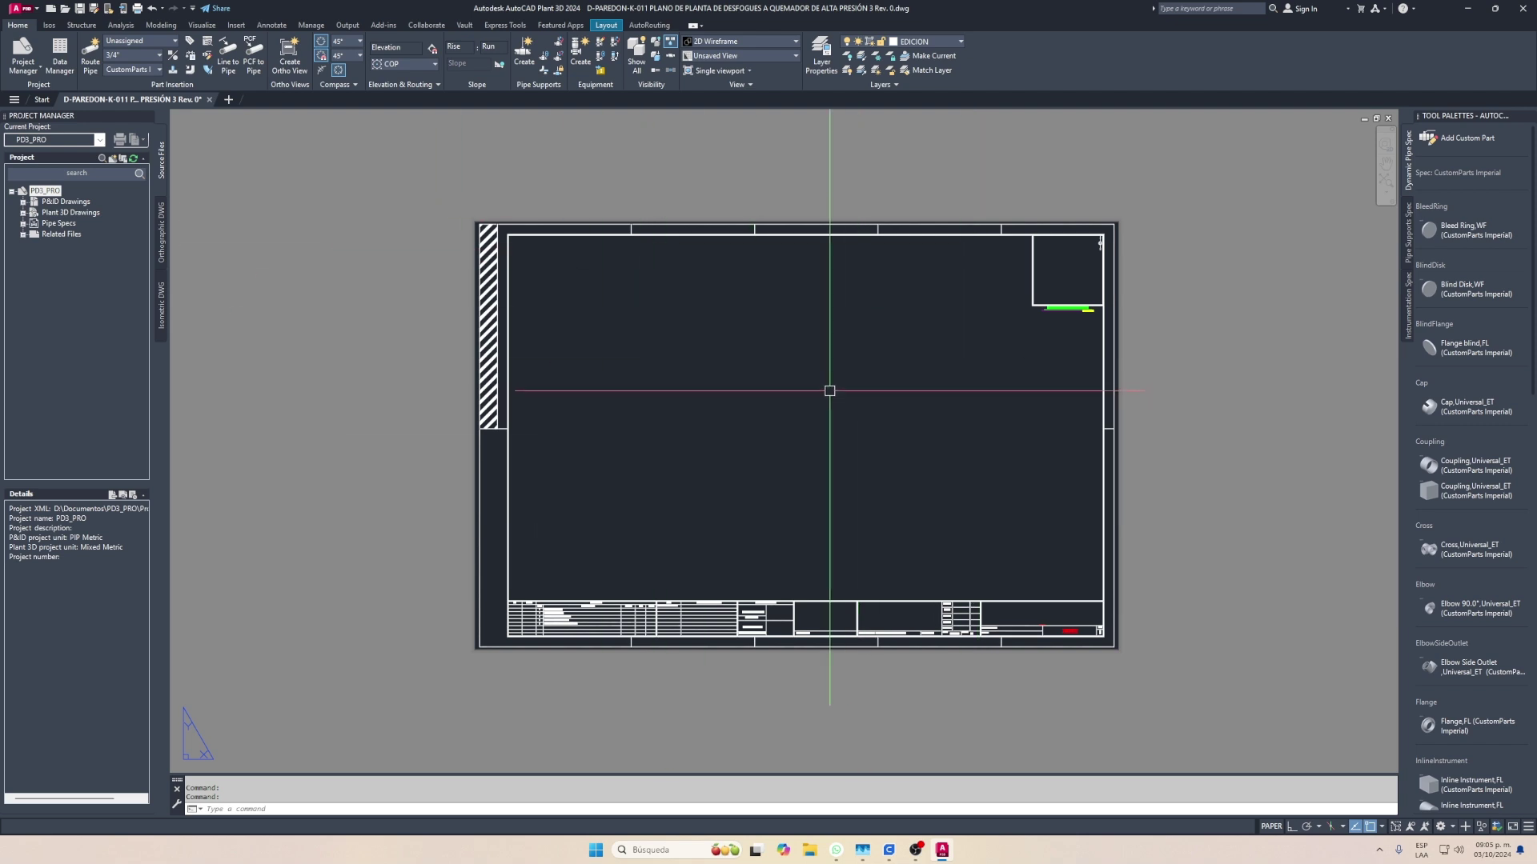
Pan and zoom around the title-block layout sheet, cancelling stray selection windows
scroll(920, 400, up, 2)
scroll(800, 528, down, 4)
scroll(840, 497, up, 2)
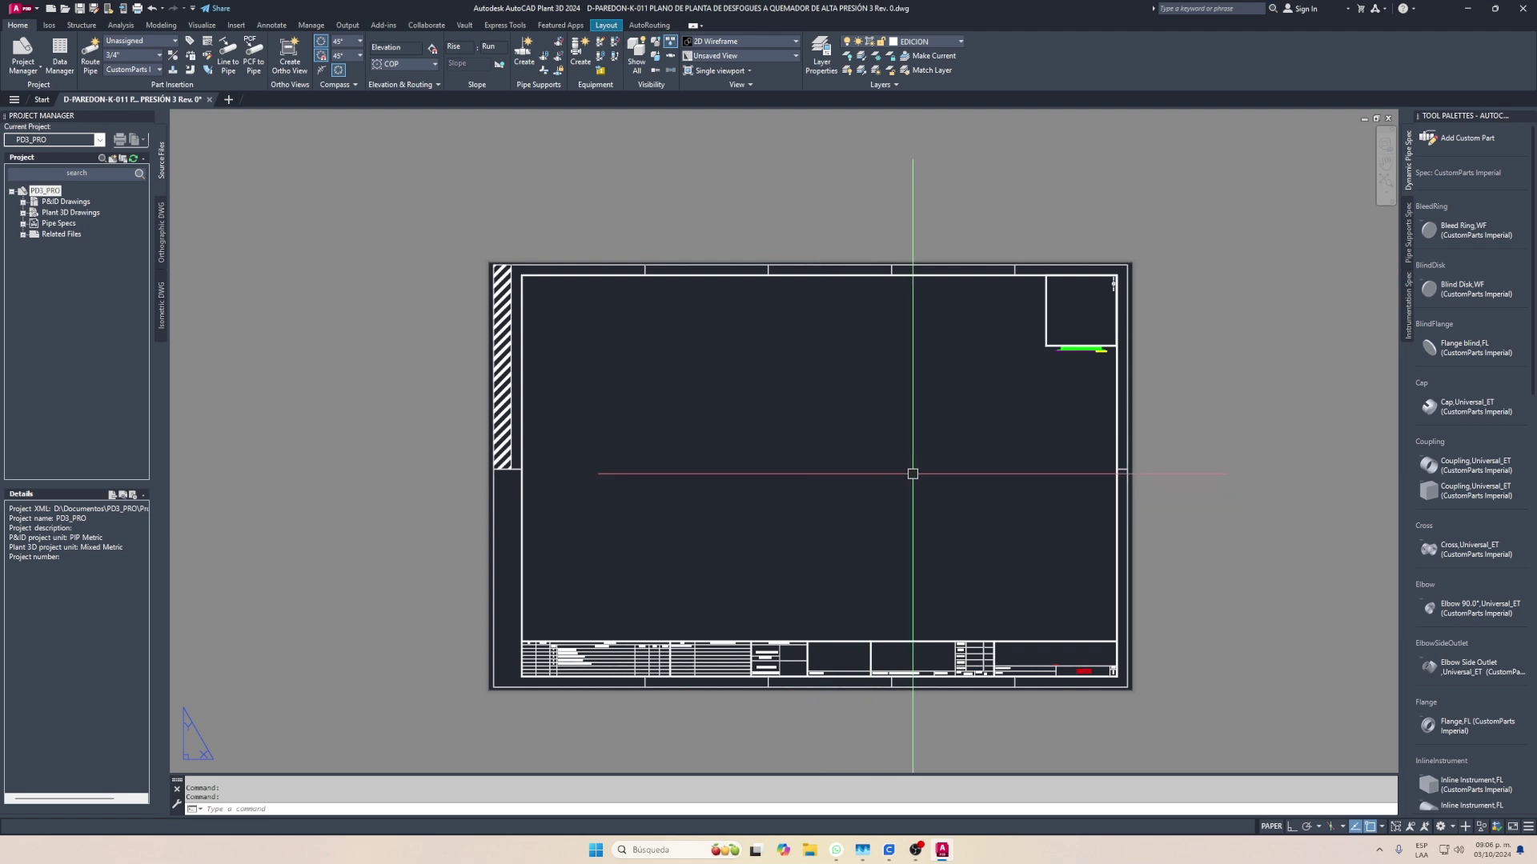
mouse_move(1005, 470)
middle_down()
mouse_move(1059, 405)
mouse_move(885, 371)
middle_up()
middle_drag(867, 430, 899, 415)
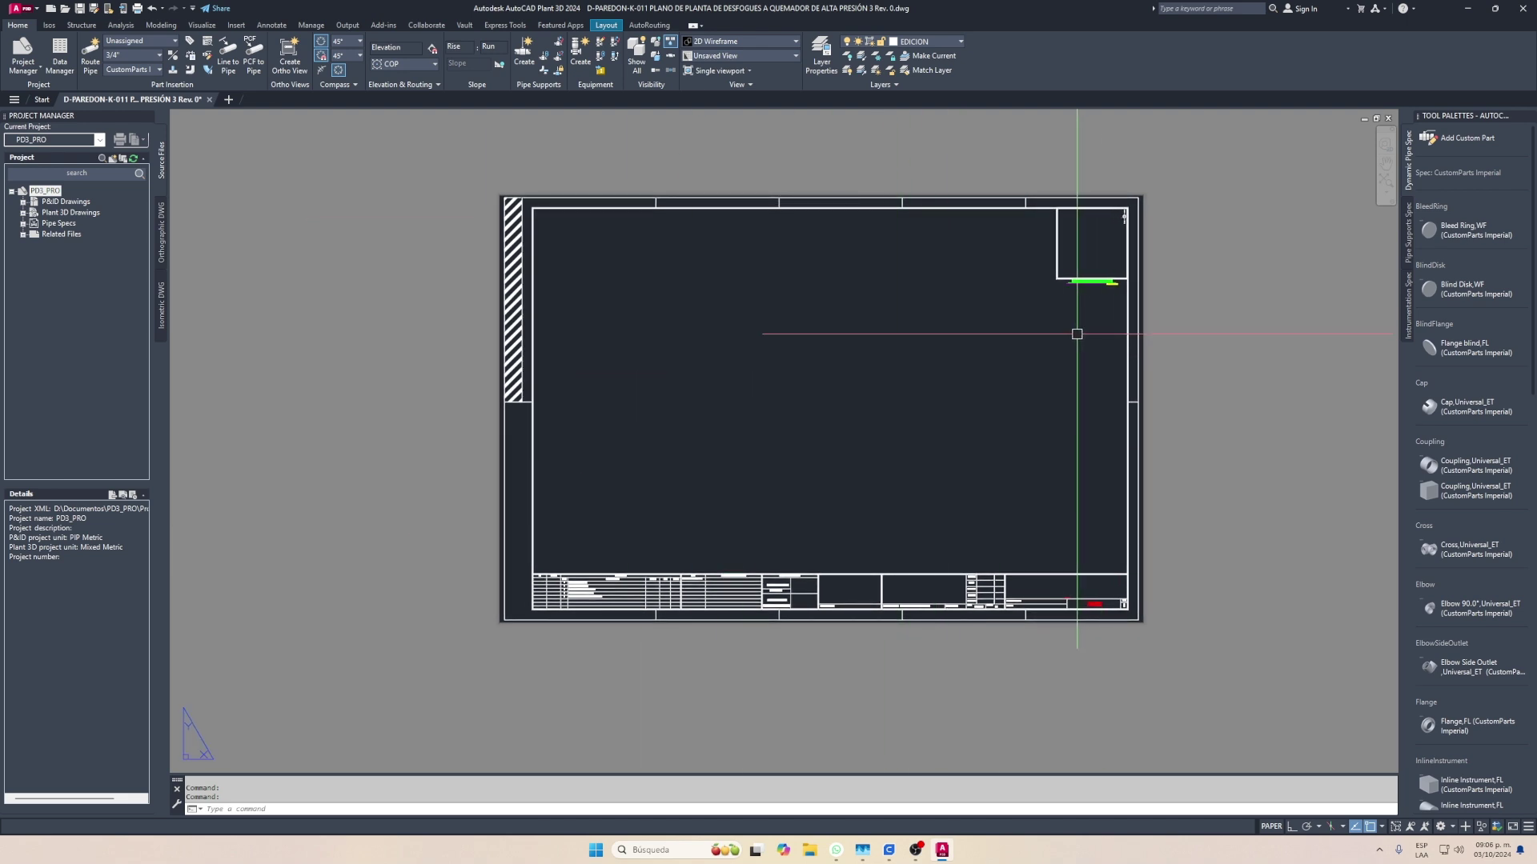
click(1227, 123)
click(651, 160)
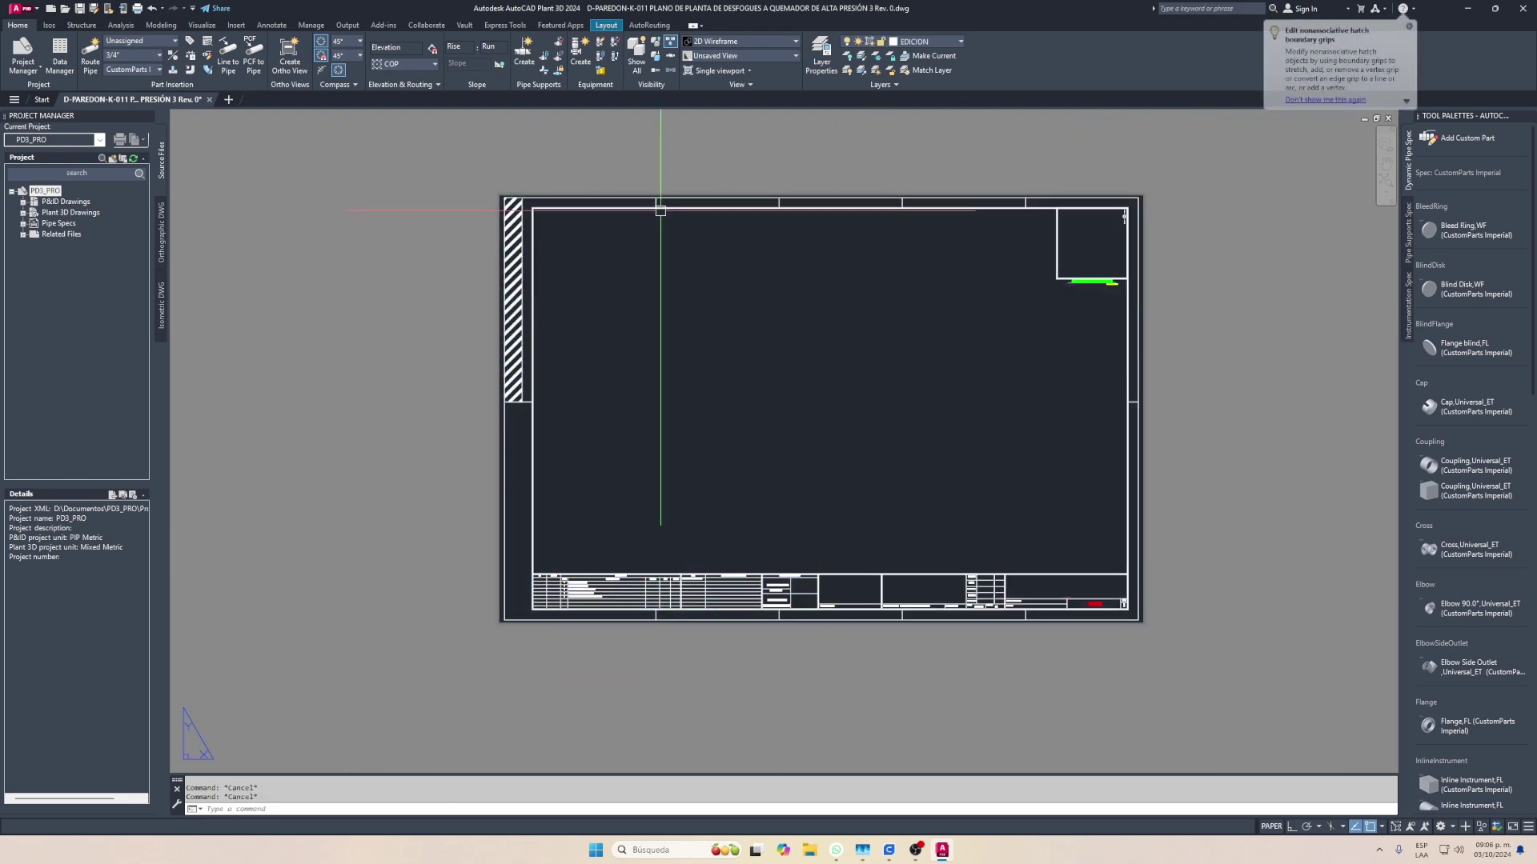
click(401, 137)
key(Escape)
key(Escape)
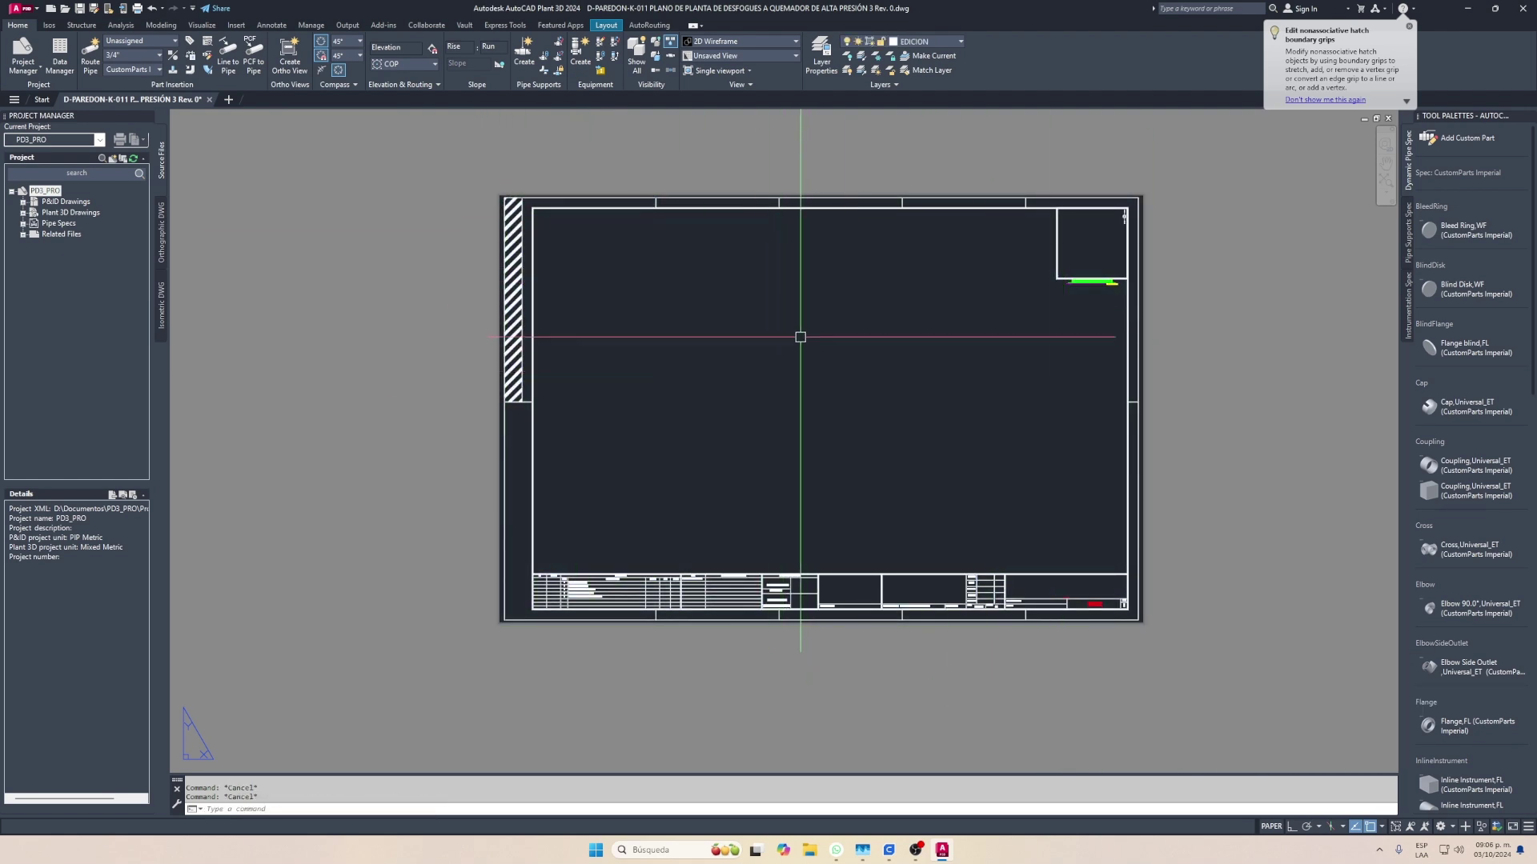
middle_drag(754, 370, 666, 401)
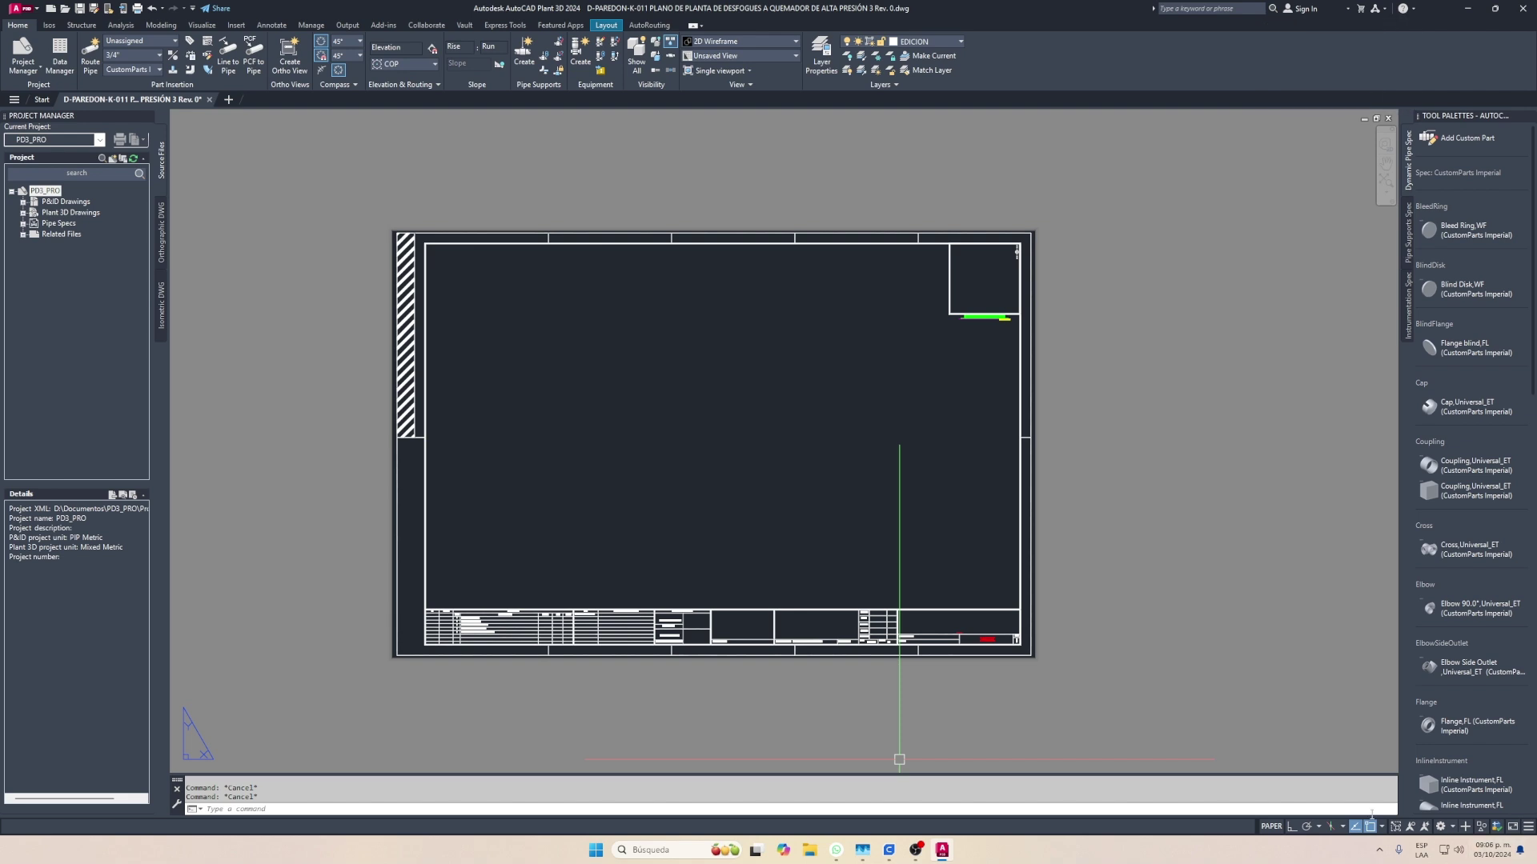
Switch to the Drafting & Annotation workspace and dock the command line at the bottom
click(1453, 828)
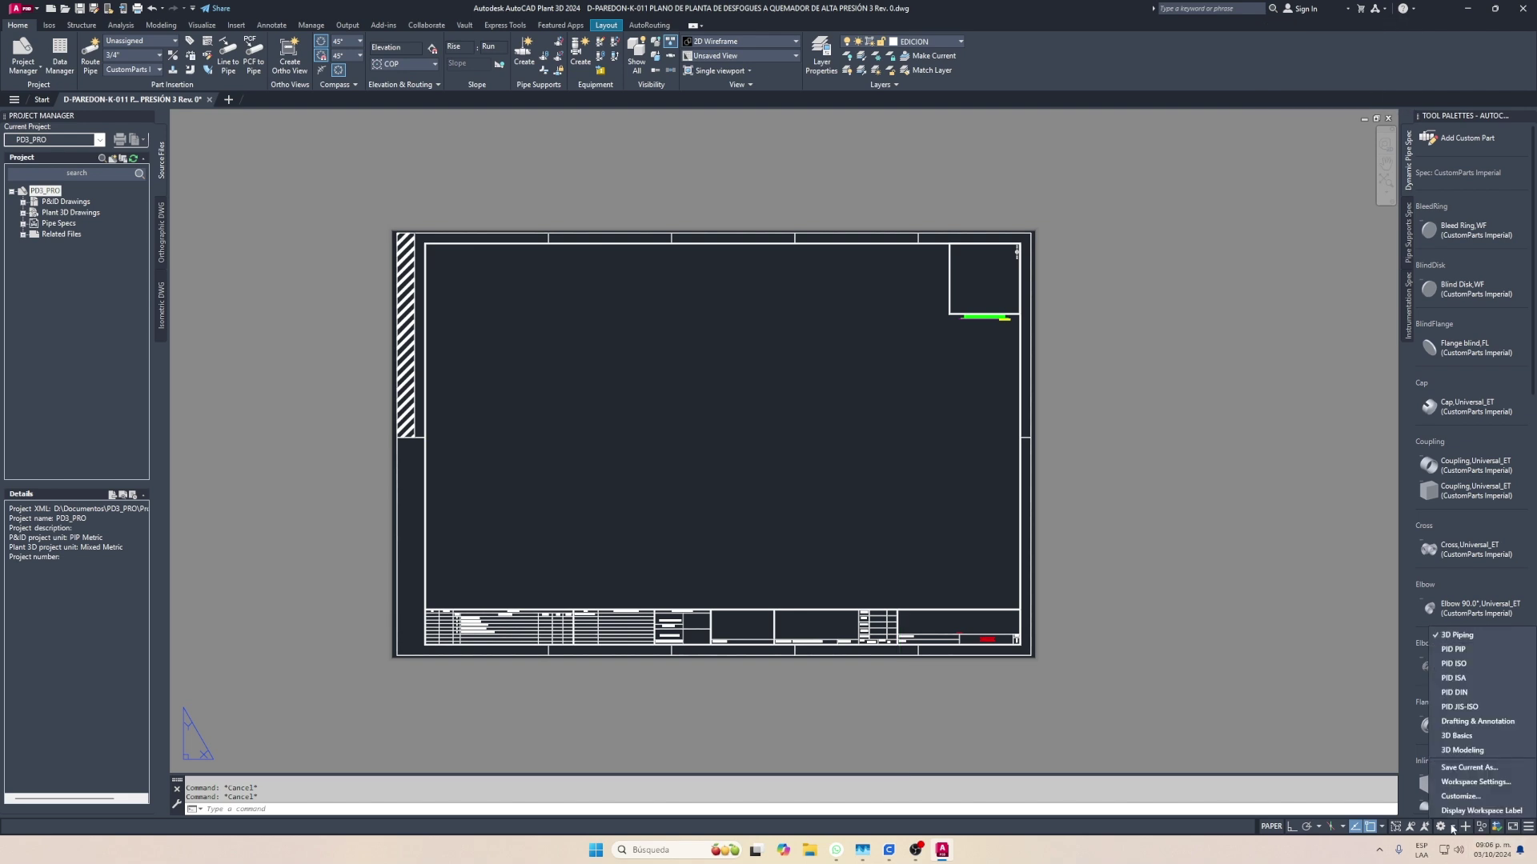
click(1465, 723)
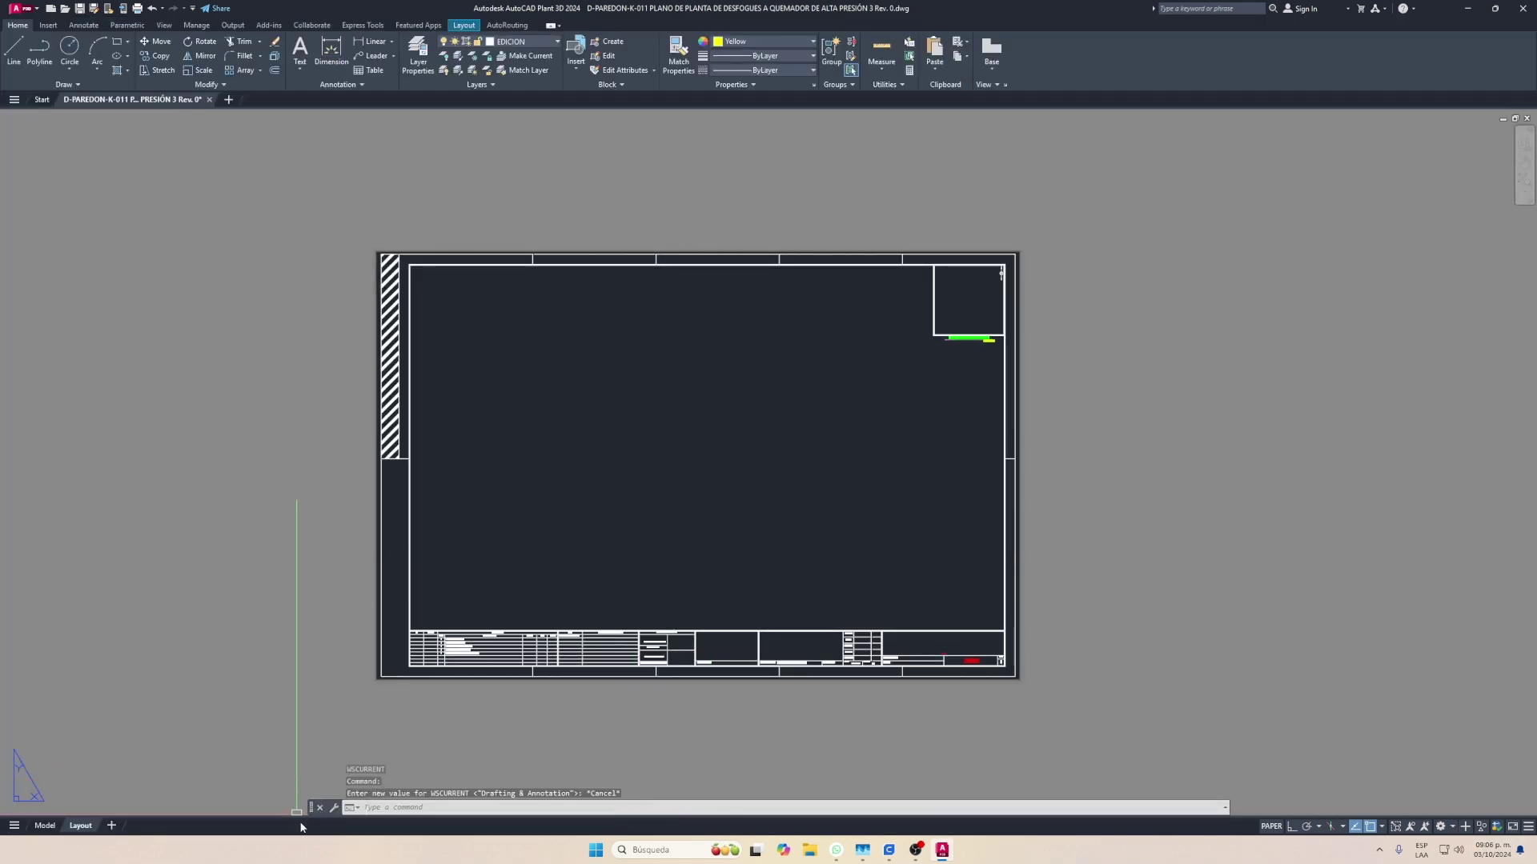
drag(311, 811, 311, 824)
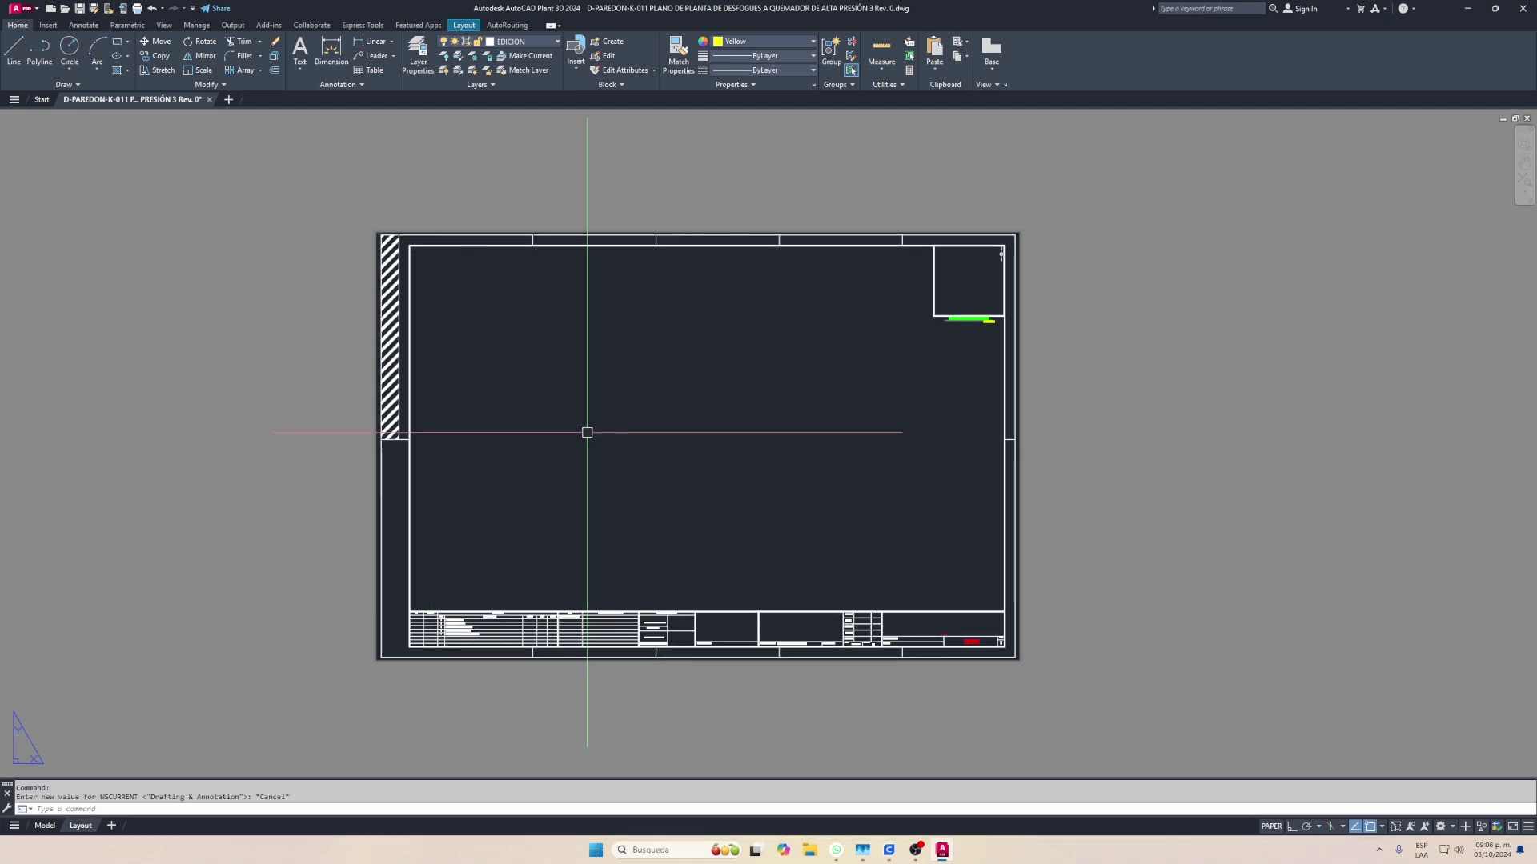
key(Escape)
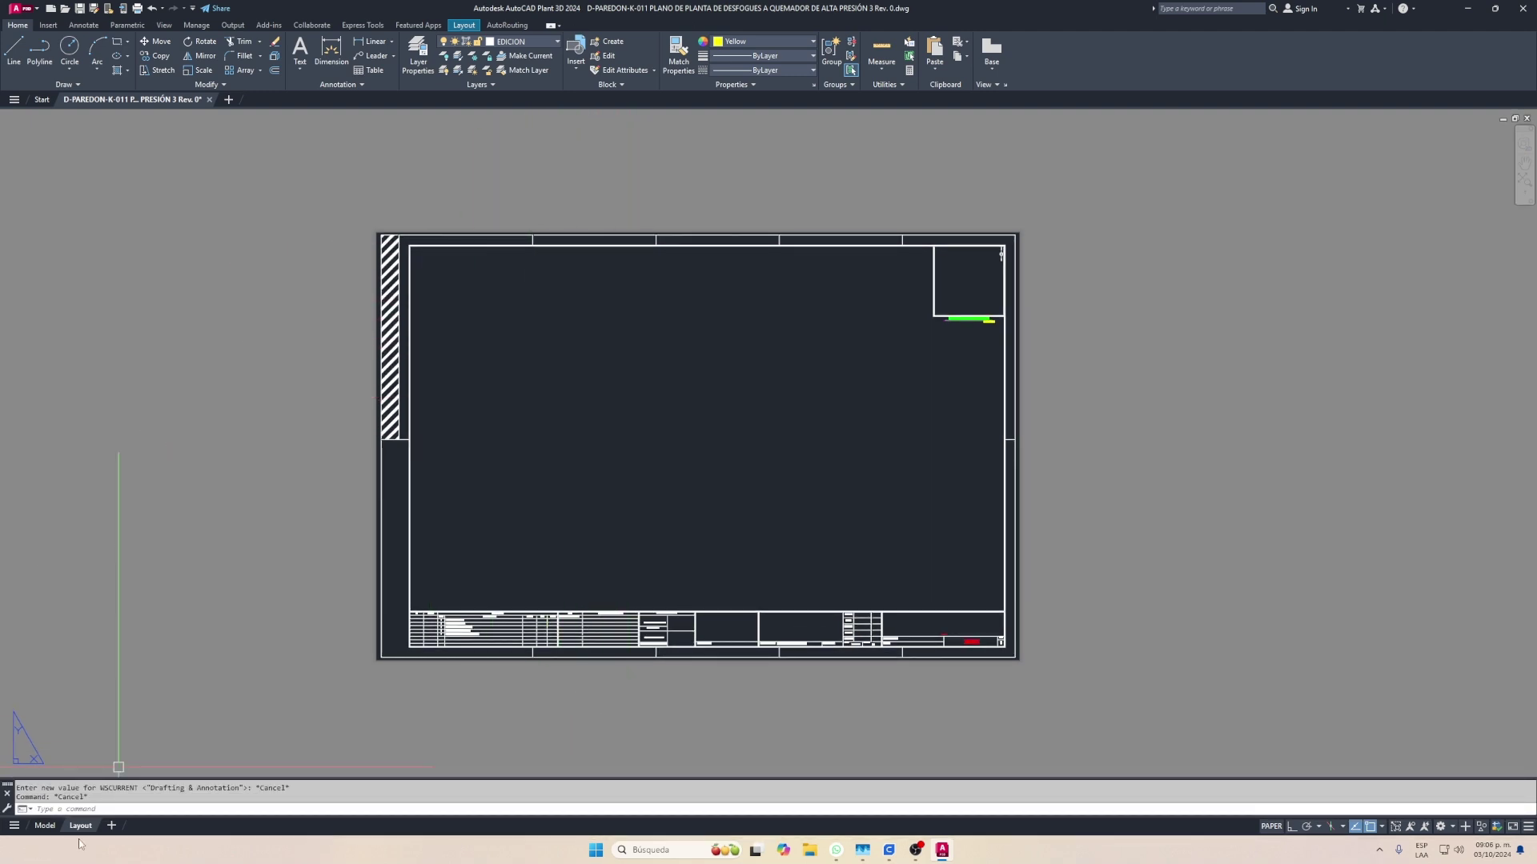
Erase all 194 objects in model space, then return to the layout sheet
click(47, 832)
click(1214, 130)
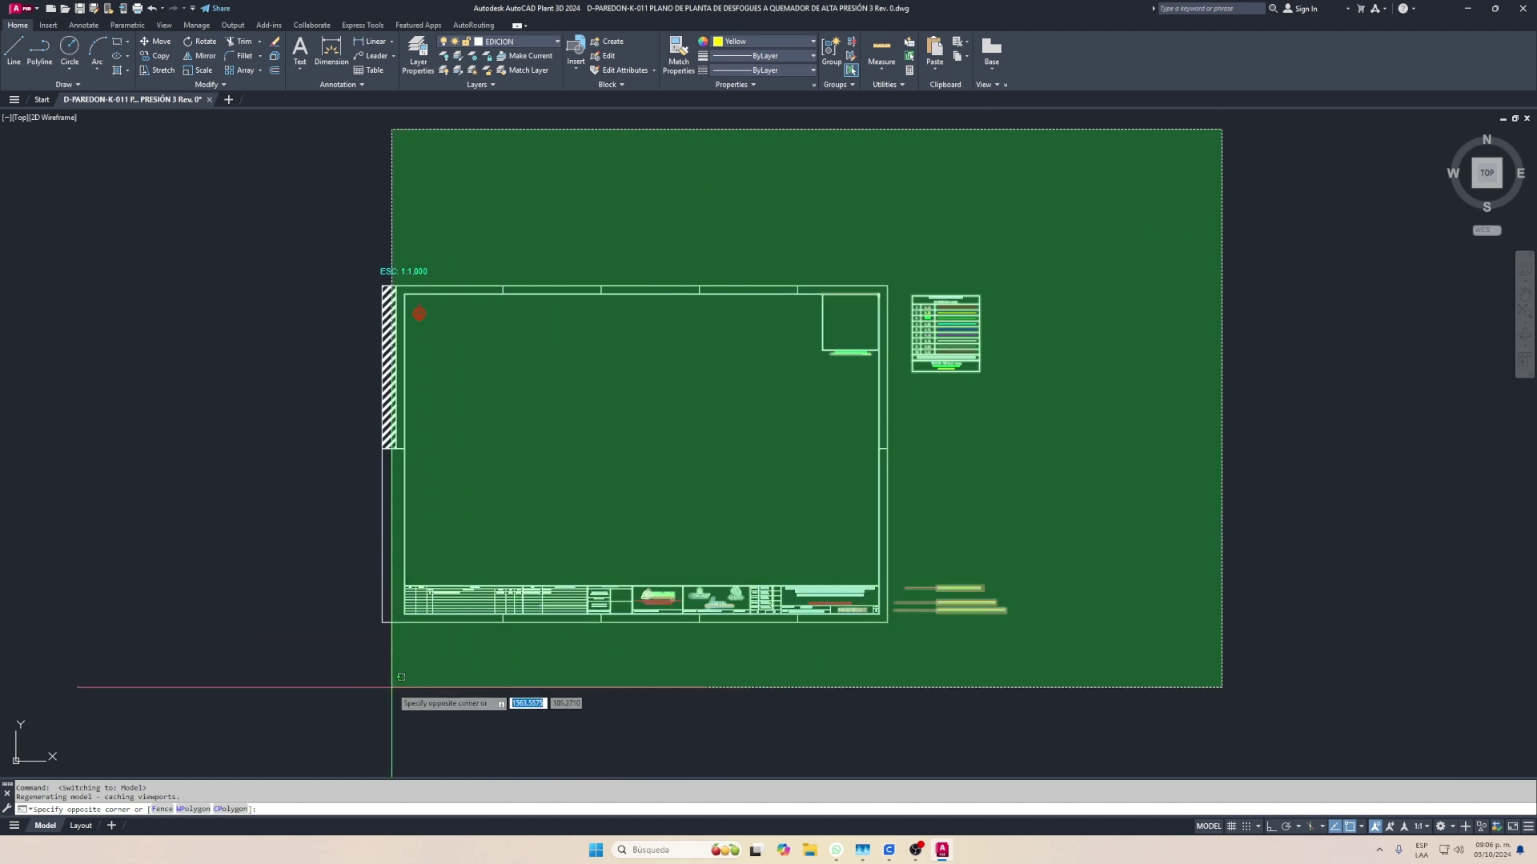
click(392, 703)
key(Delete)
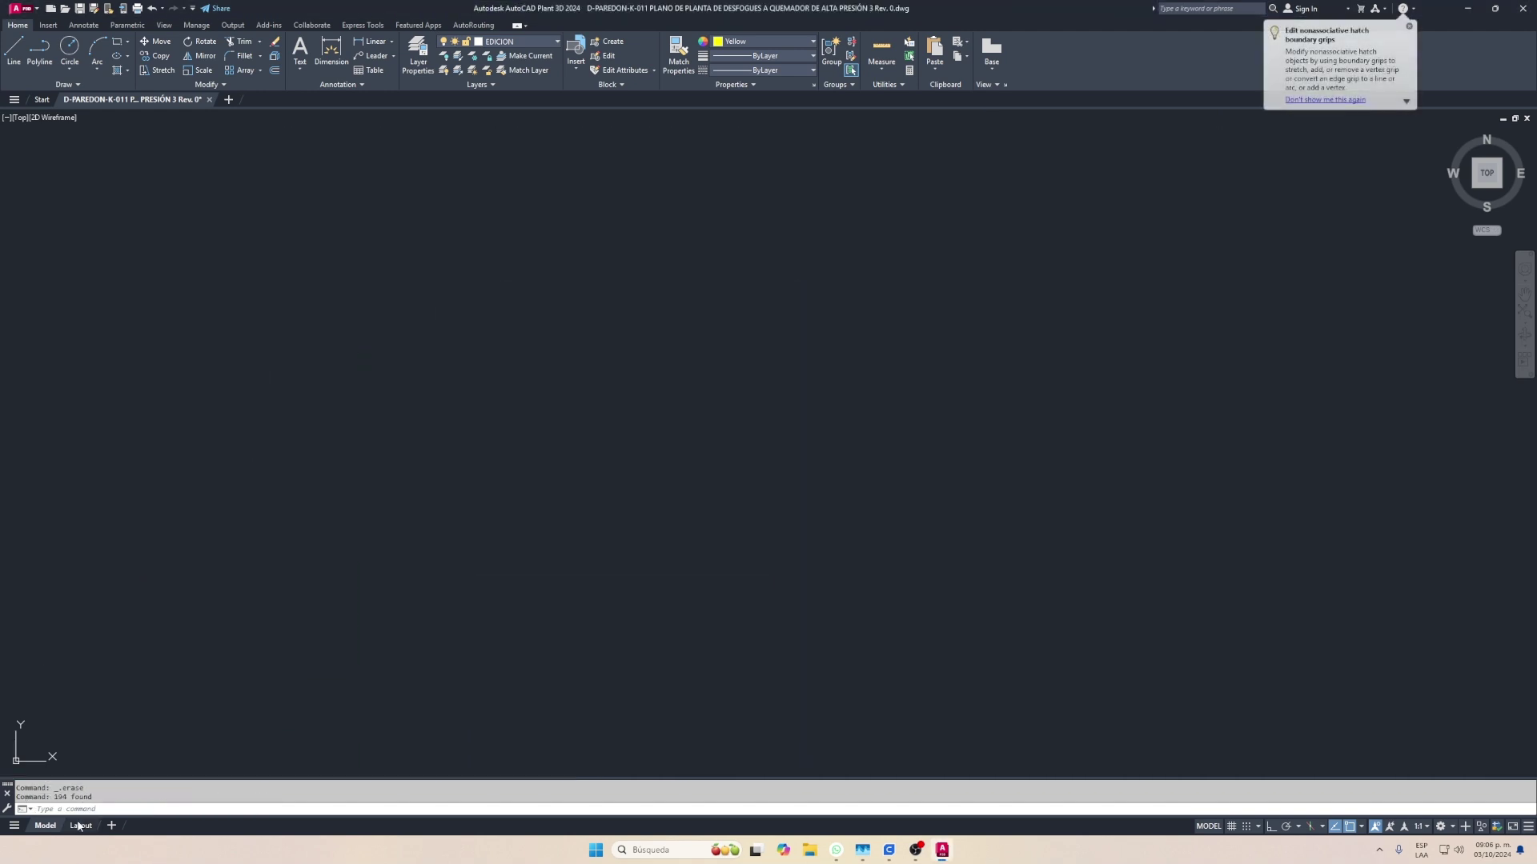
click(81, 826)
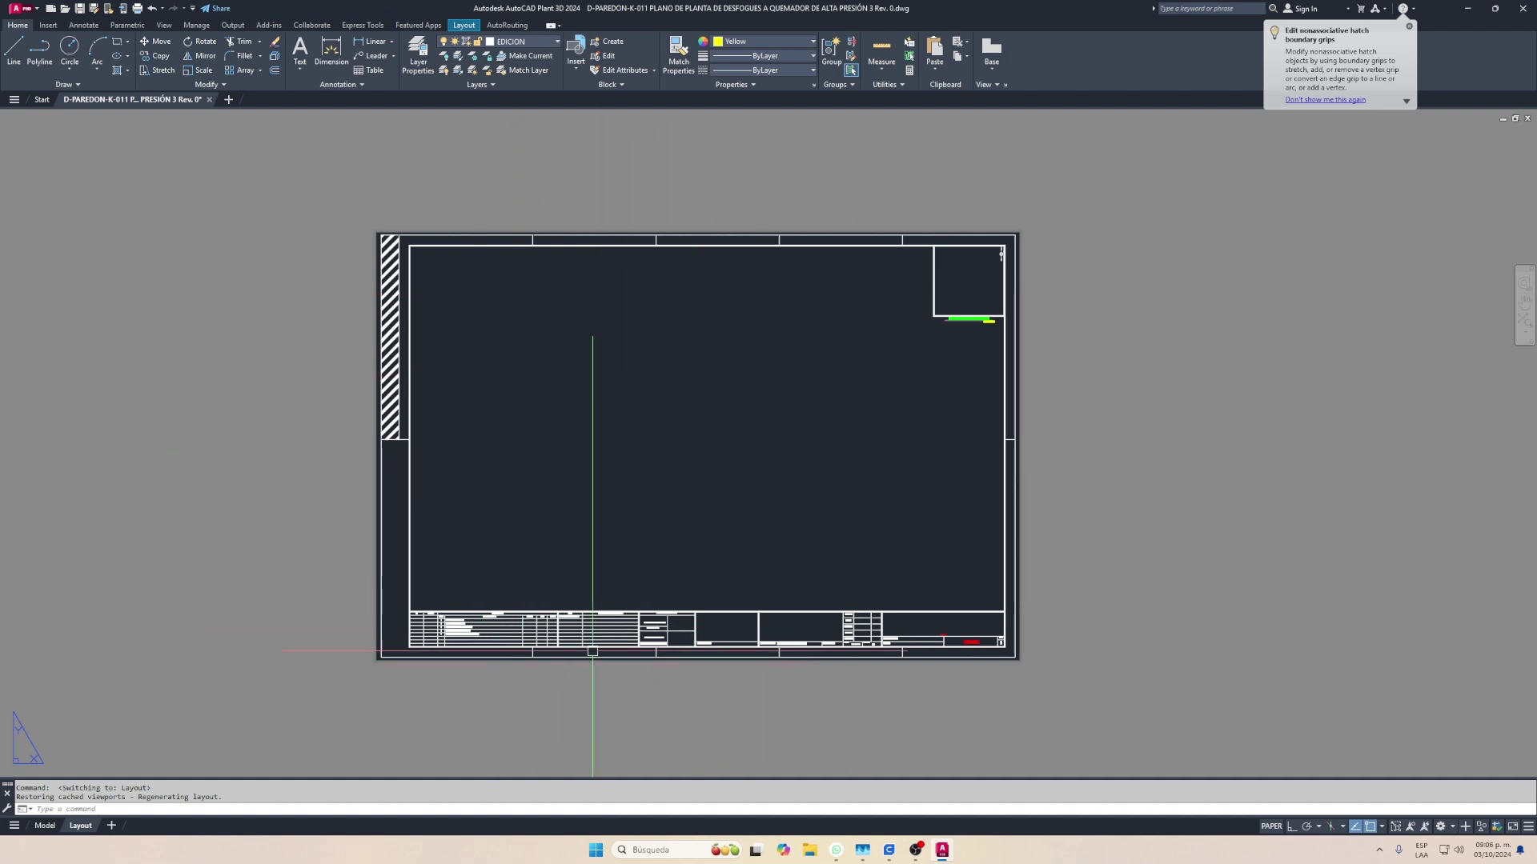
key(Escape)
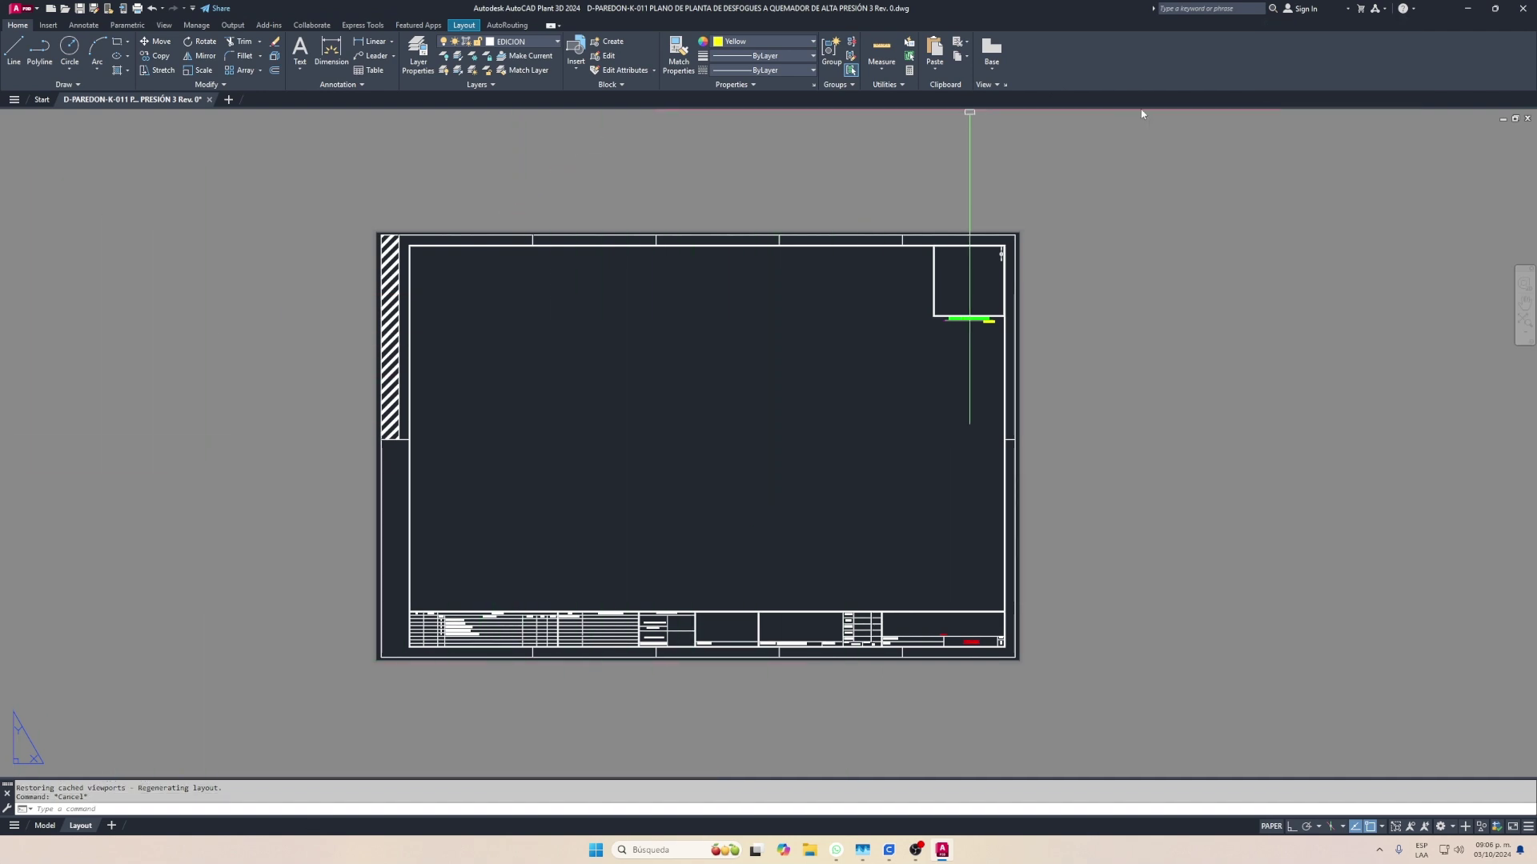
click(1113, 149)
key(Escape)
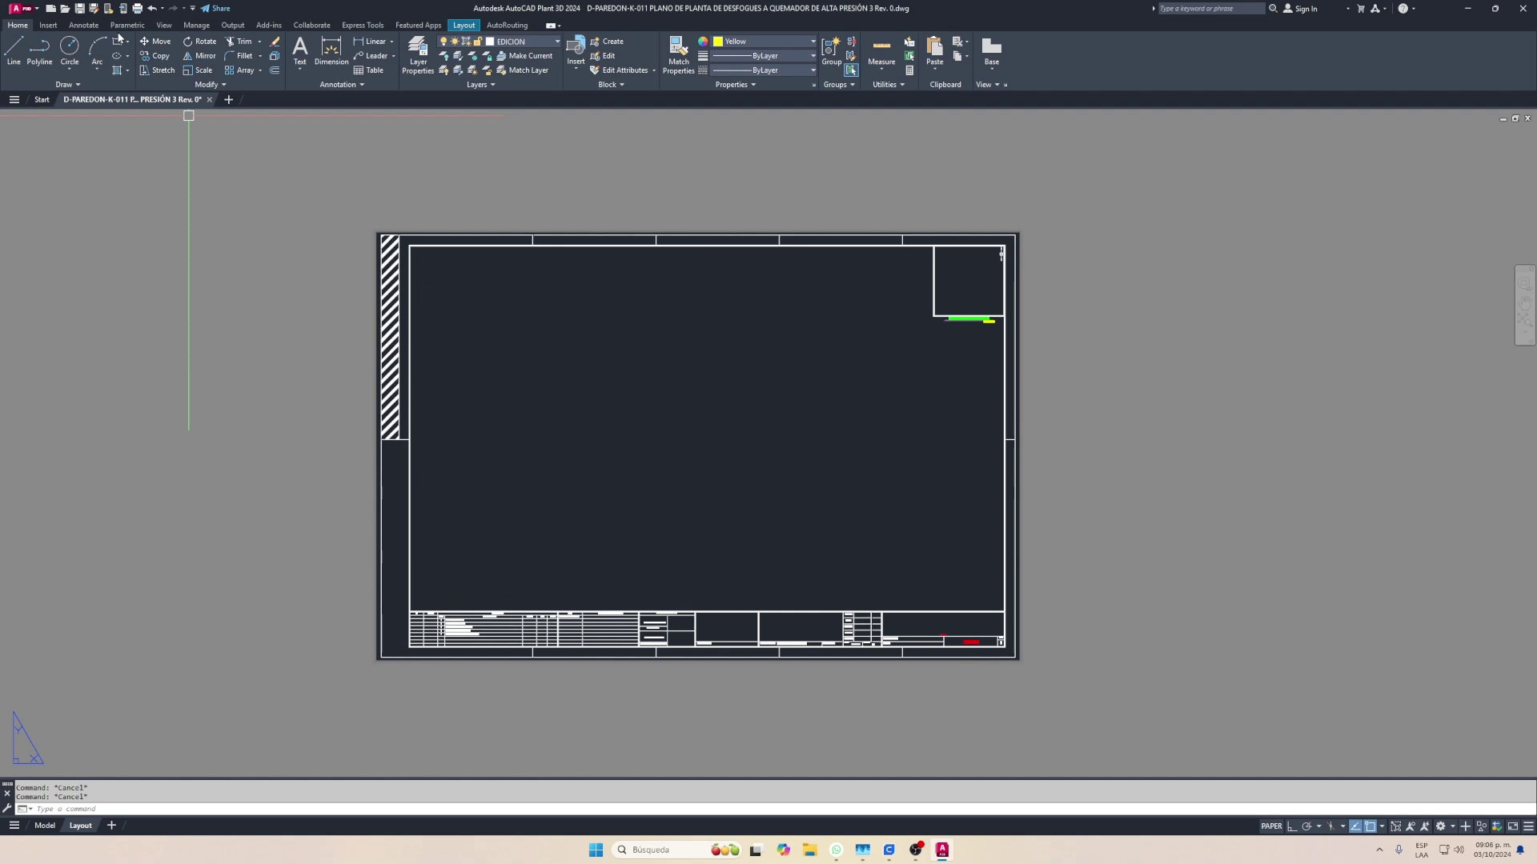
Save the drawing as a Drawing Template (.dwt) named FORMATO TIPO D 90X60
click(35, 7)
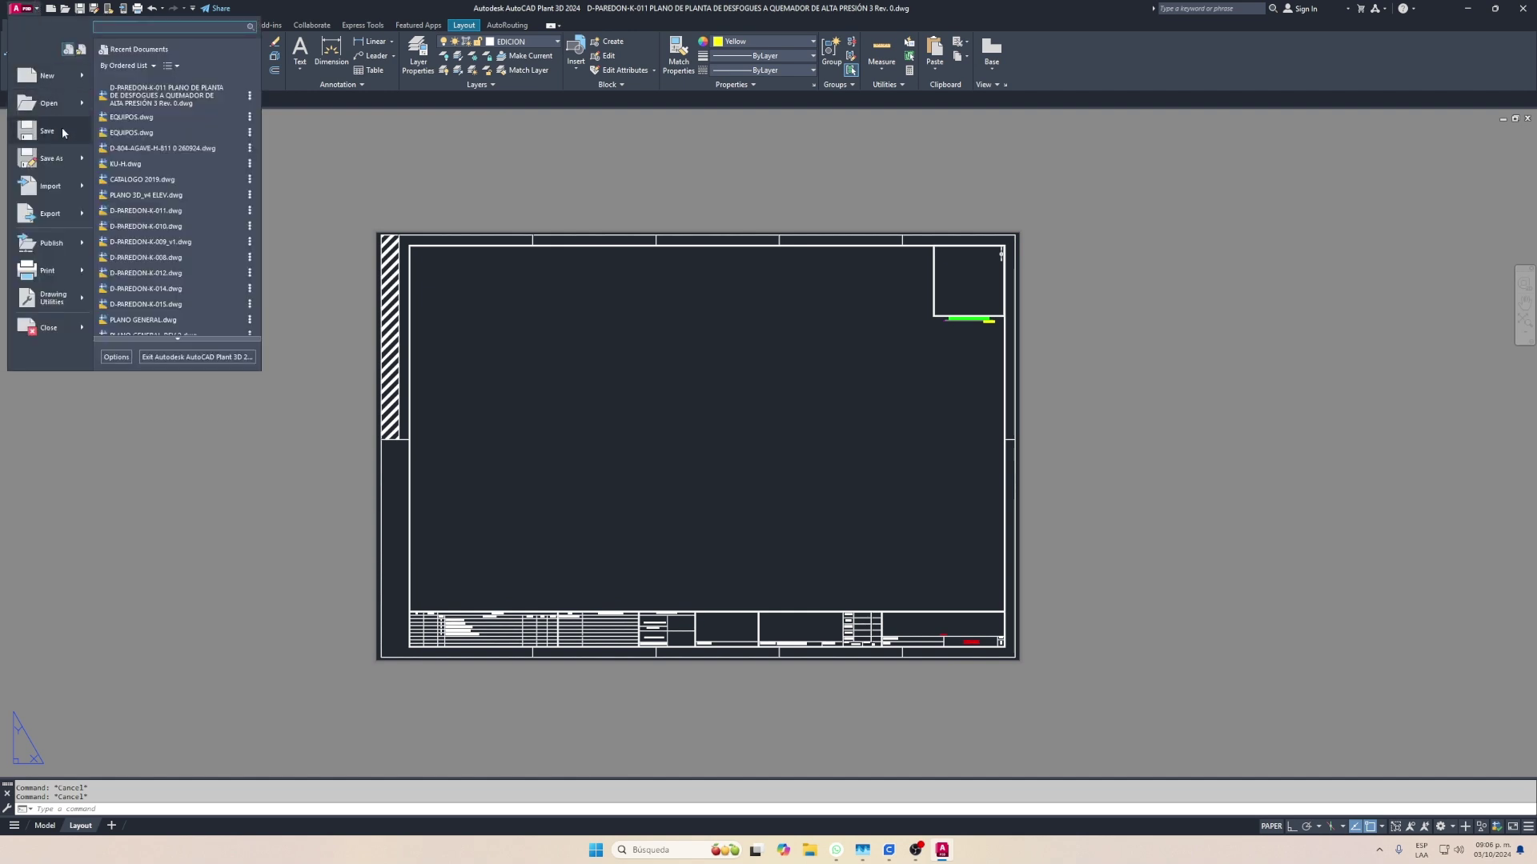
click(58, 159)
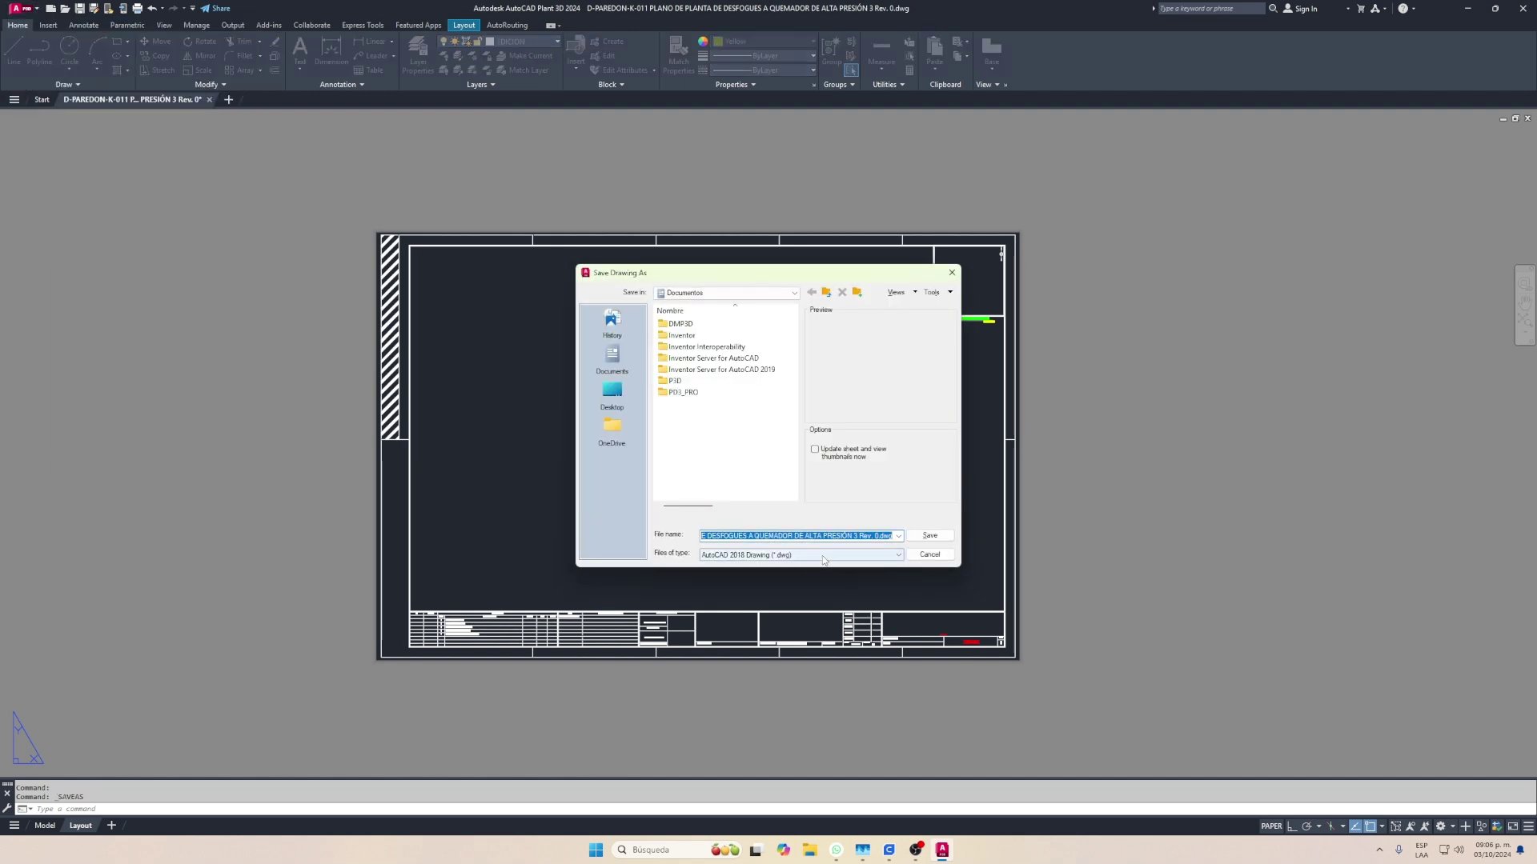
click(819, 554)
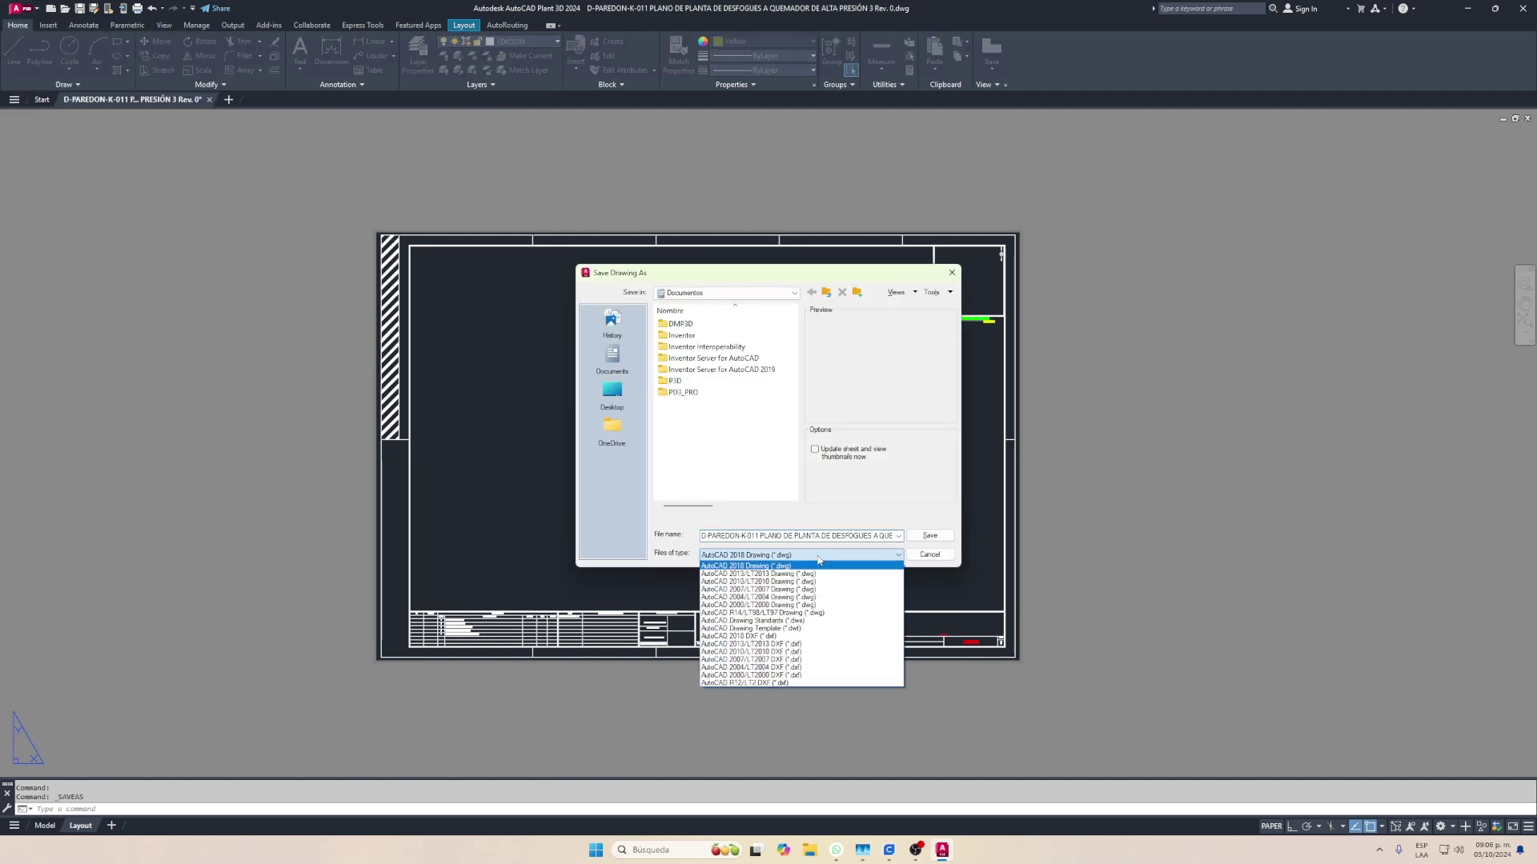
click(799, 629)
text(FORM)
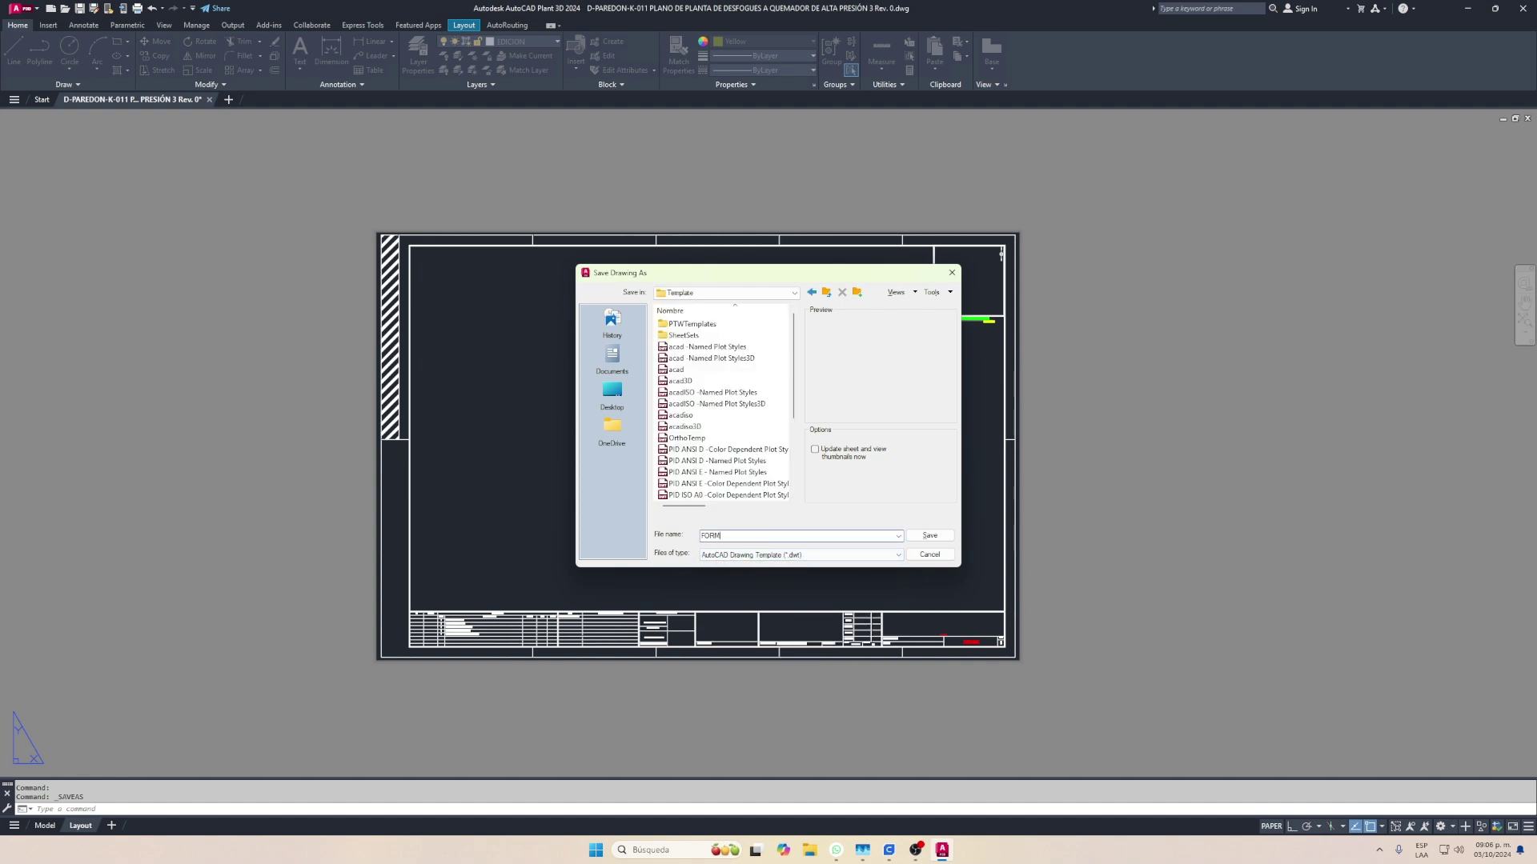
text(ATO TIPO D 90X60)
Save the template into D:\Documentos\PD3_PRO\Orthos\Styles
click(794, 293)
click(729, 425)
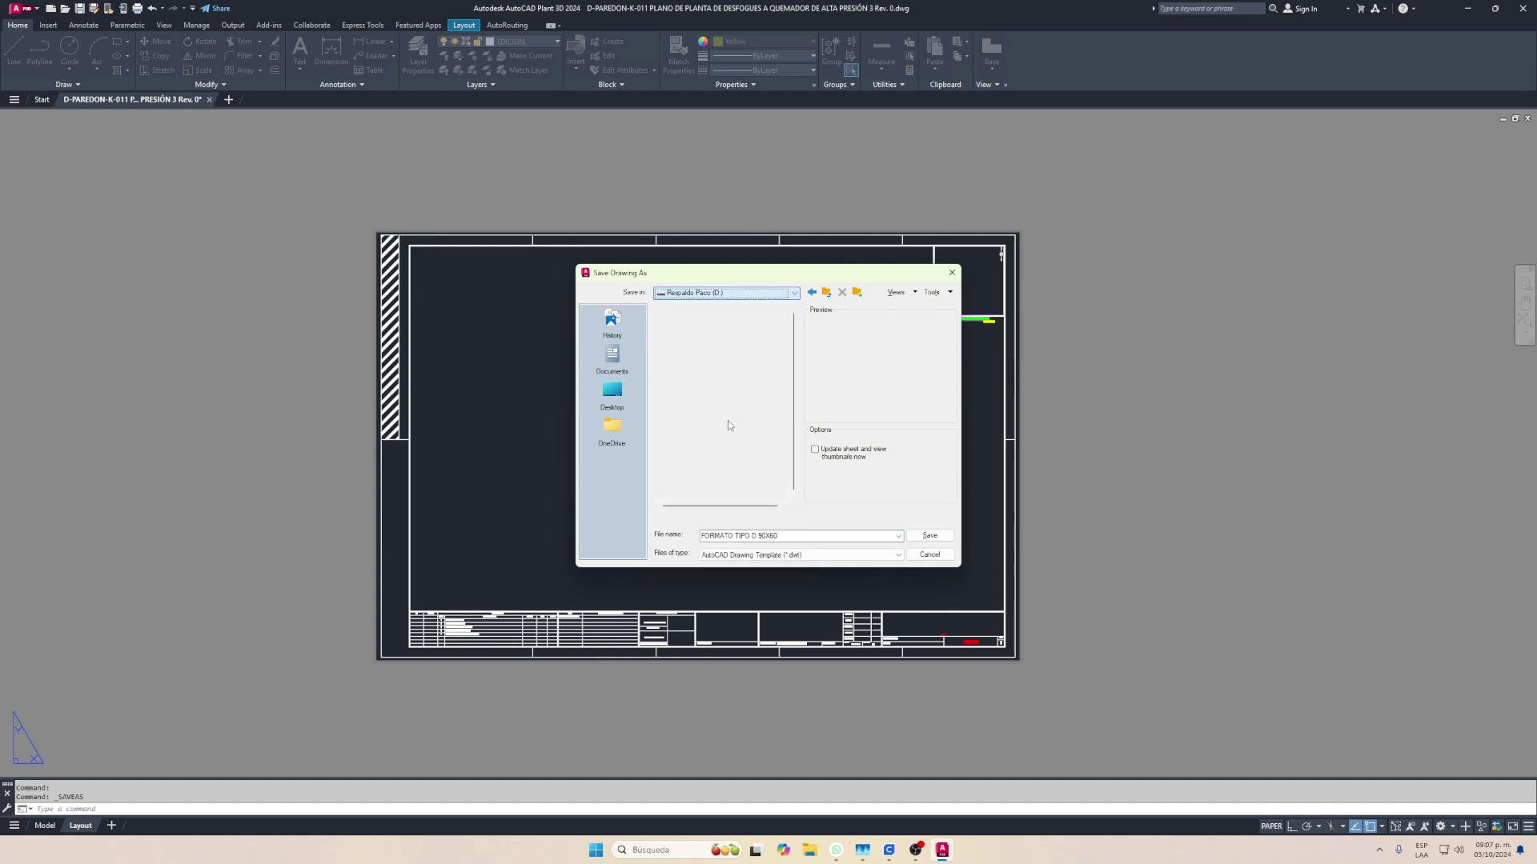
double_click(701, 388)
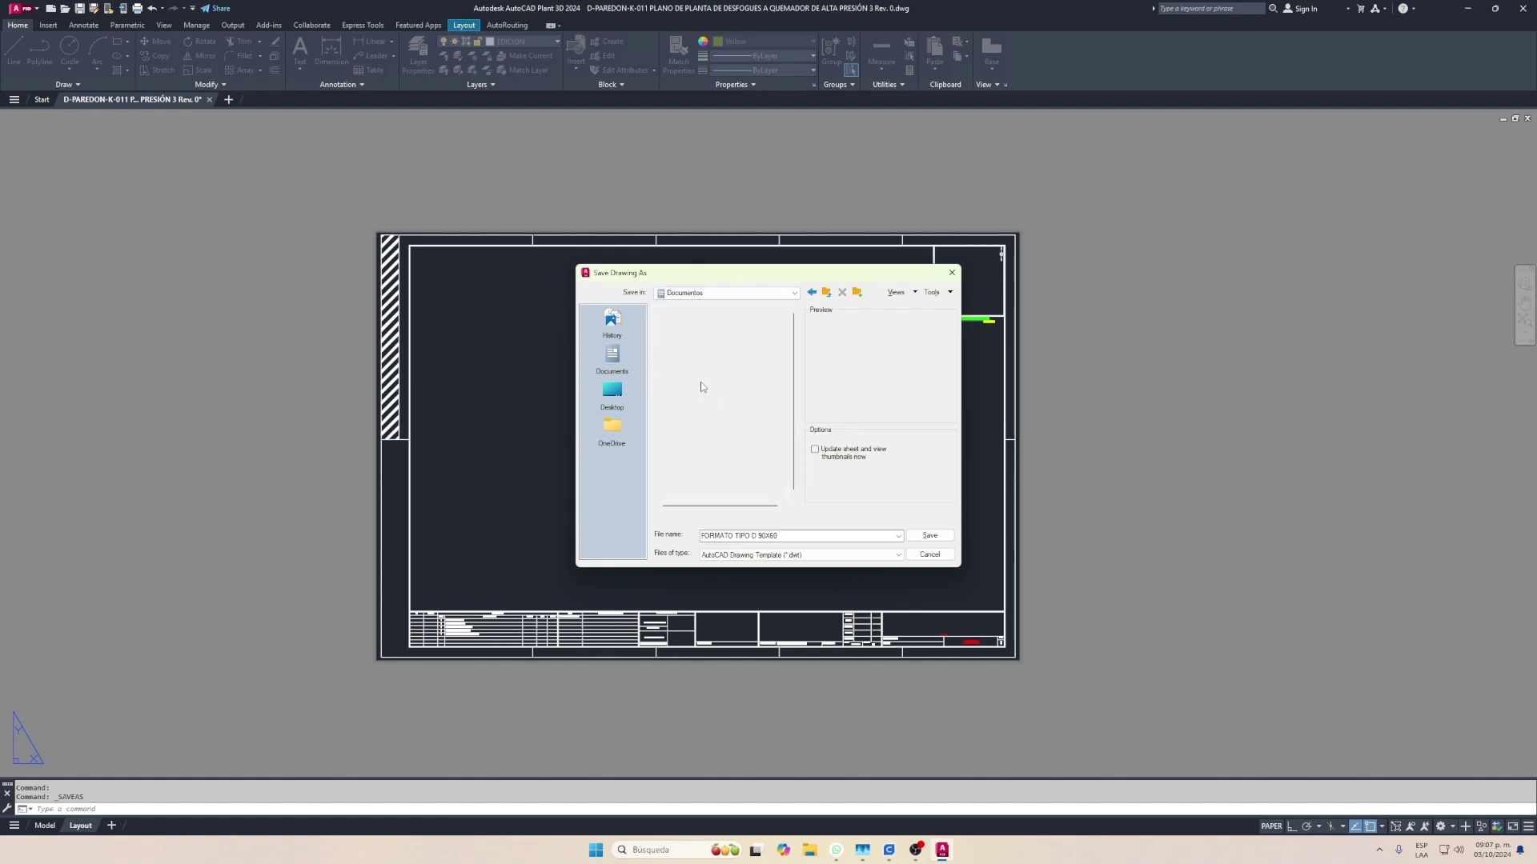
double_click(693, 392)
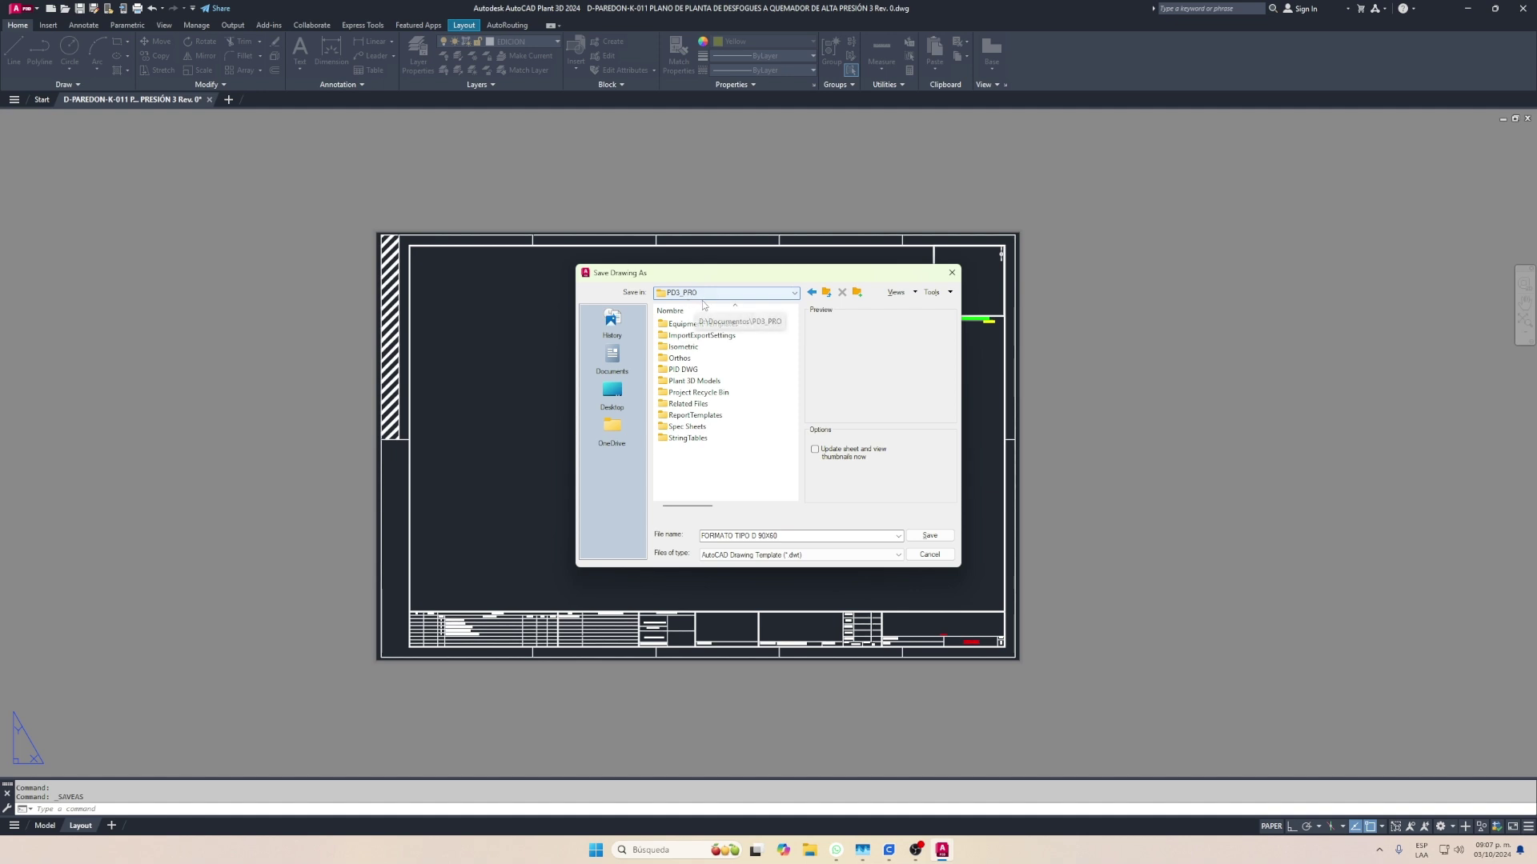
click(696, 365)
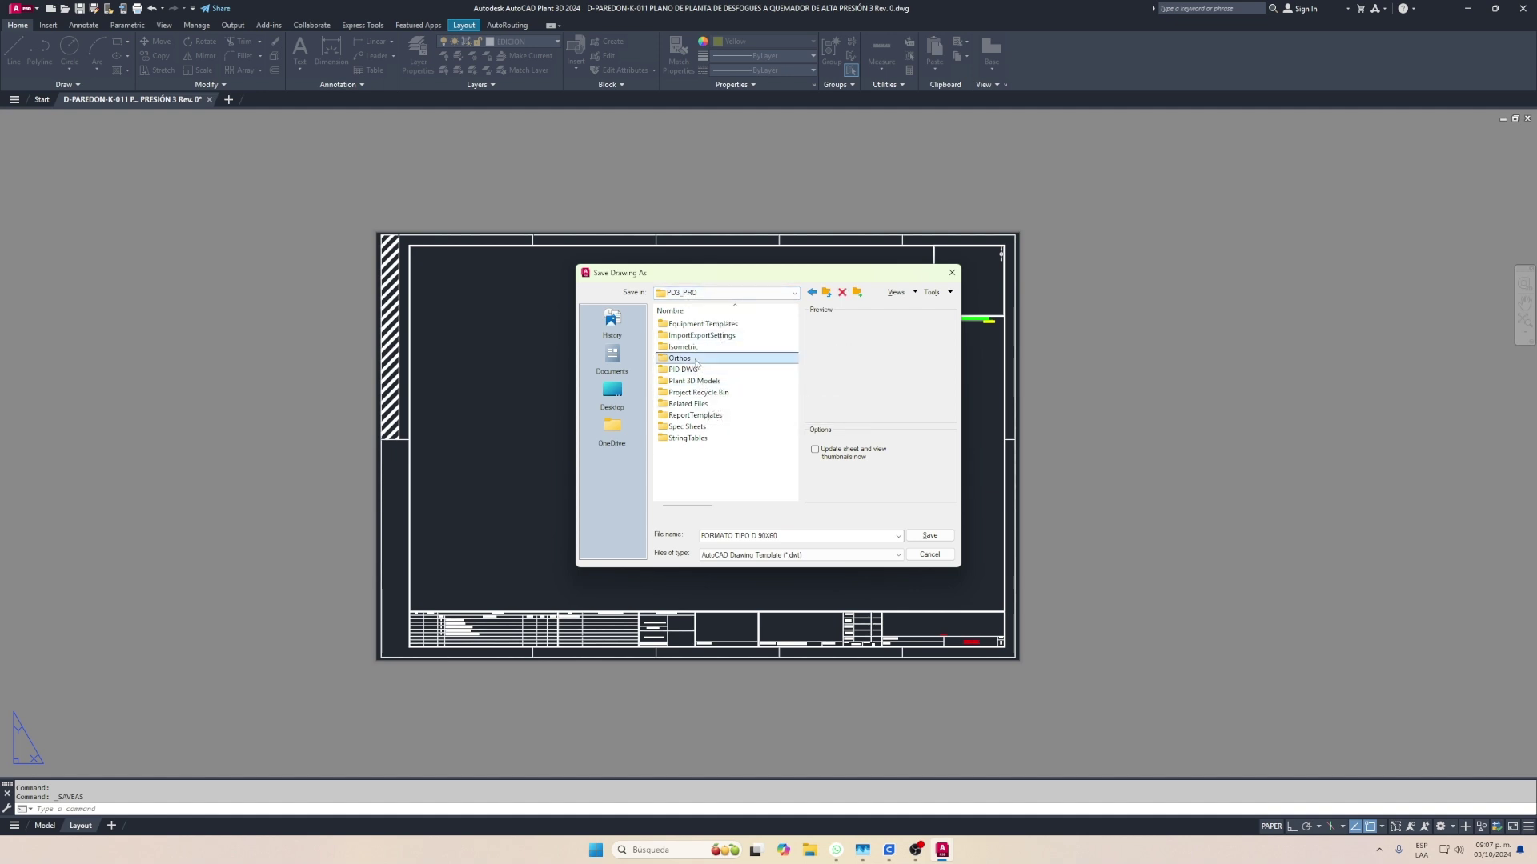
double_click(696, 362)
double_click(697, 352)
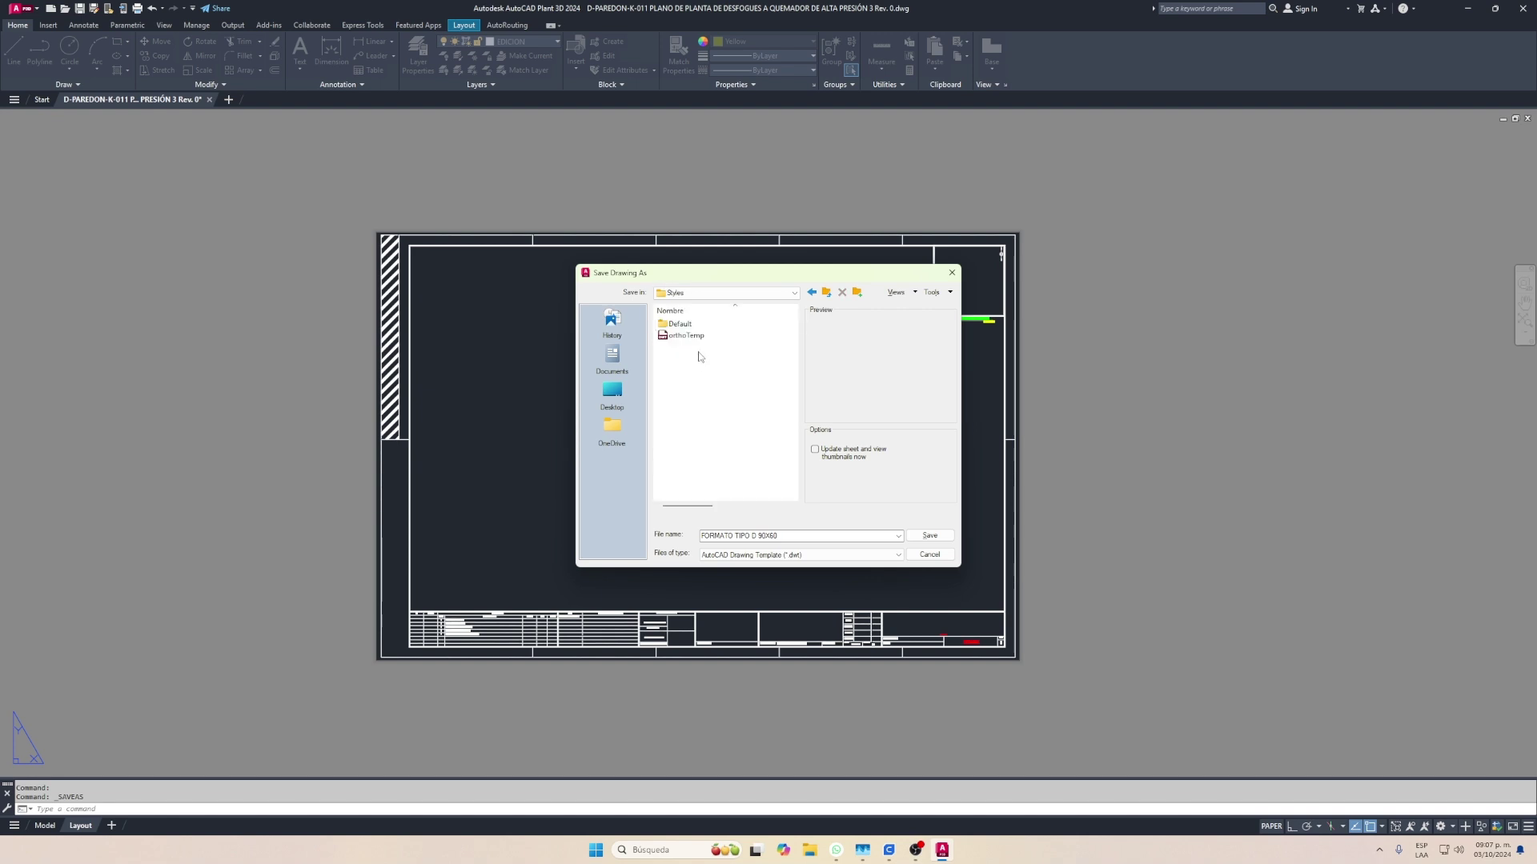
click(929, 535)
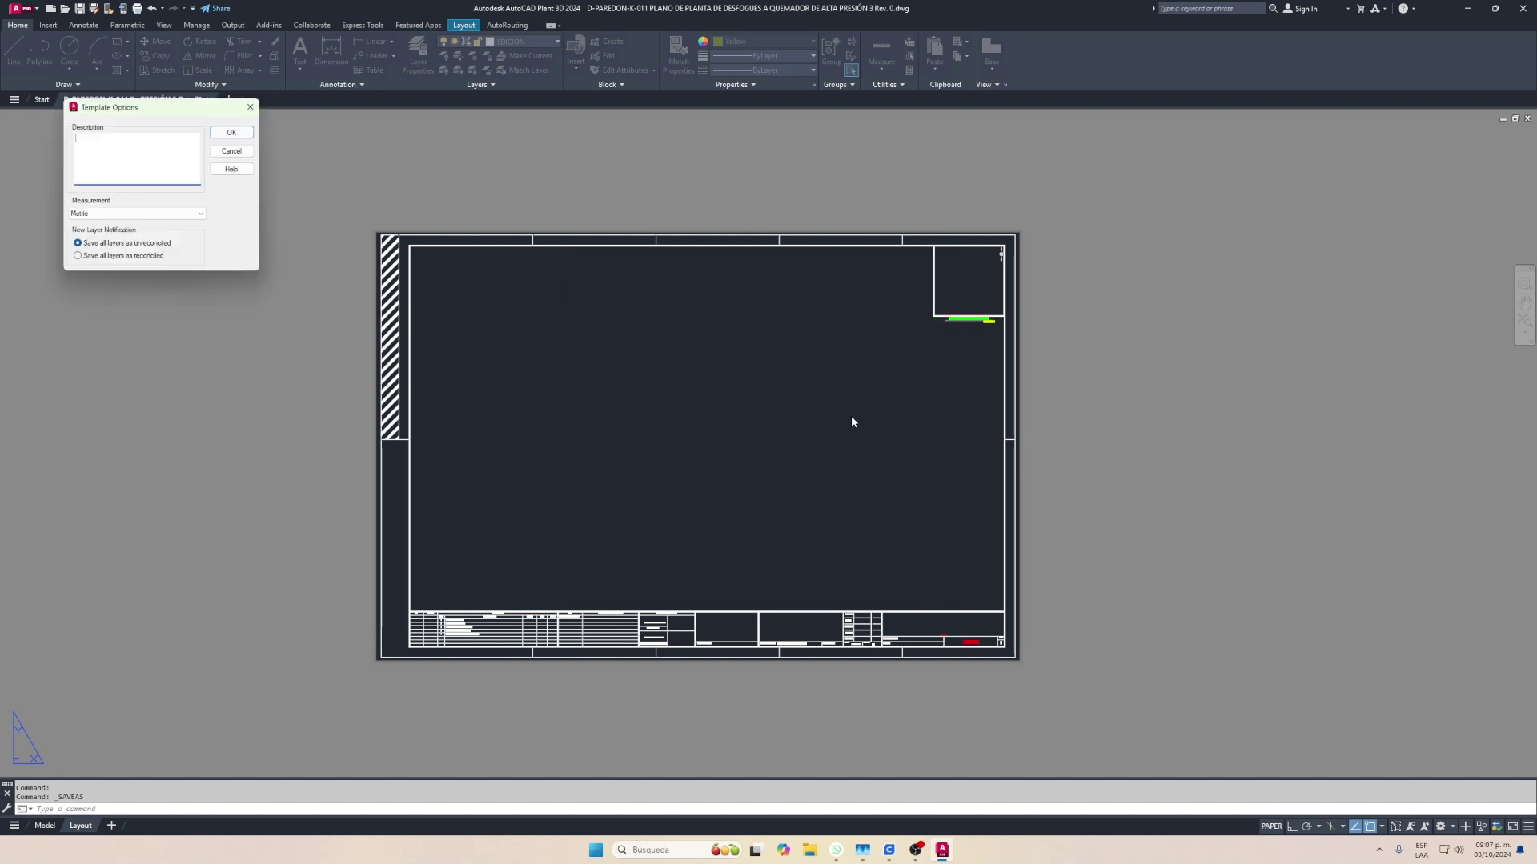
Accept the Template Options and close the template, returning to the Start page
drag(129, 117, 563, 303)
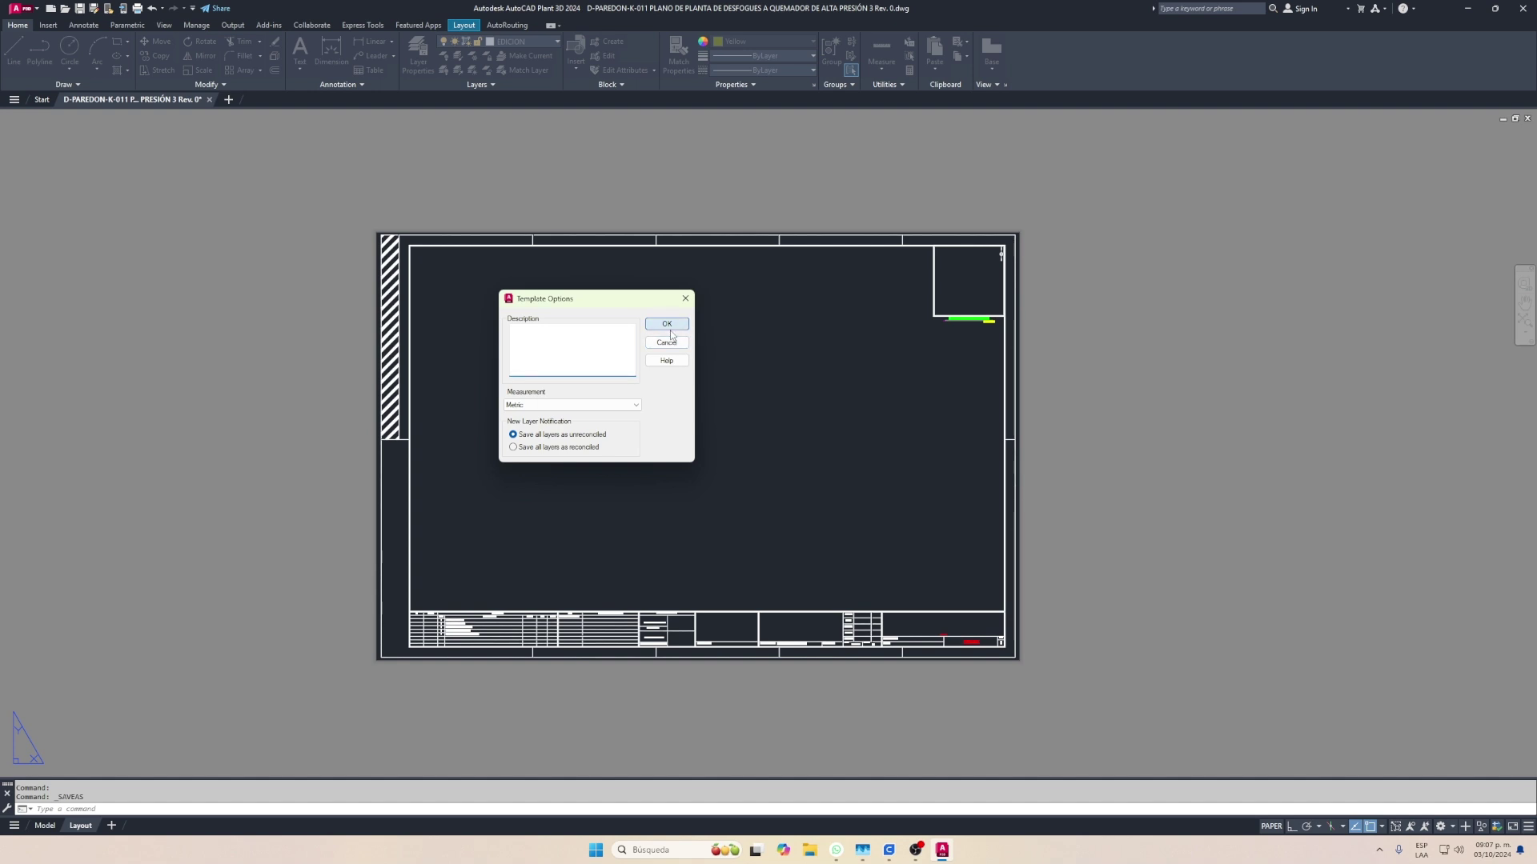
click(666, 319)
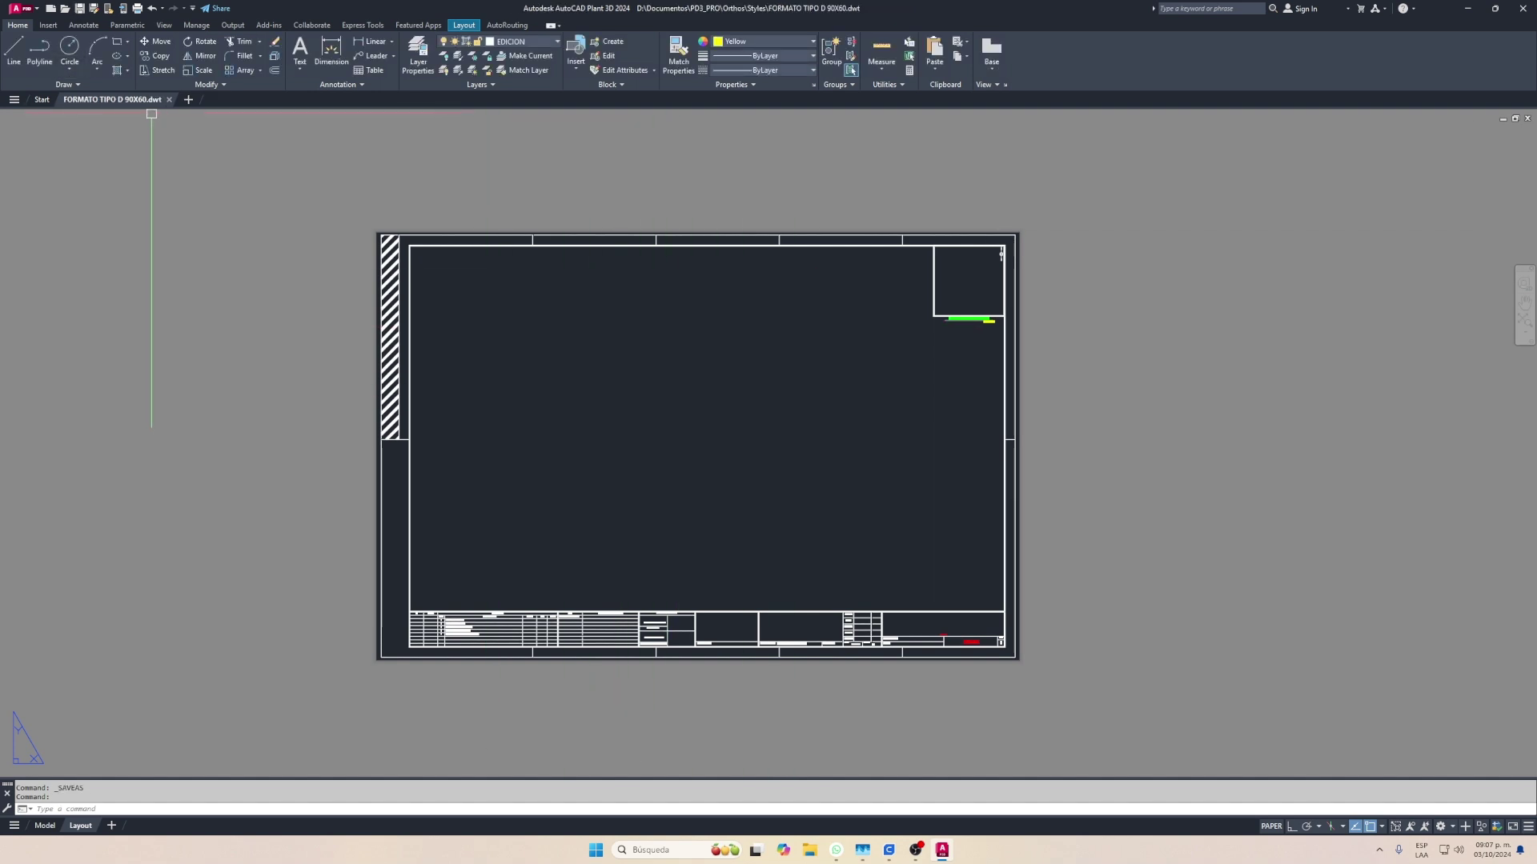
click(41, 100)
key(ctrl+F4)
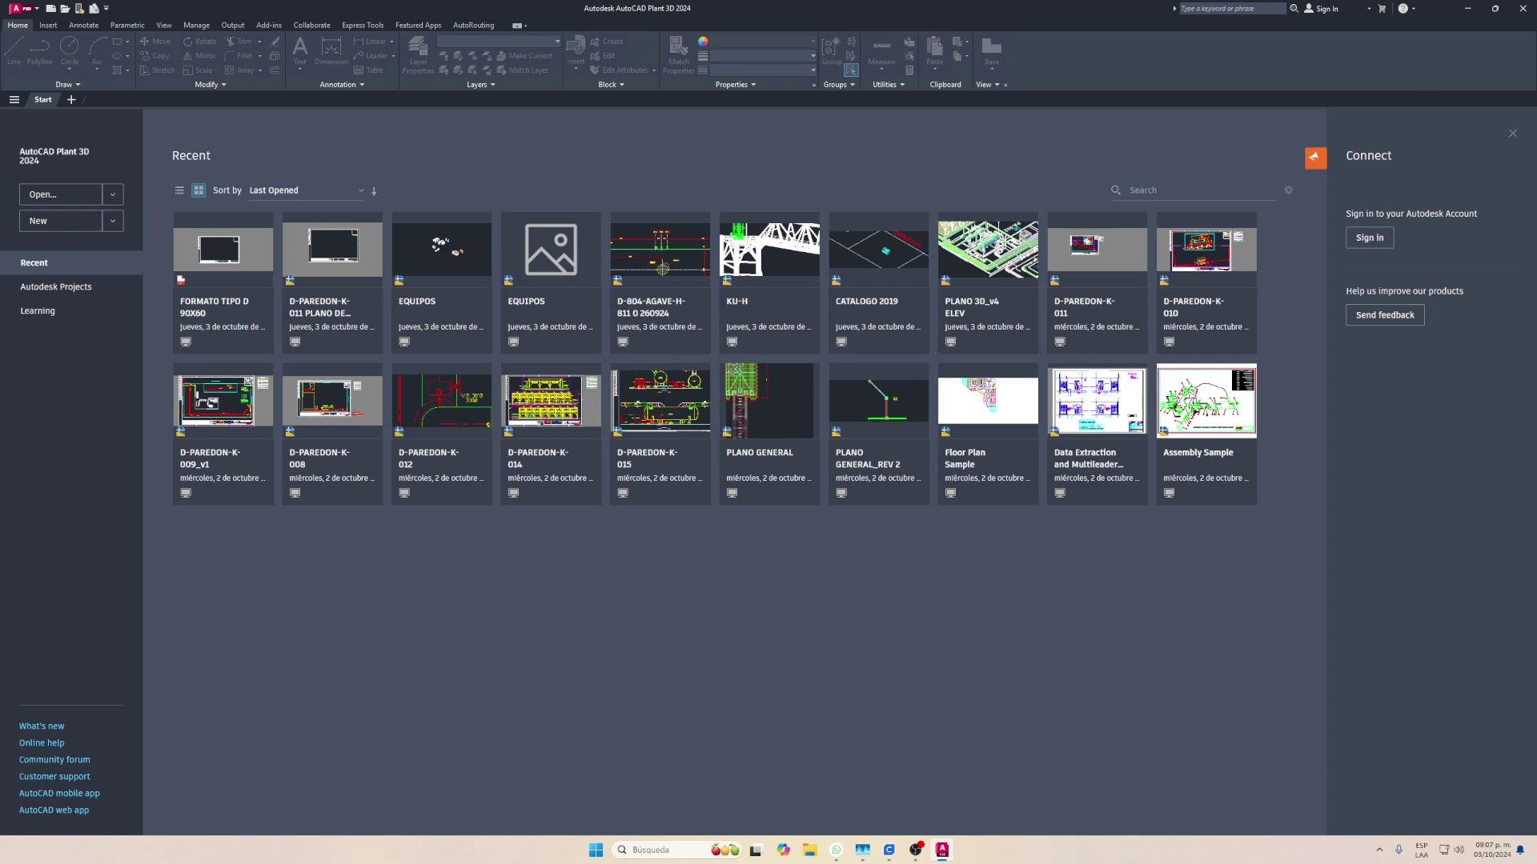
Create a new blank Drawing1 and make 3D Piping the active workspace
click(71, 99)
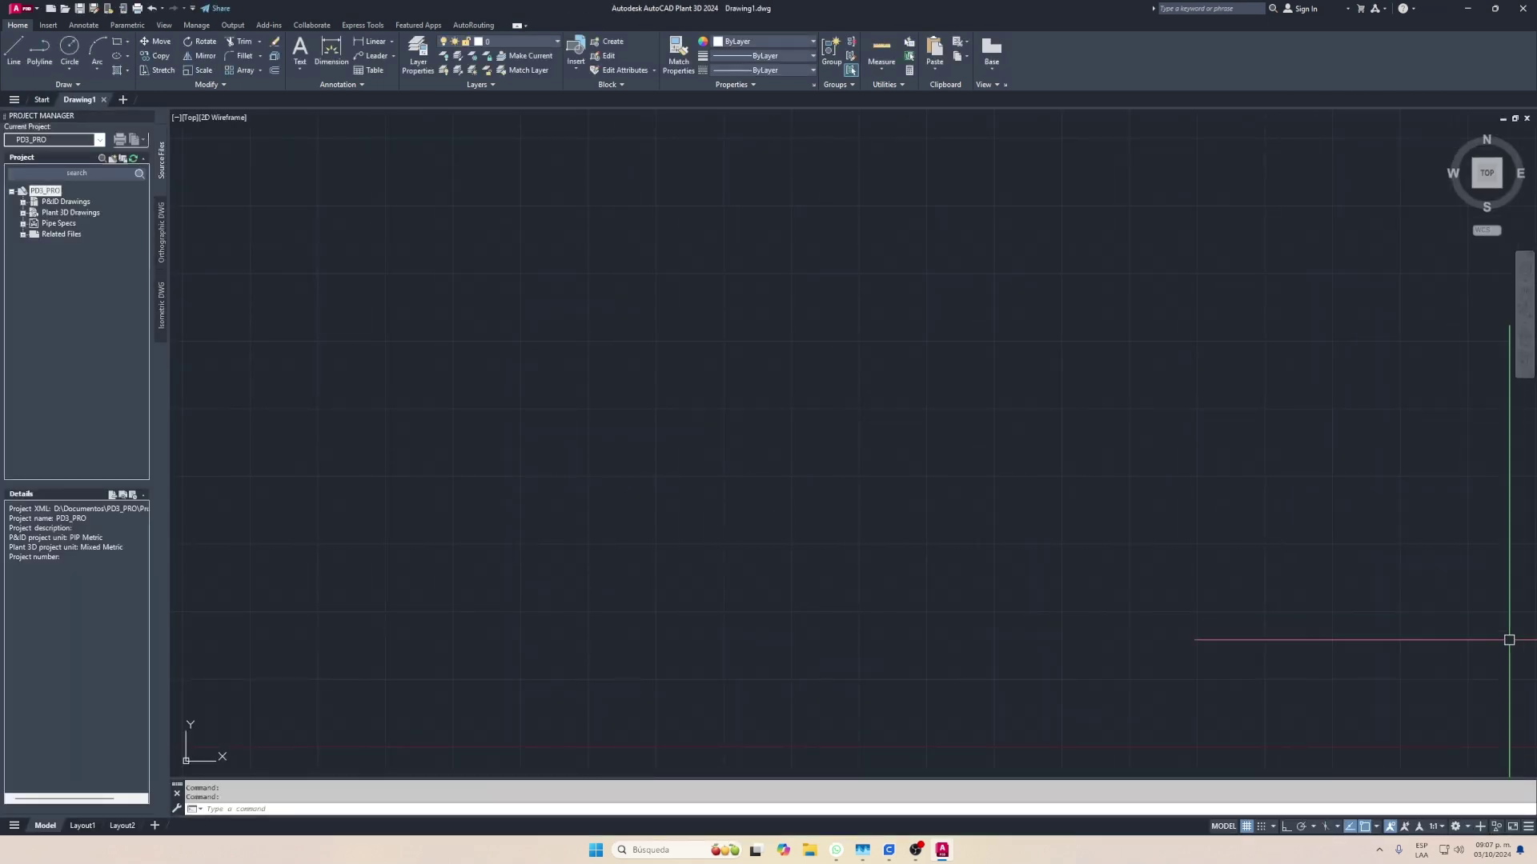
click(1463, 825)
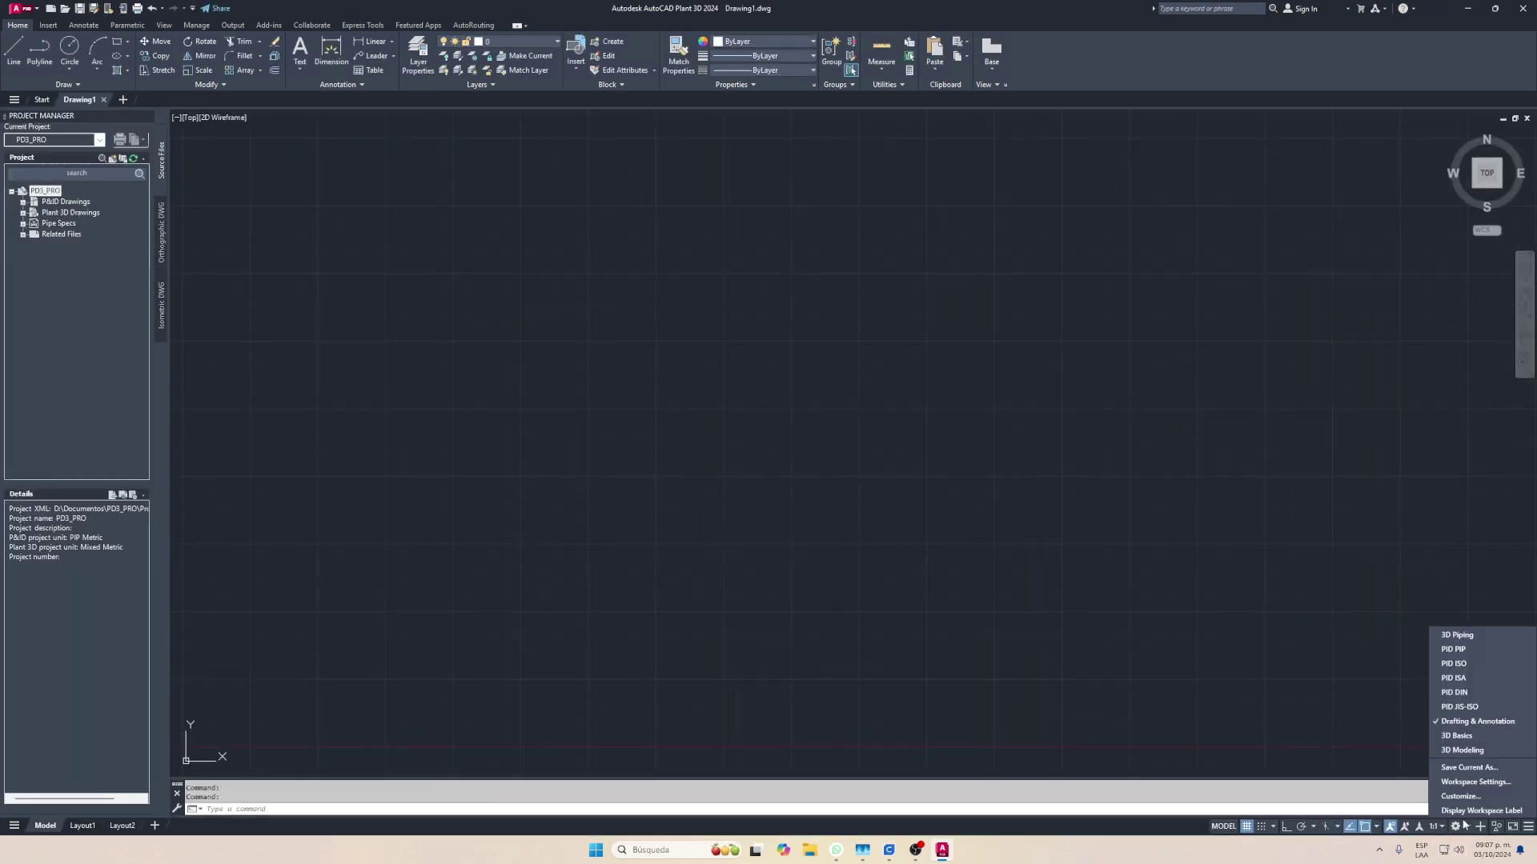
click(1458, 636)
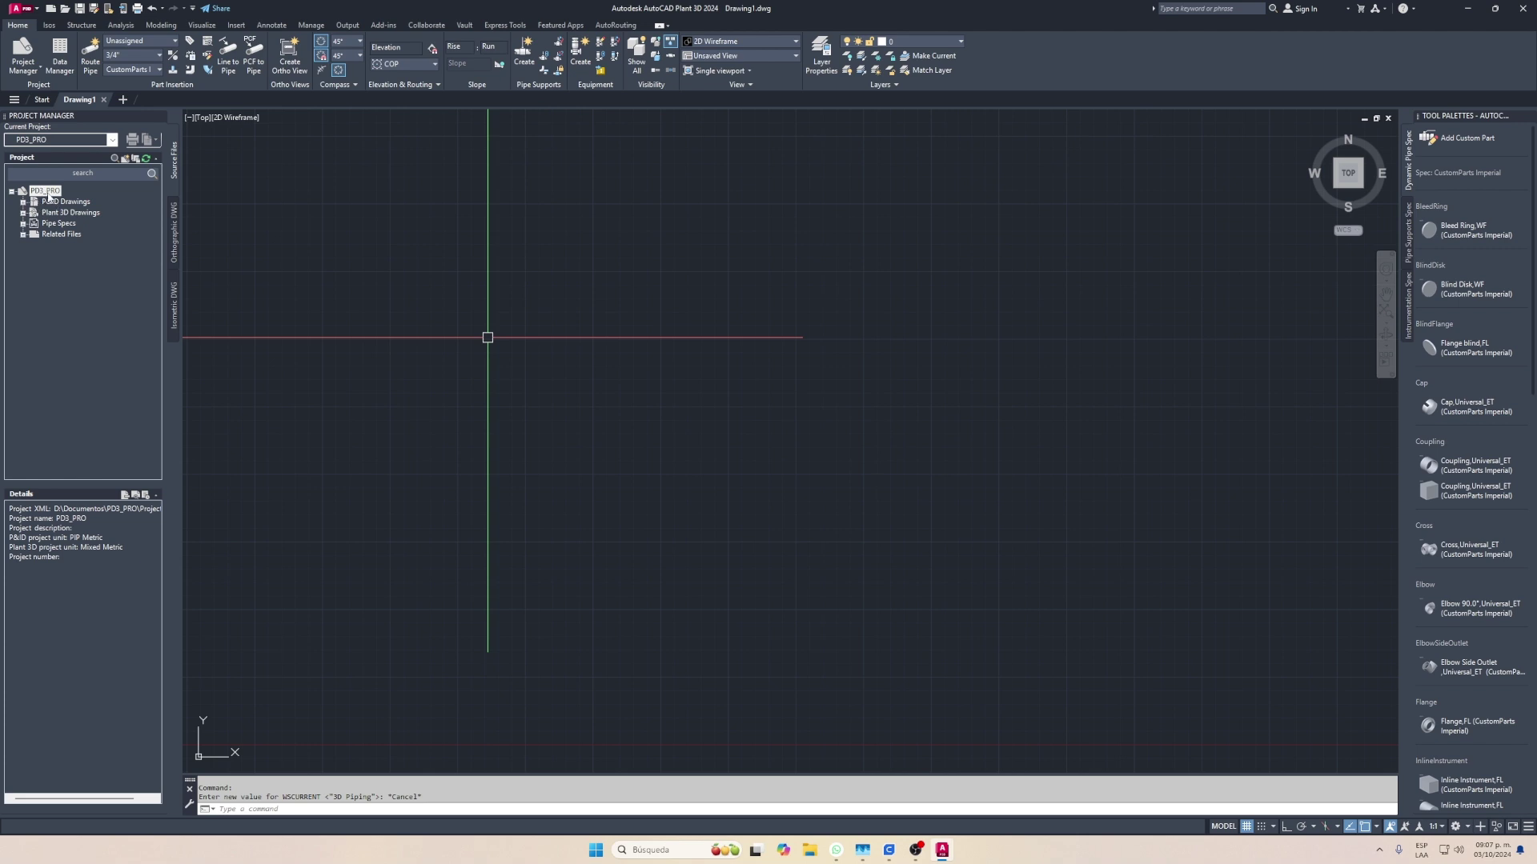
Open PD3_PRO Project Setup at Ortho DWG Settings > Title Block and Display
right_click(51, 192)
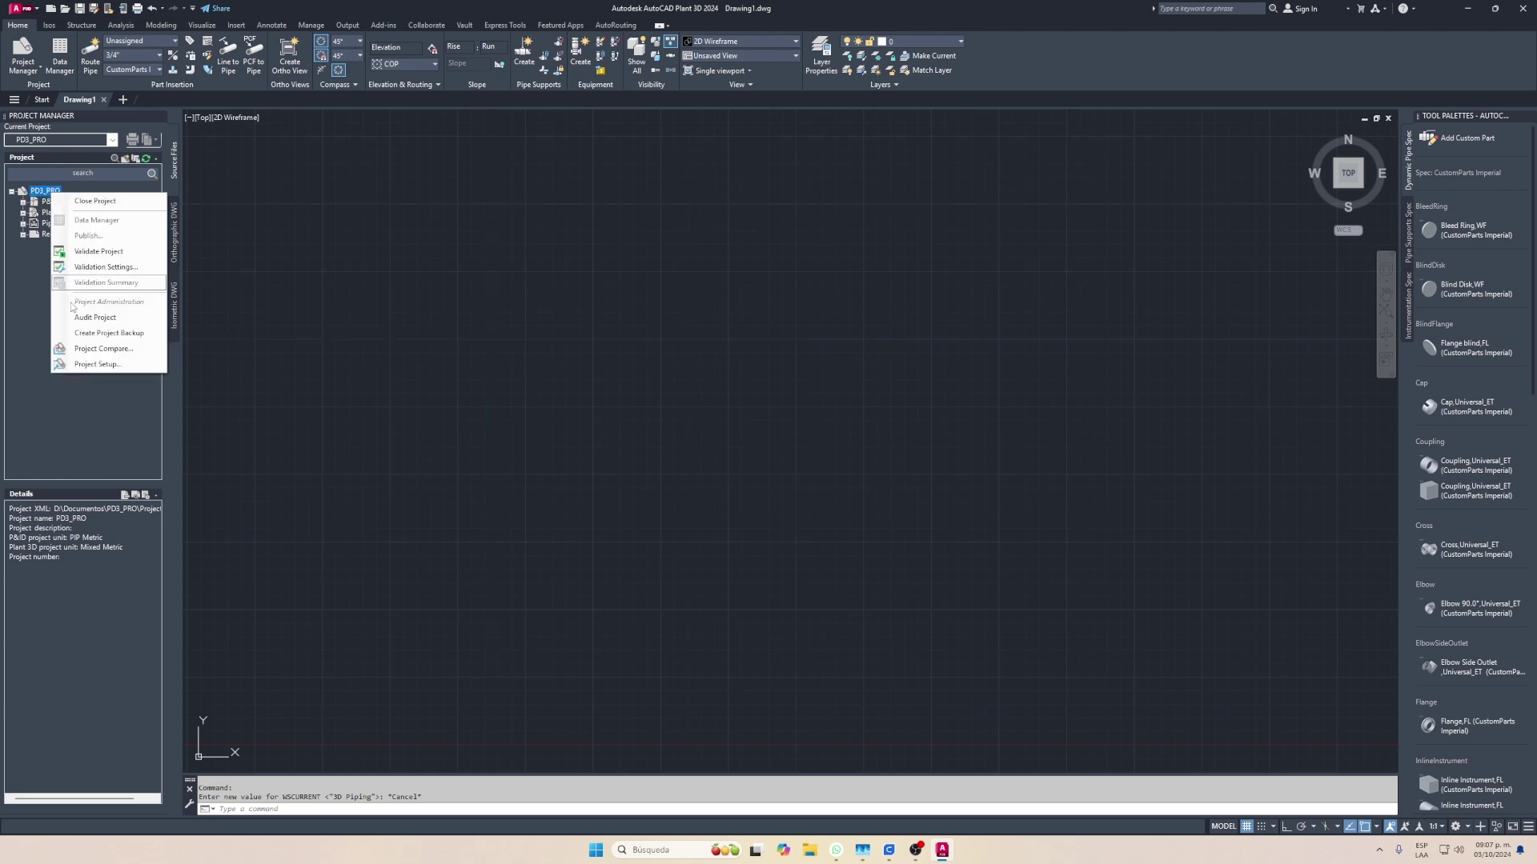
click(91, 367)
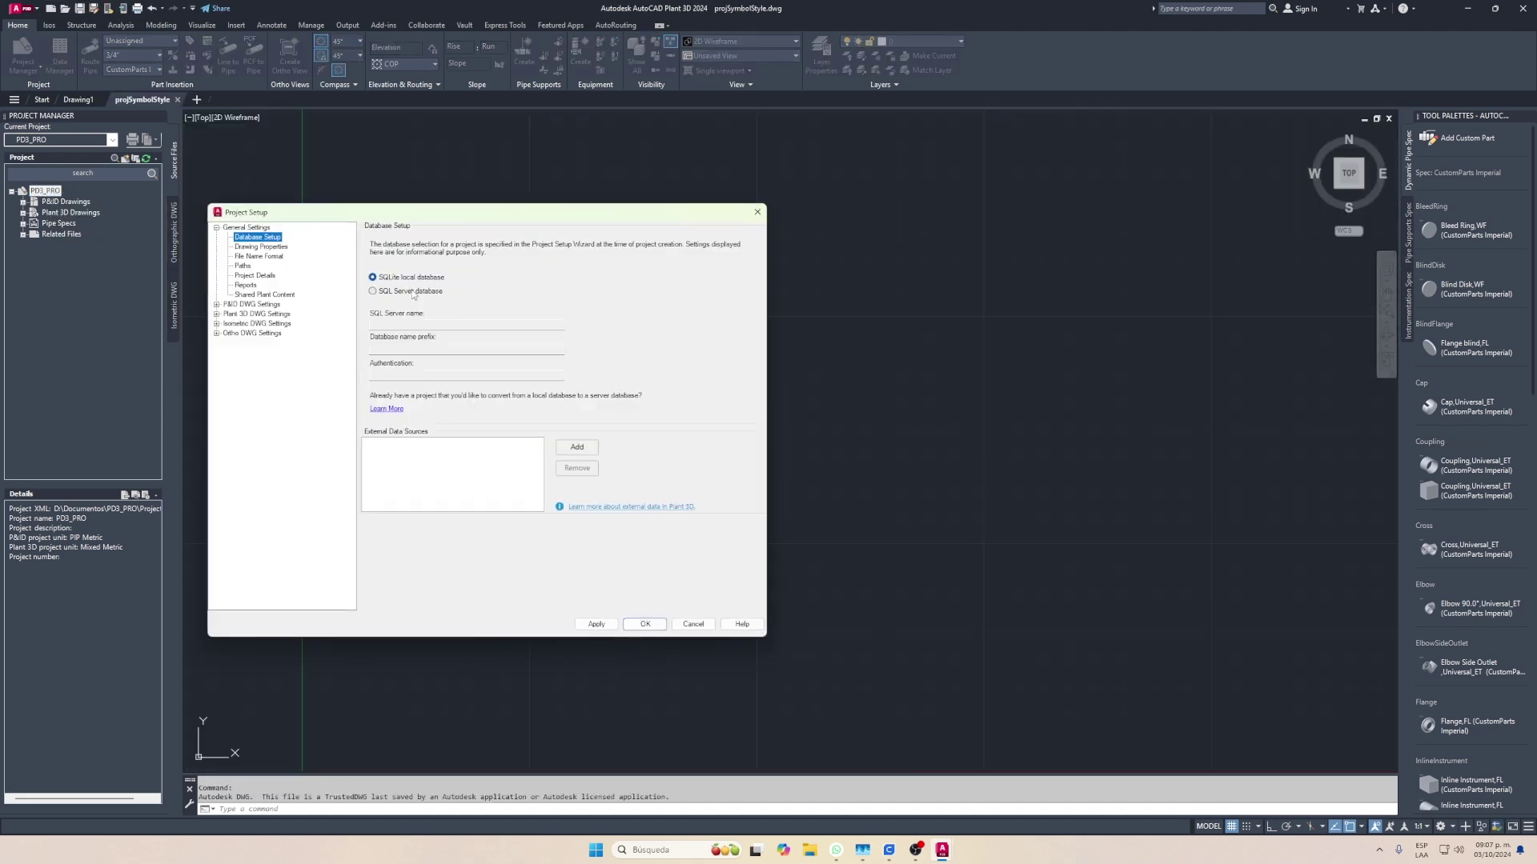
click(216, 333)
click(256, 343)
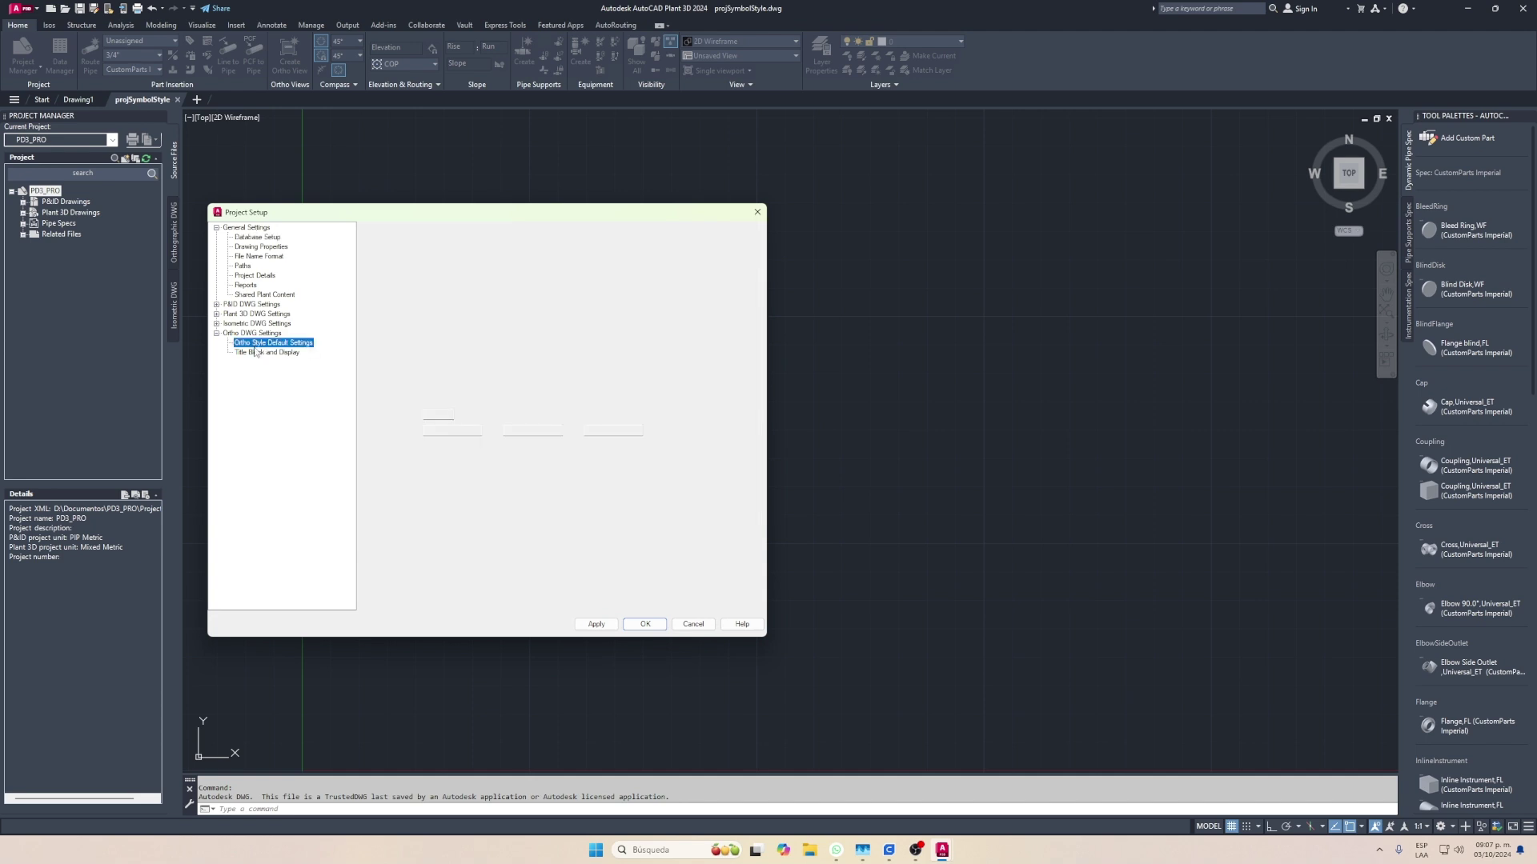
click(266, 353)
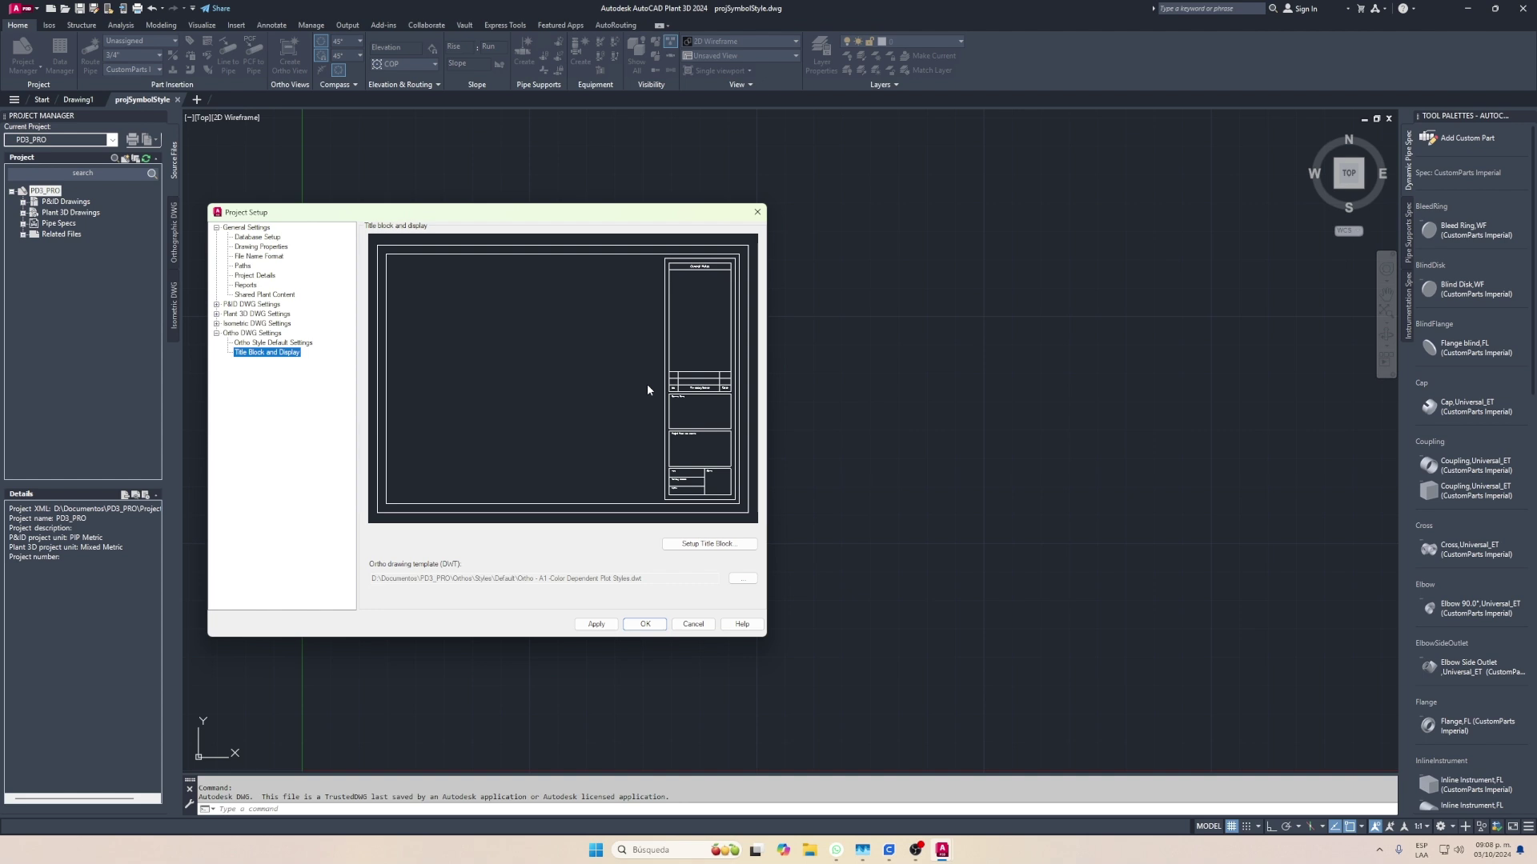
Set D:\Documentos\PD3_PRO\Orthos\Styles\FORMATO TIPO D 90X60.dwt as the ortho drawing template
click(740, 586)
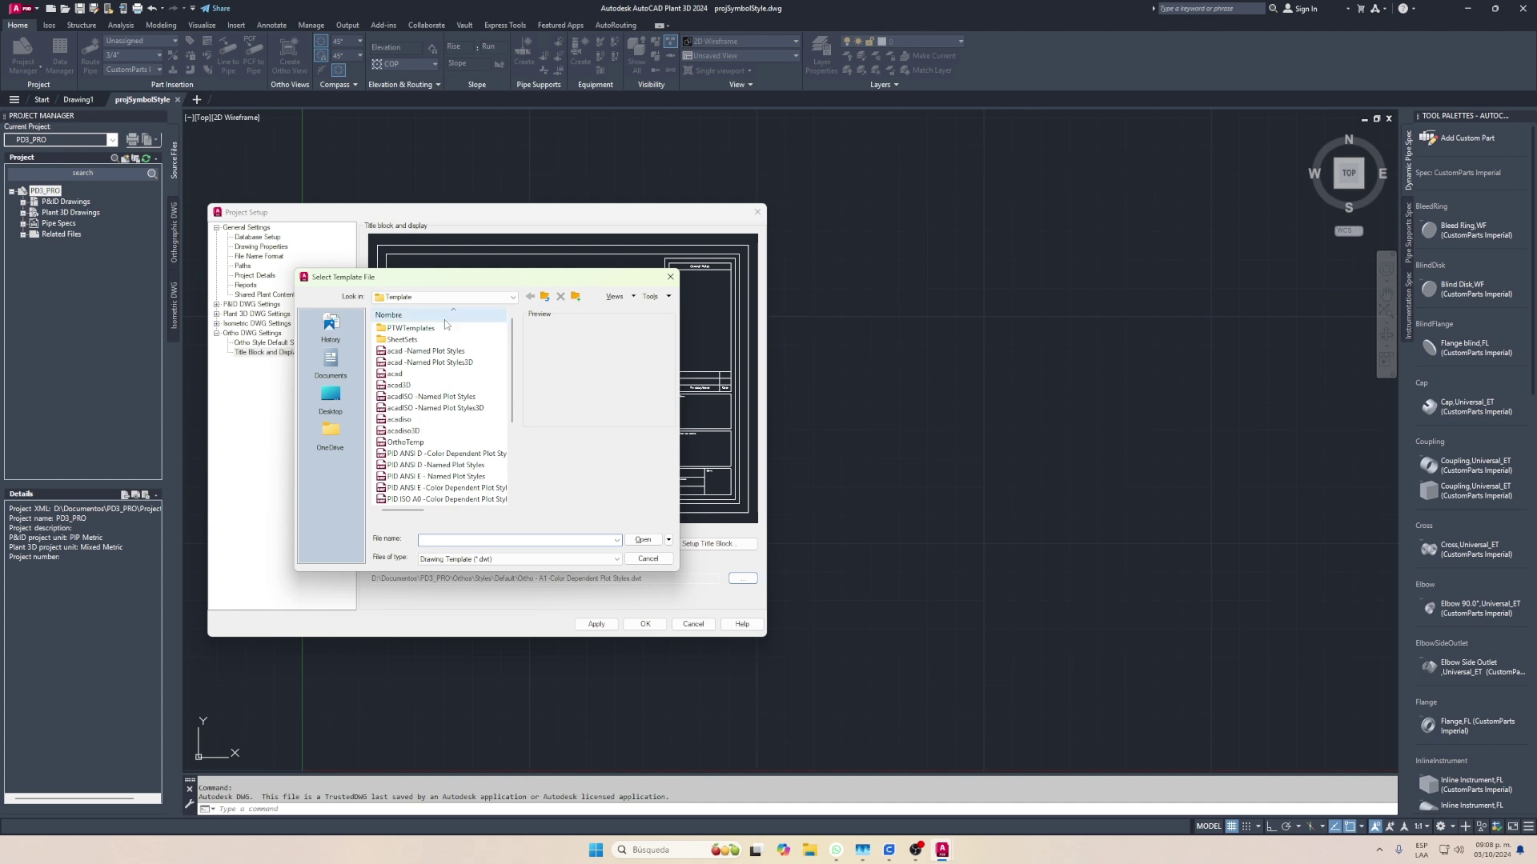
drag(463, 282, 680, 247)
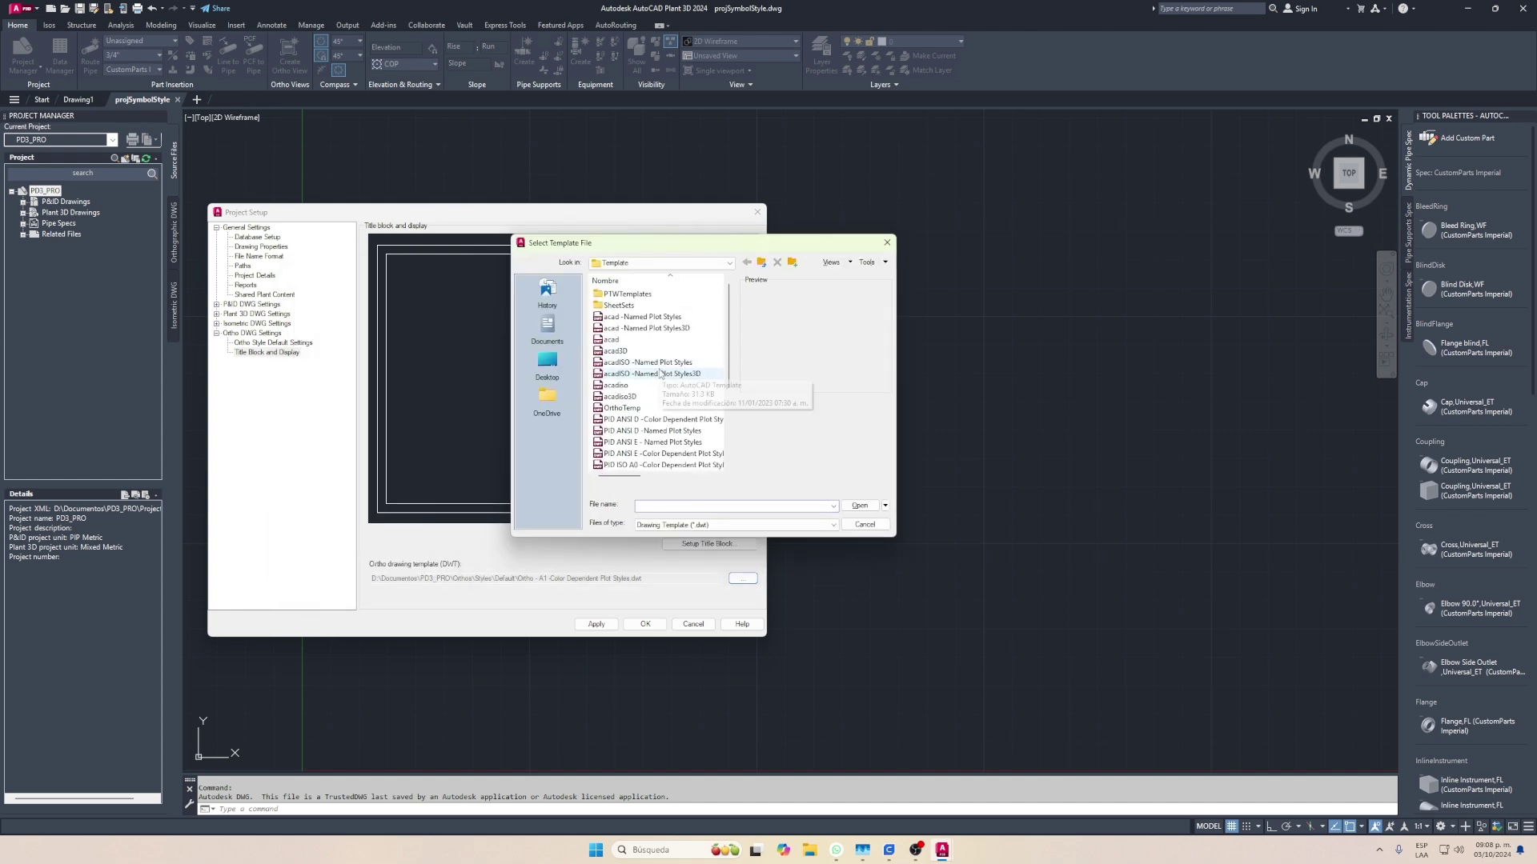
click(680, 263)
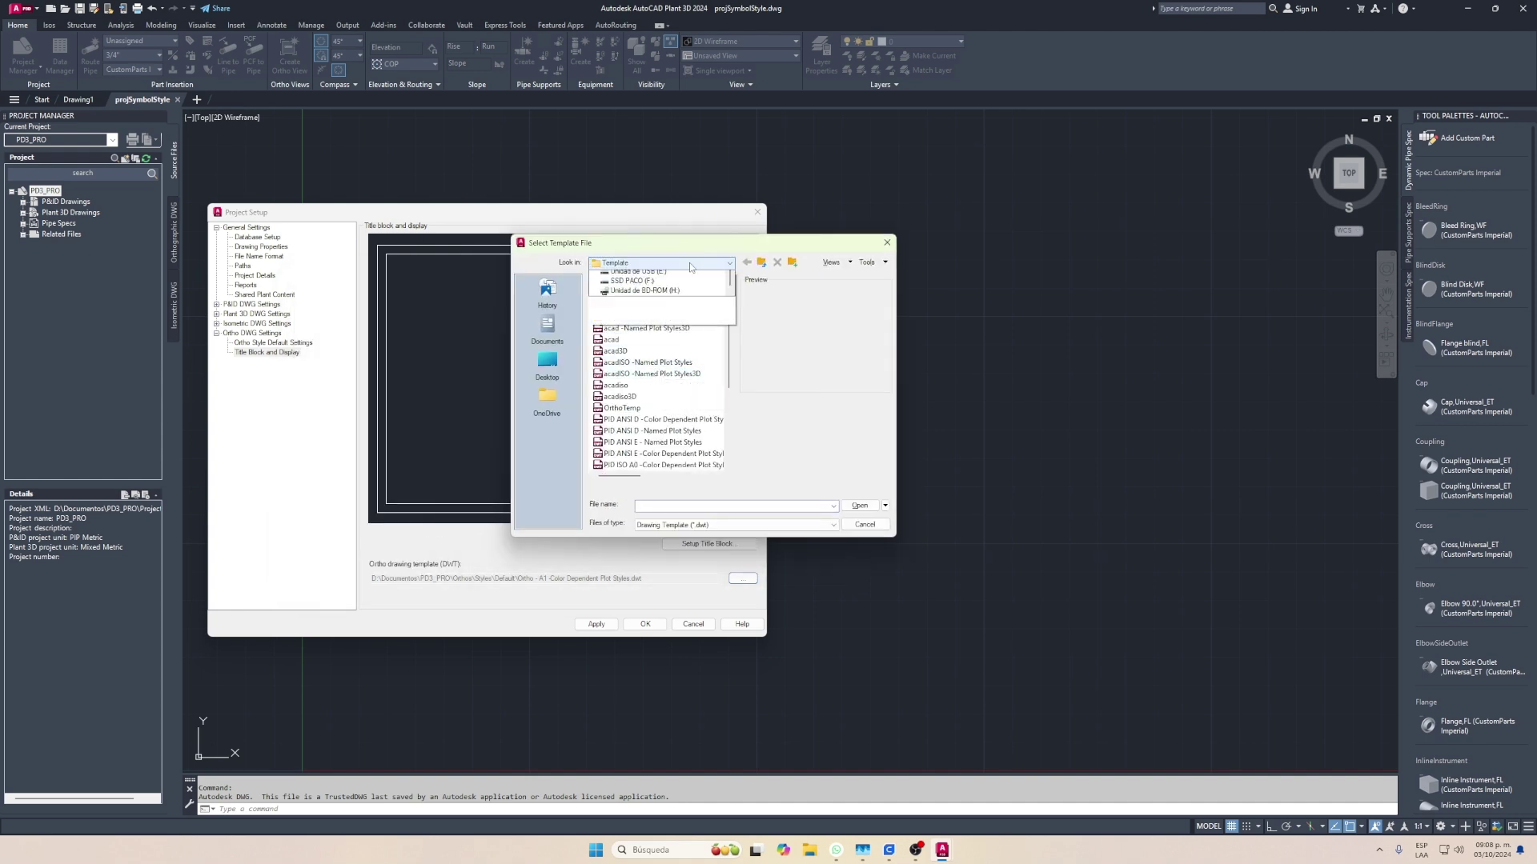
click(658, 372)
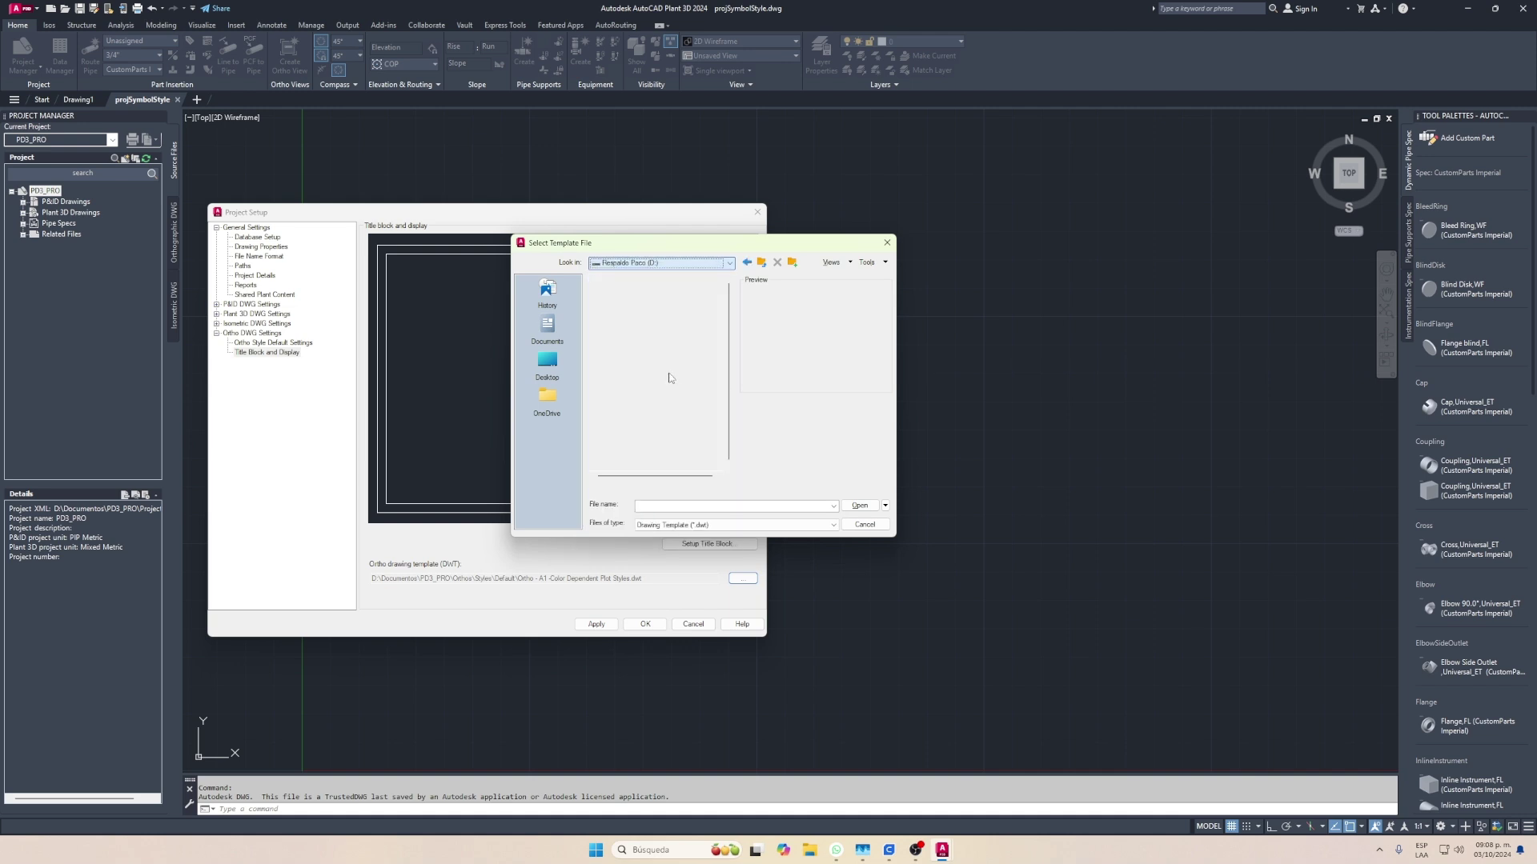
double_click(625, 361)
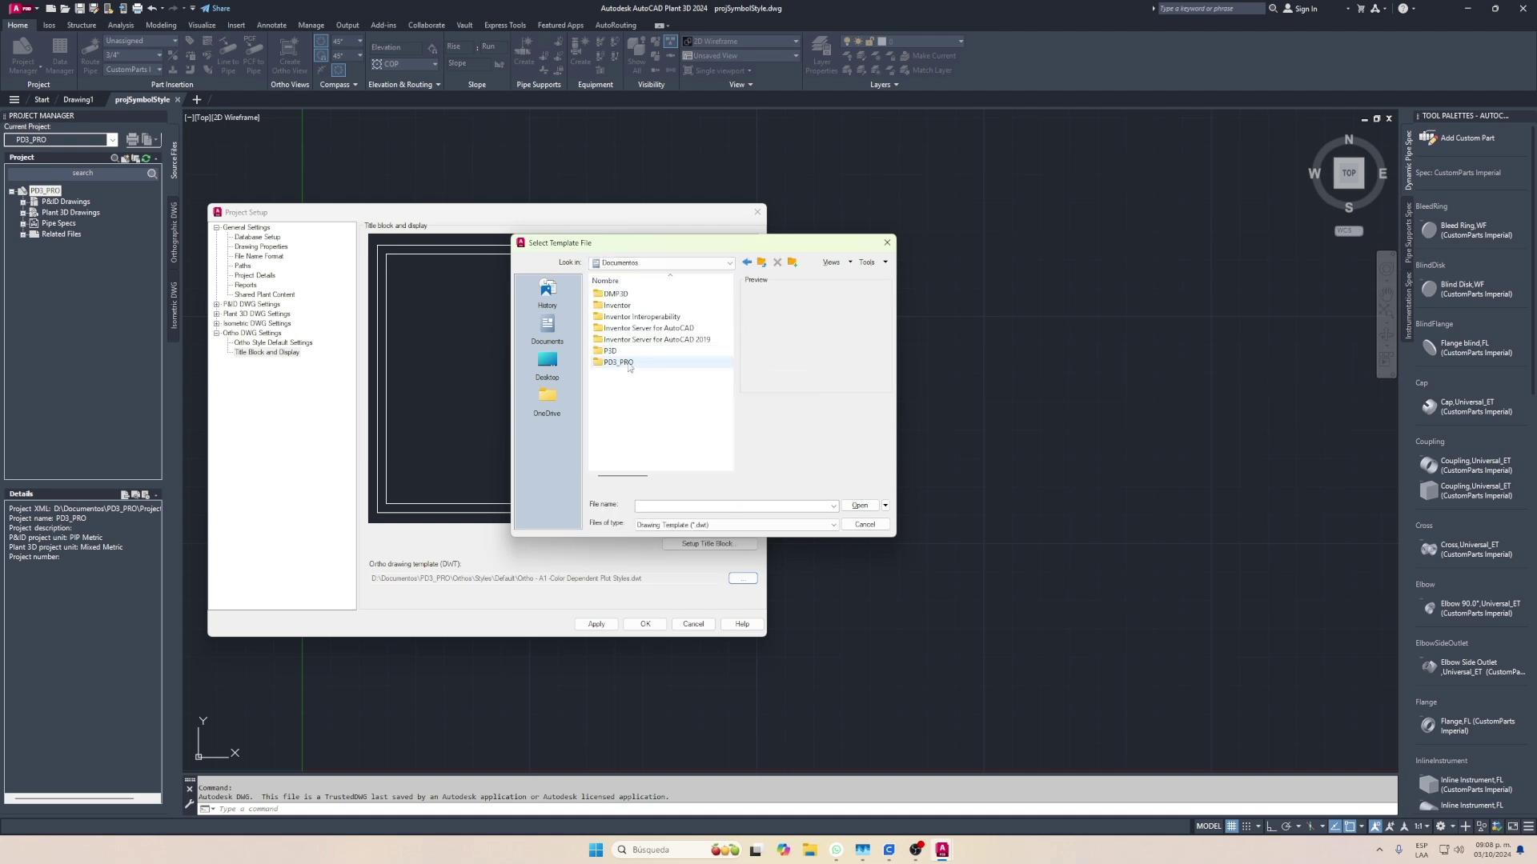
click(631, 363)
double_click(631, 363)
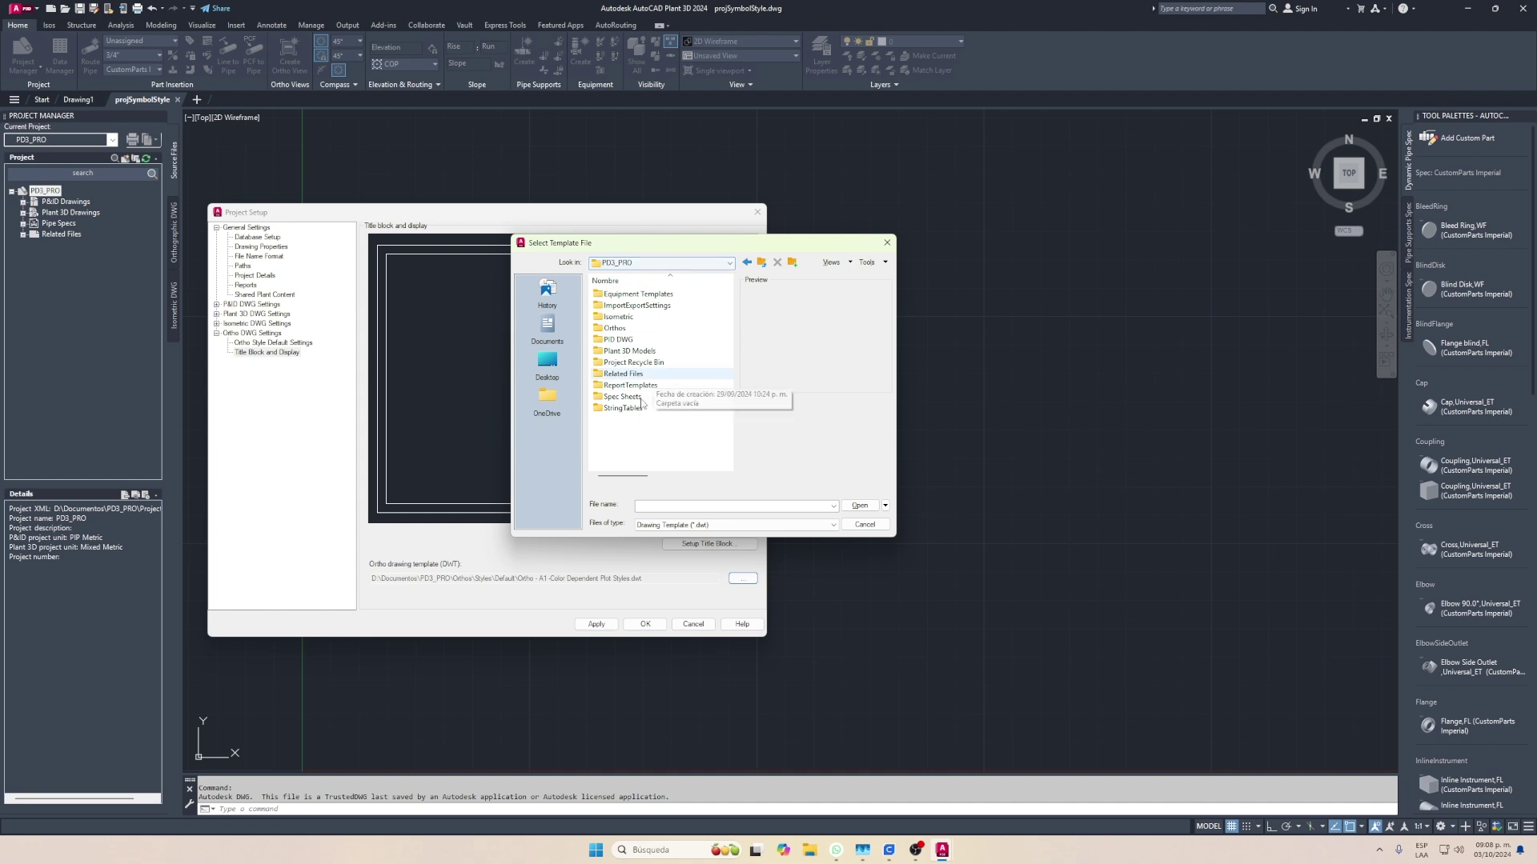
double_click(616, 329)
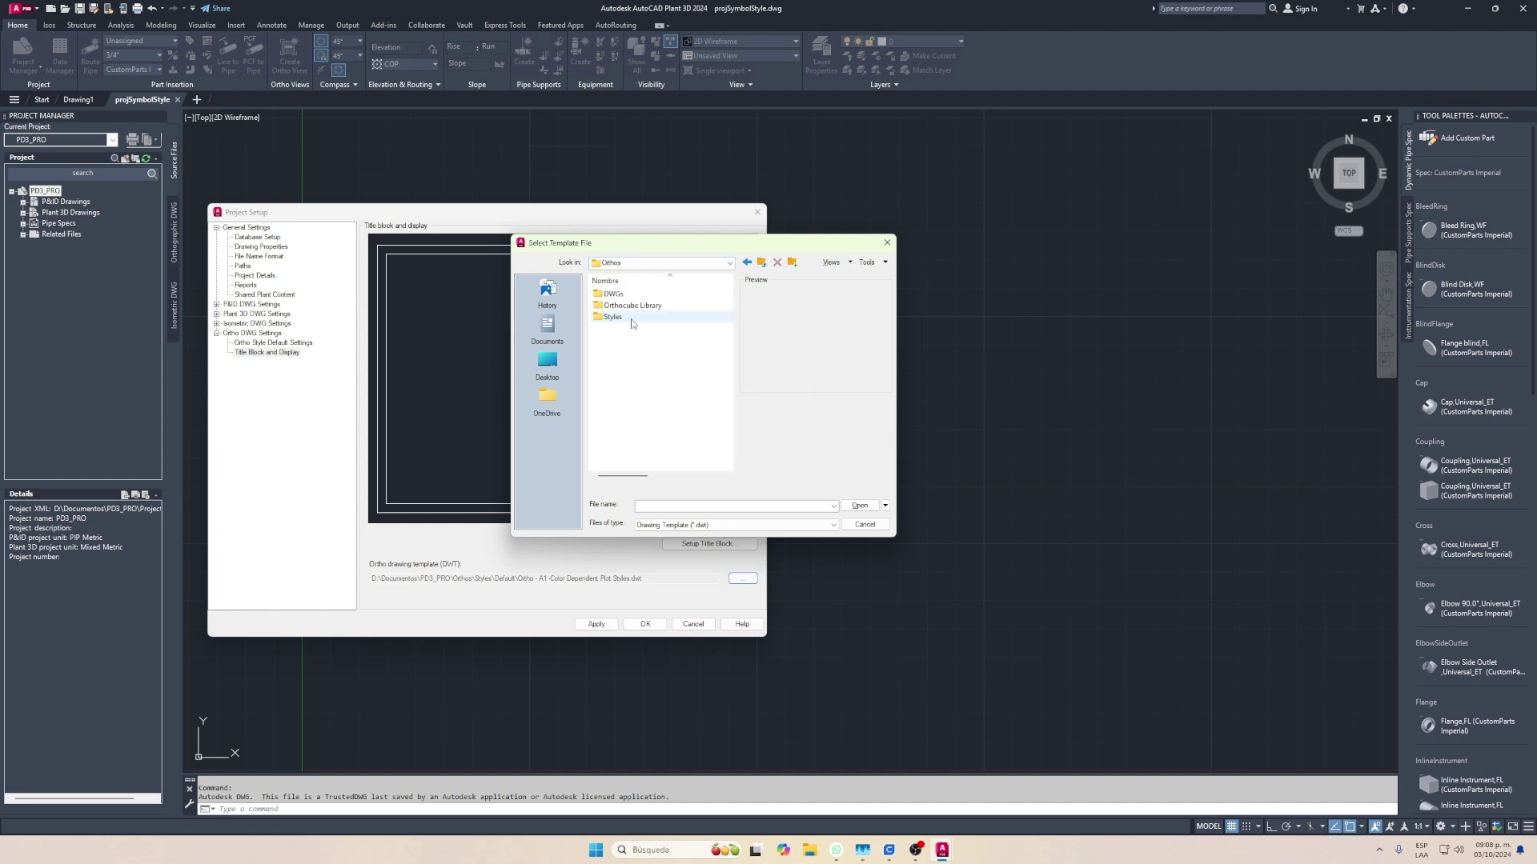
double_click(632, 319)
click(637, 307)
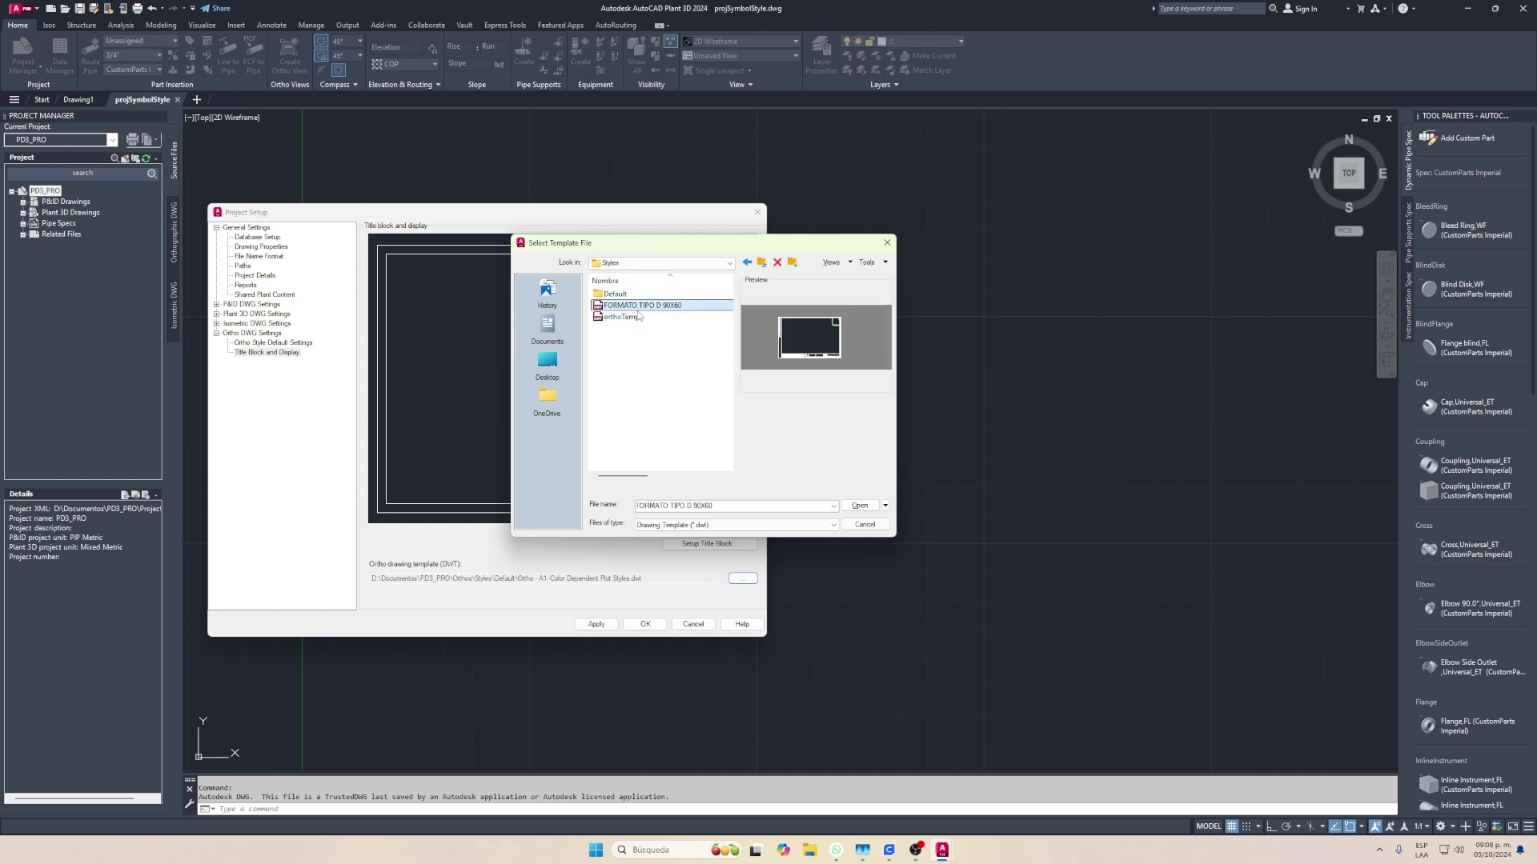
click(859, 505)
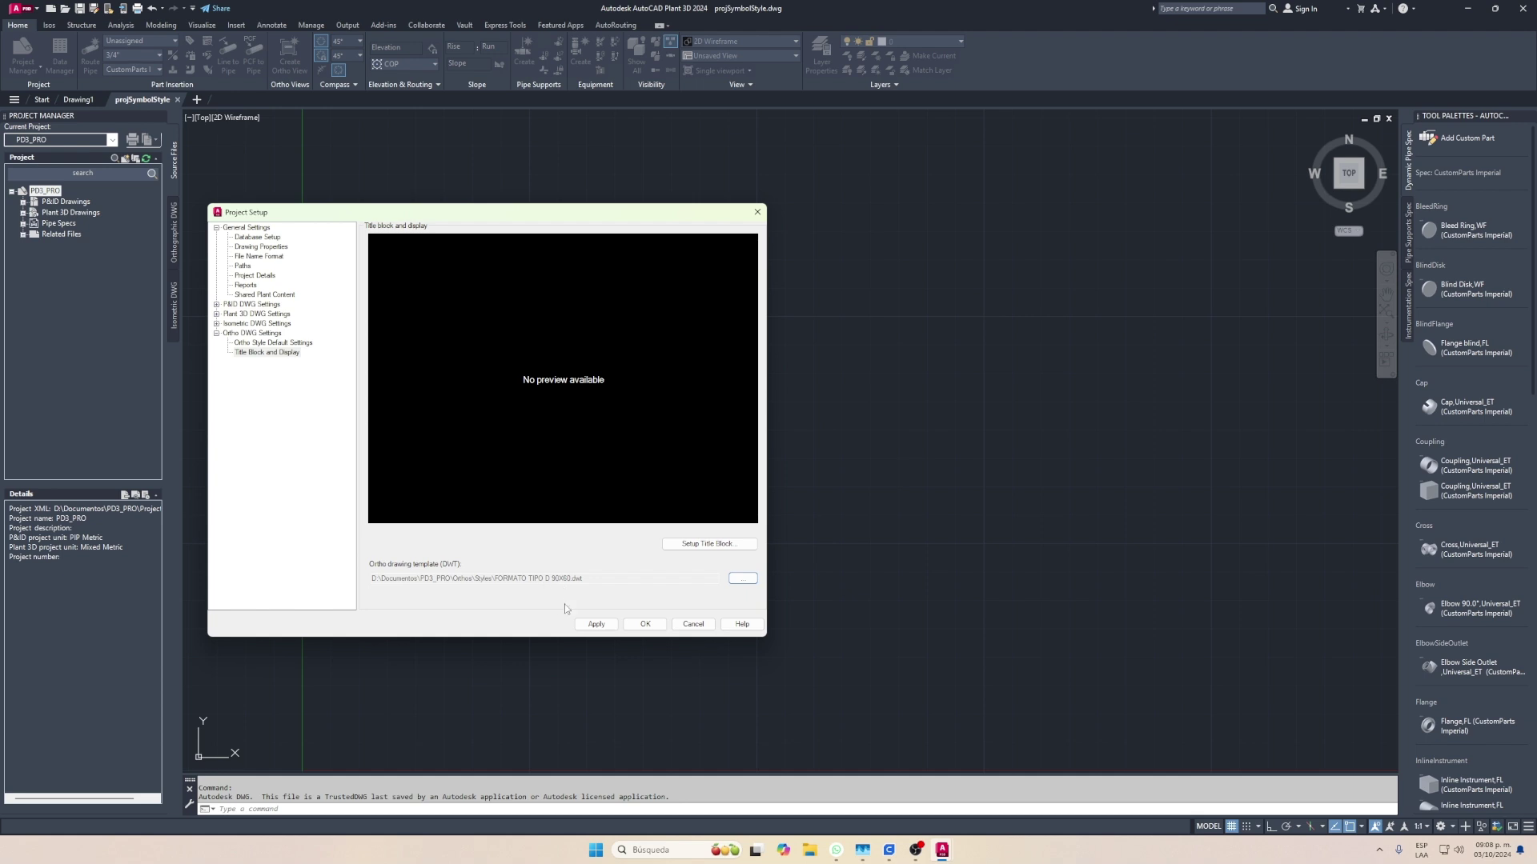
click(596, 624)
Confirm Project Setup and open the TUBERIA EXISTENTE drawing from Plant 3D Drawings
click(647, 627)
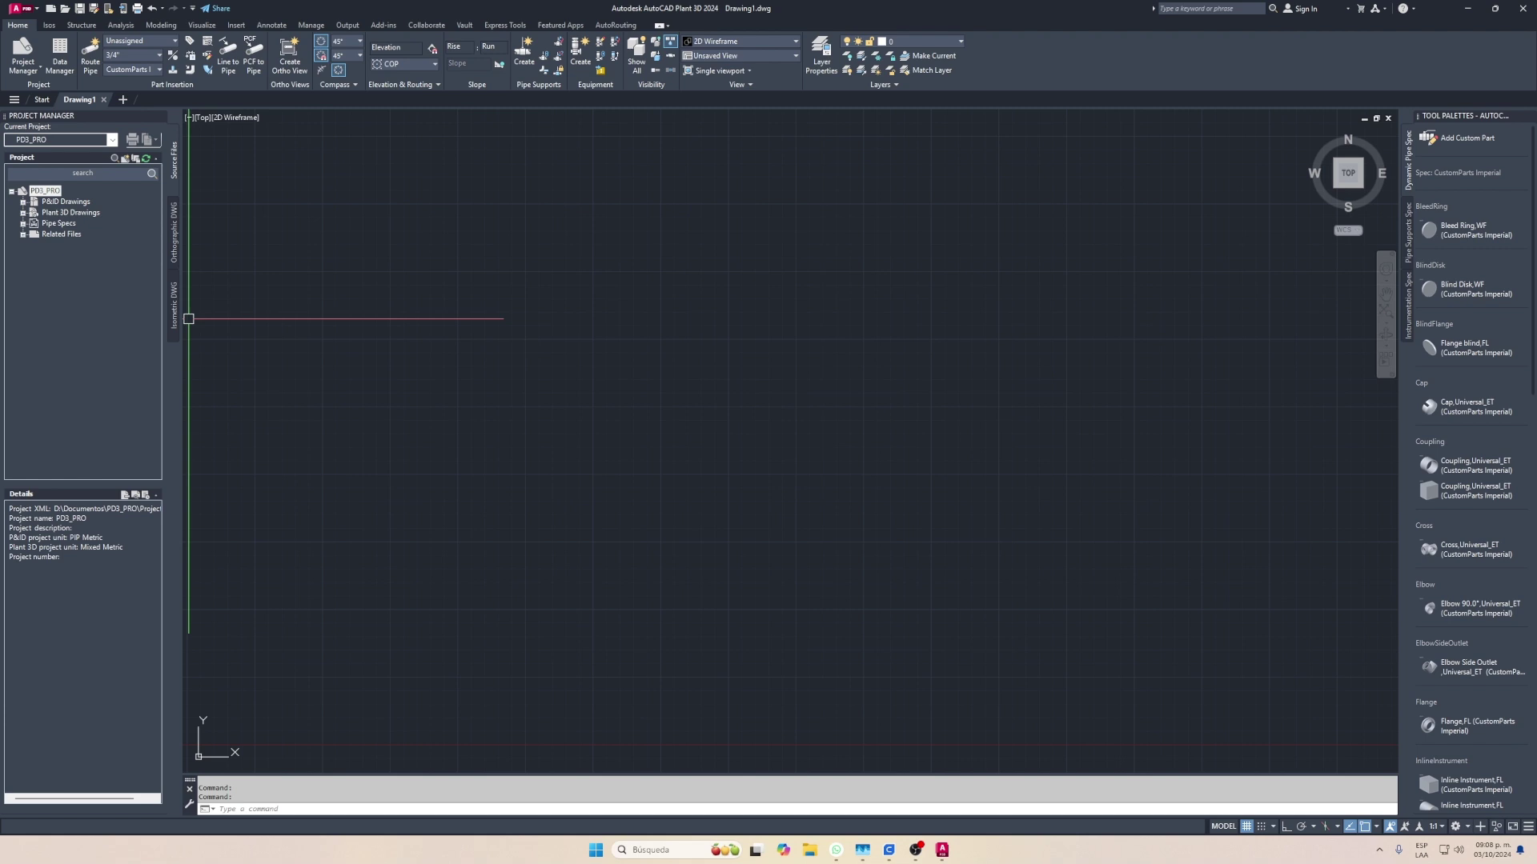
click(23, 213)
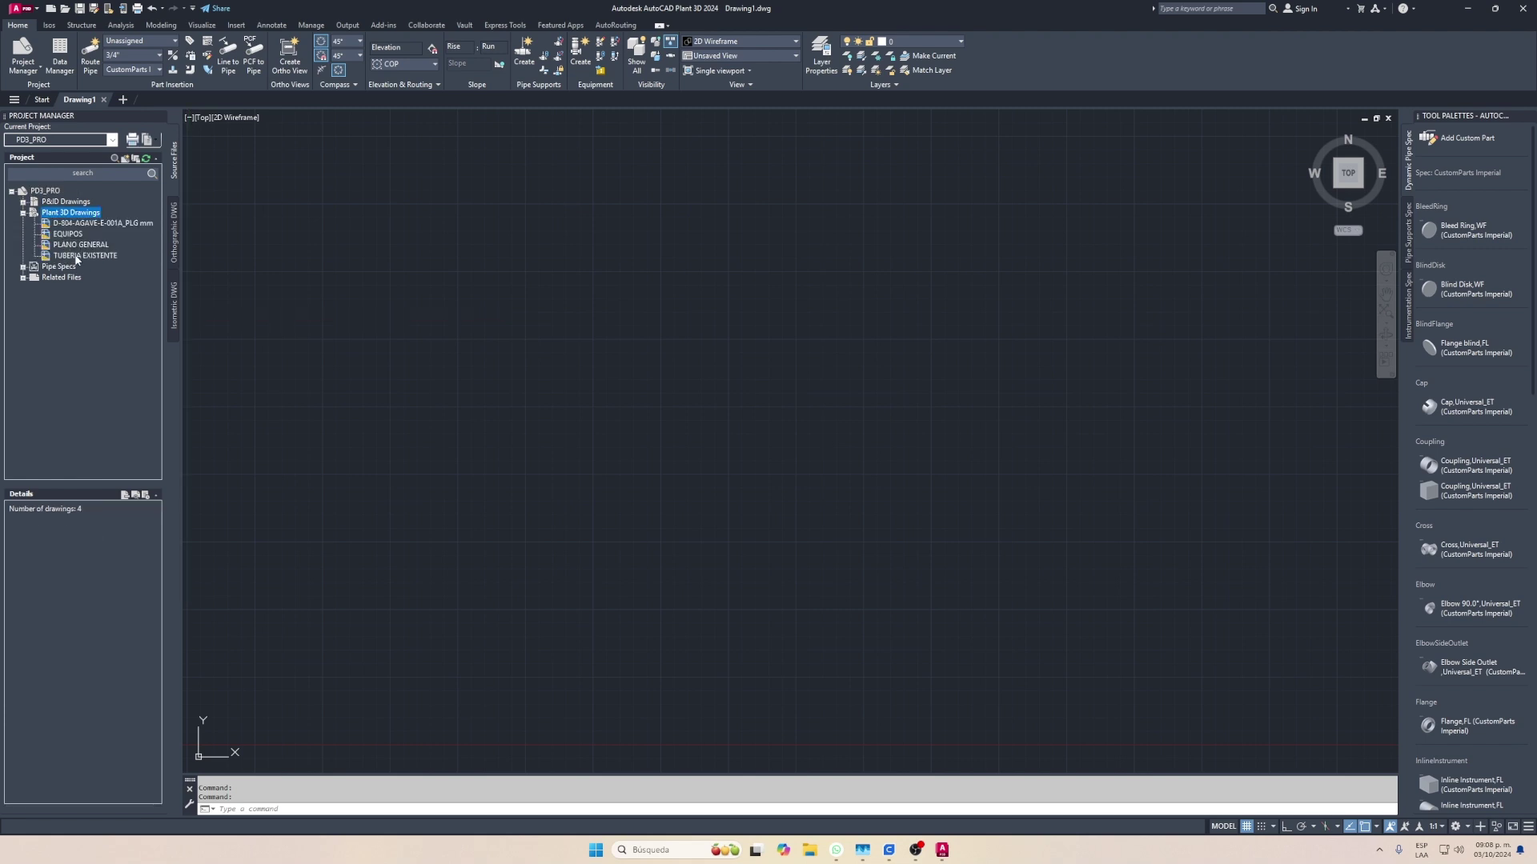
double_click(76, 256)
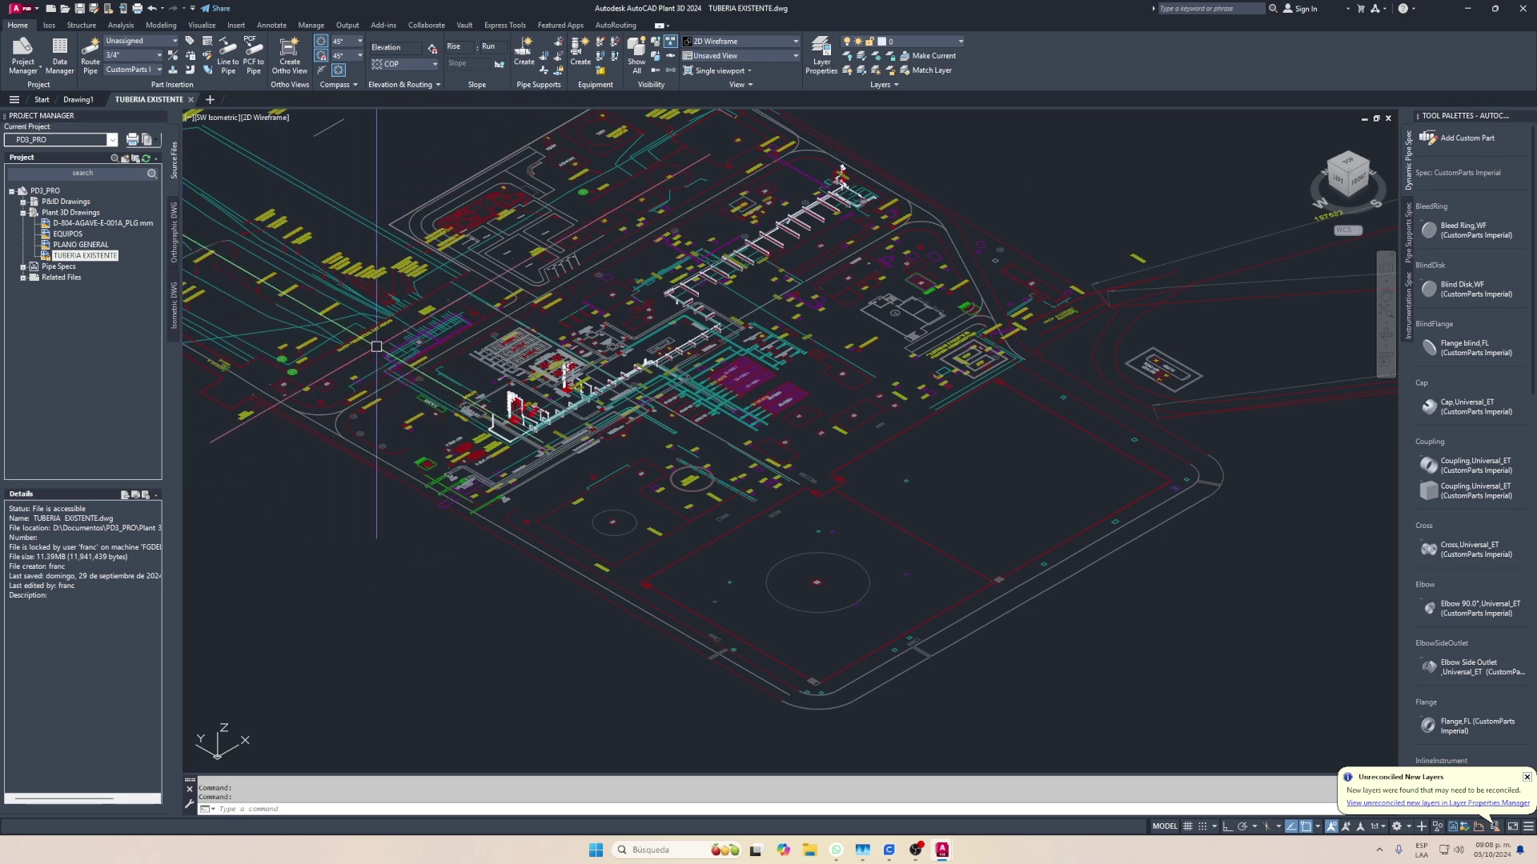
Zoom around the piping model and run the external references command
scroll(413, 346, up, 2)
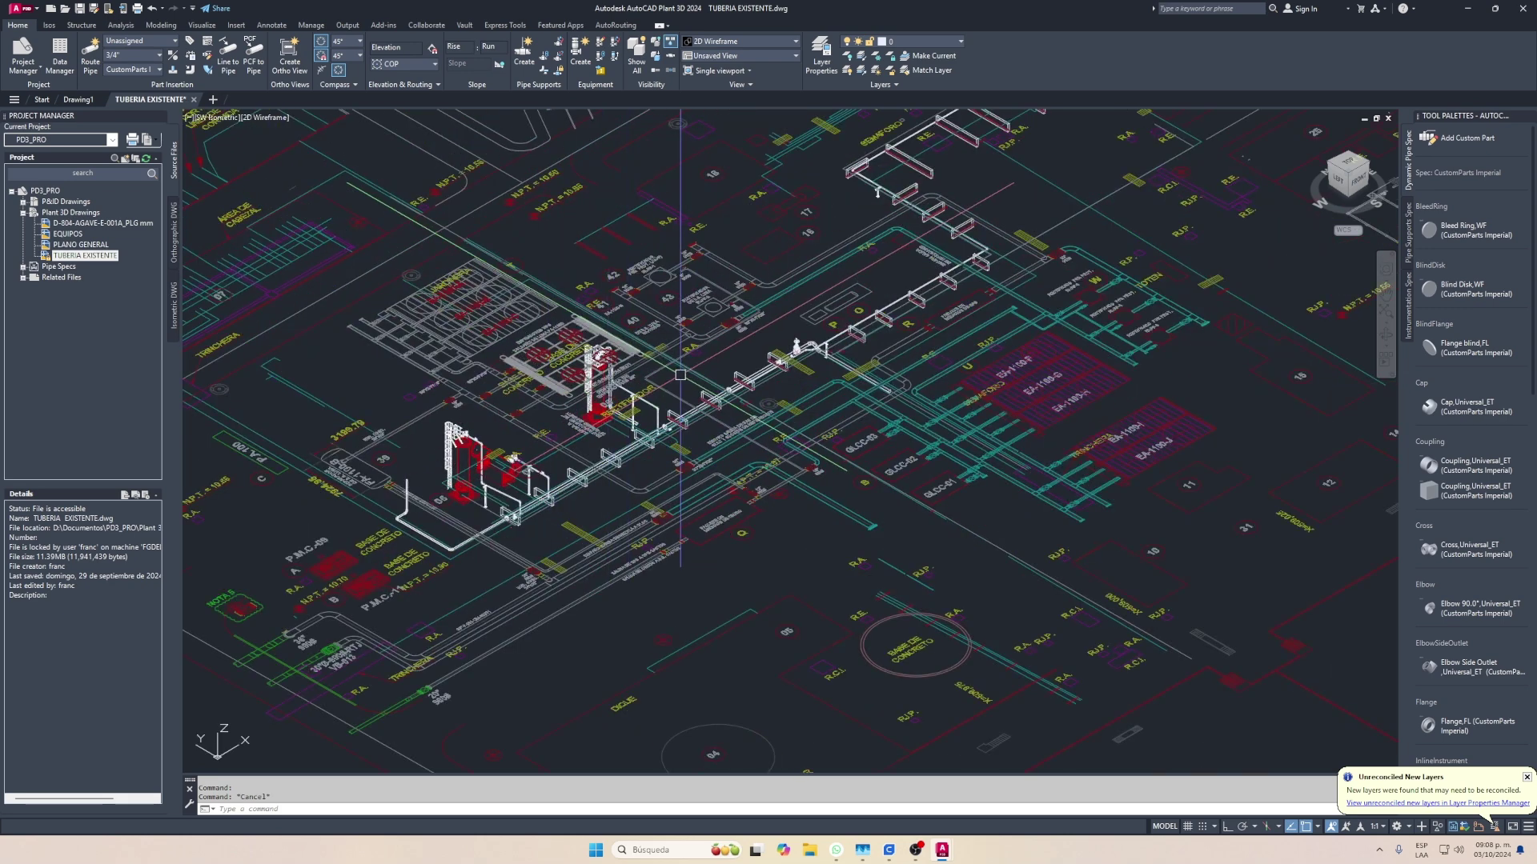
scroll(377, 316, down, 4)
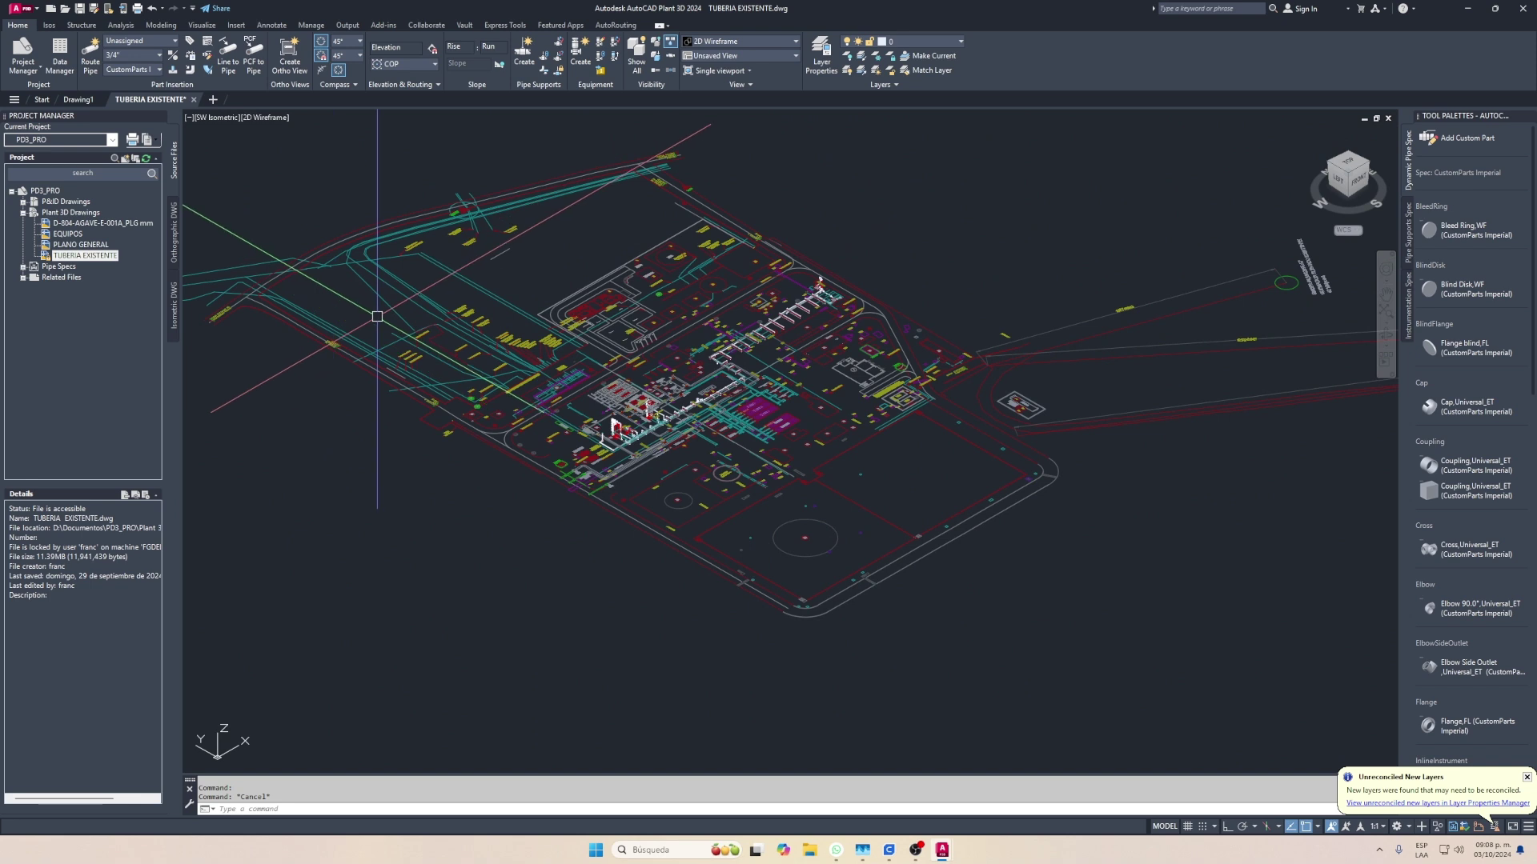
text(F)
key(Return)
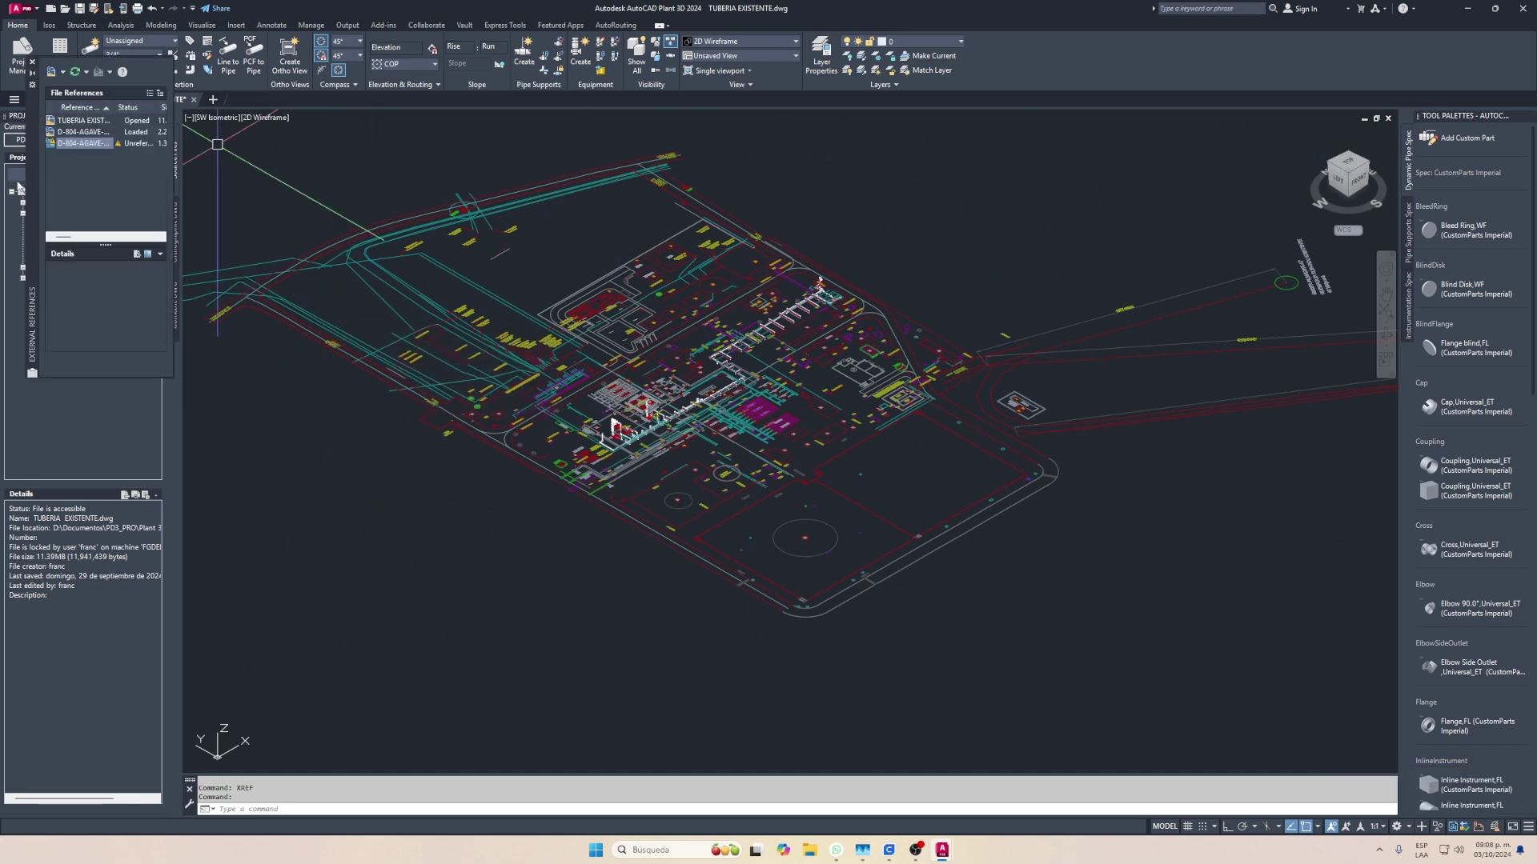
Widen the External References palette, detach the D-804-AGAVE-E-001A_PLG mm drawing, and close the palette
drag(17, 188, 534, 431)
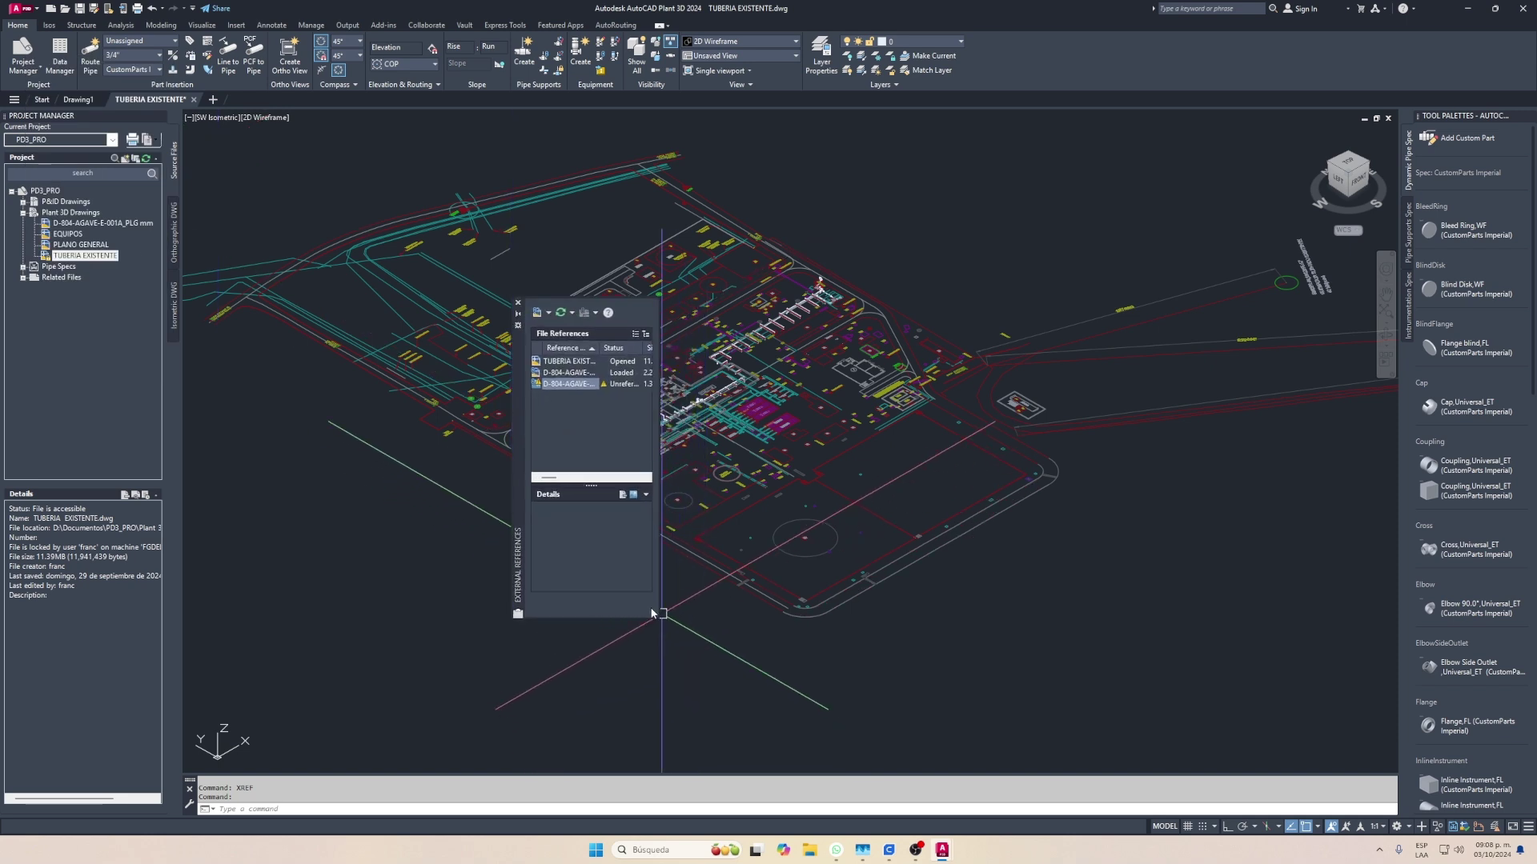
drag(662, 615, 884, 693)
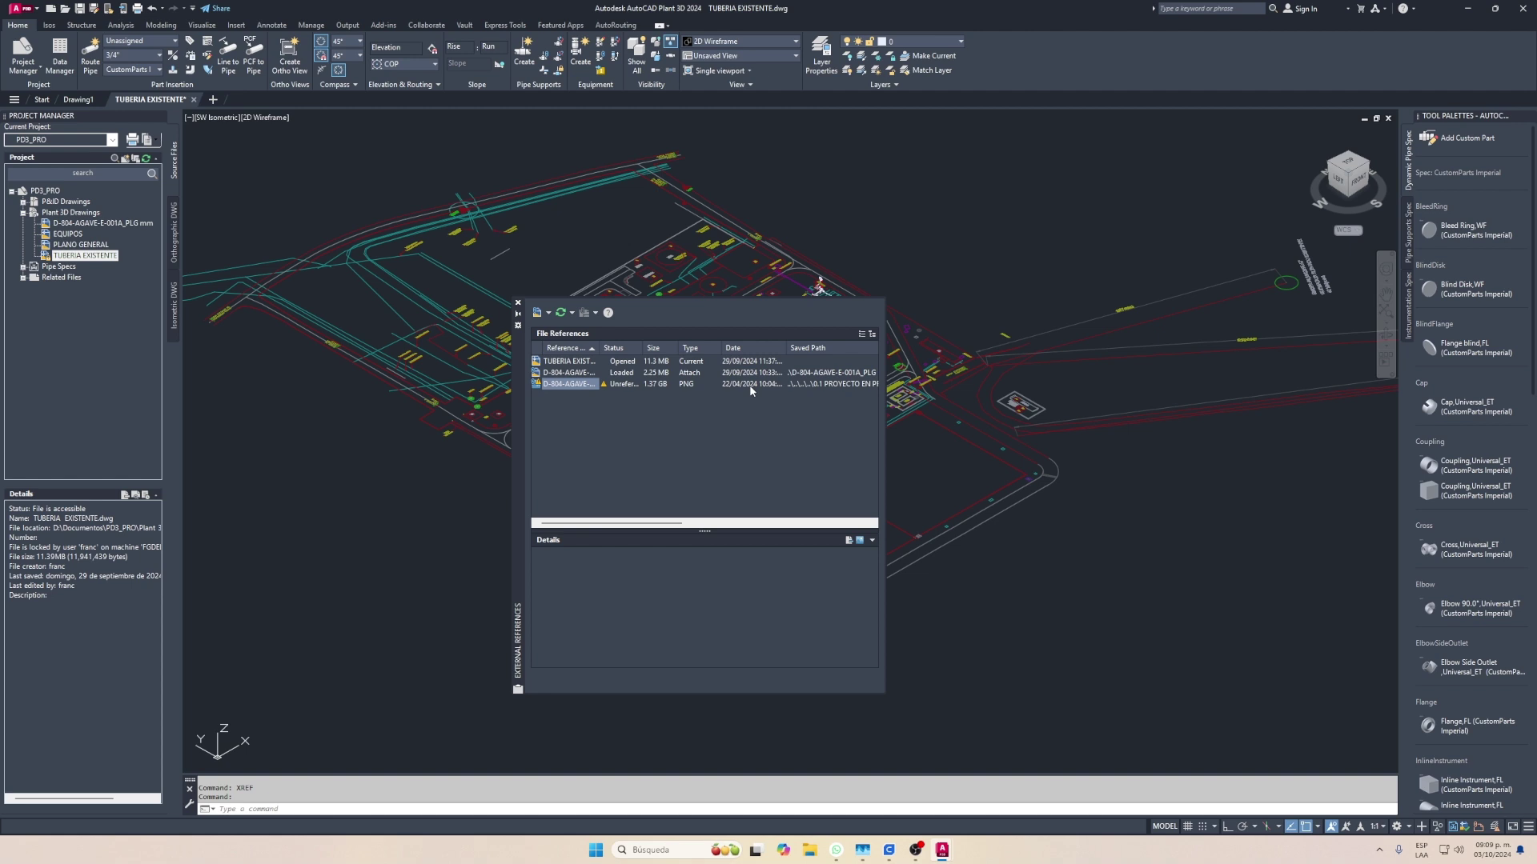
click(750, 389)
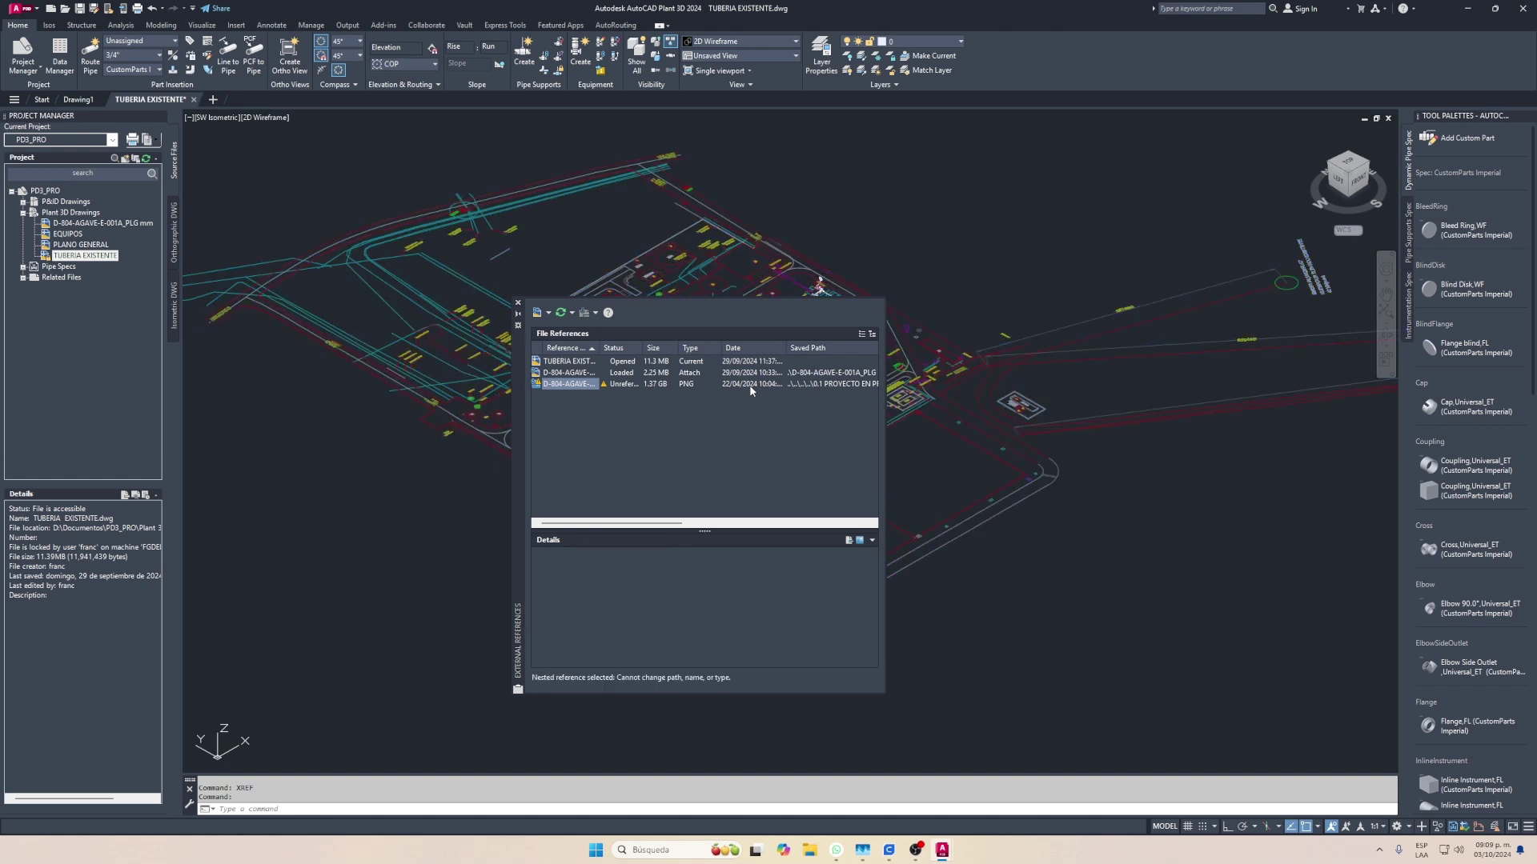
right_click(564, 384)
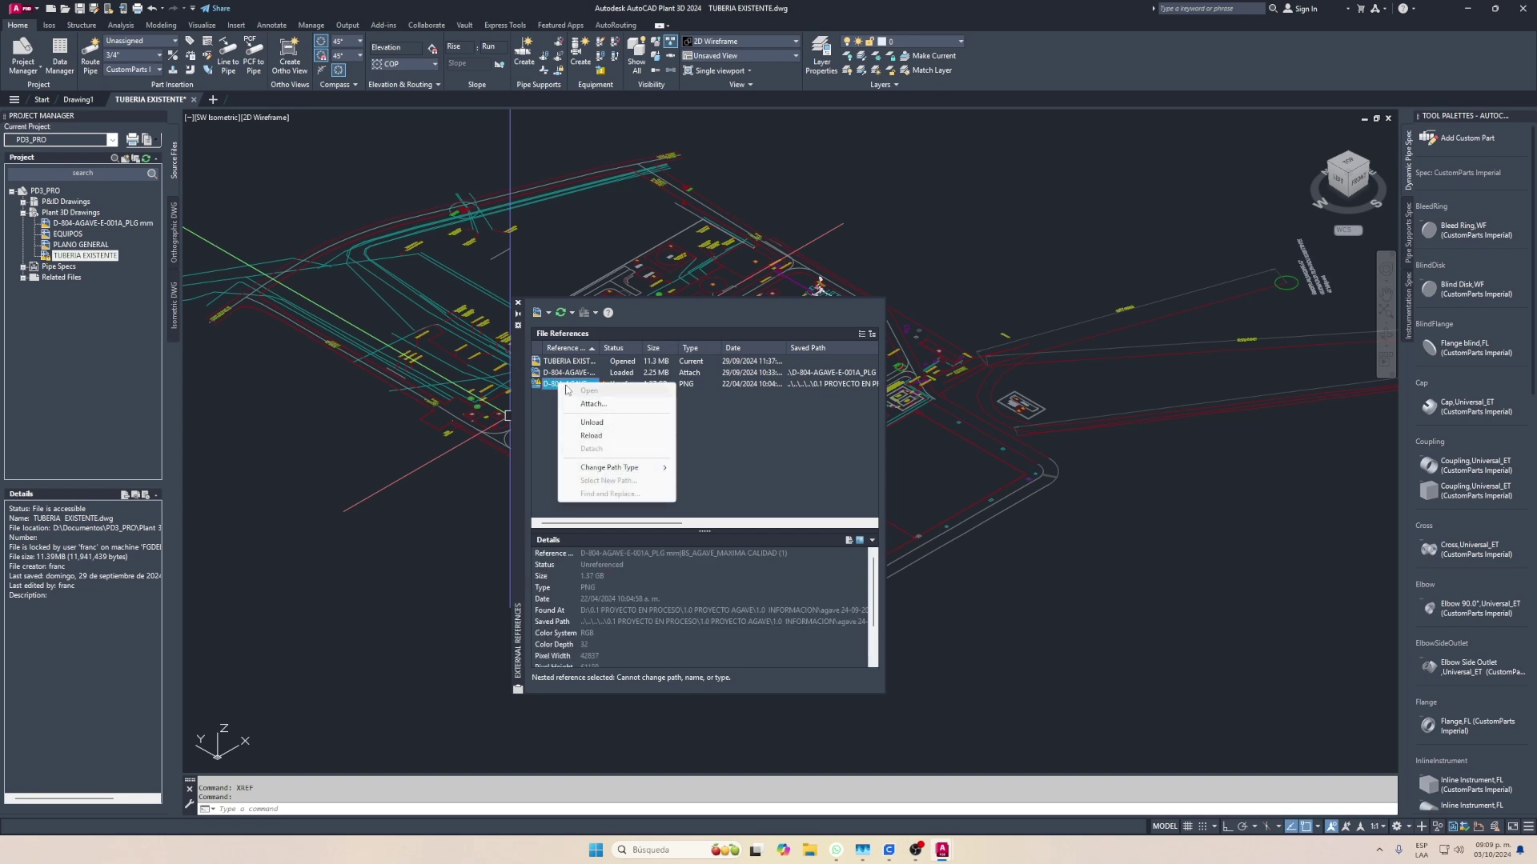
click(554, 374)
right_click(553, 378)
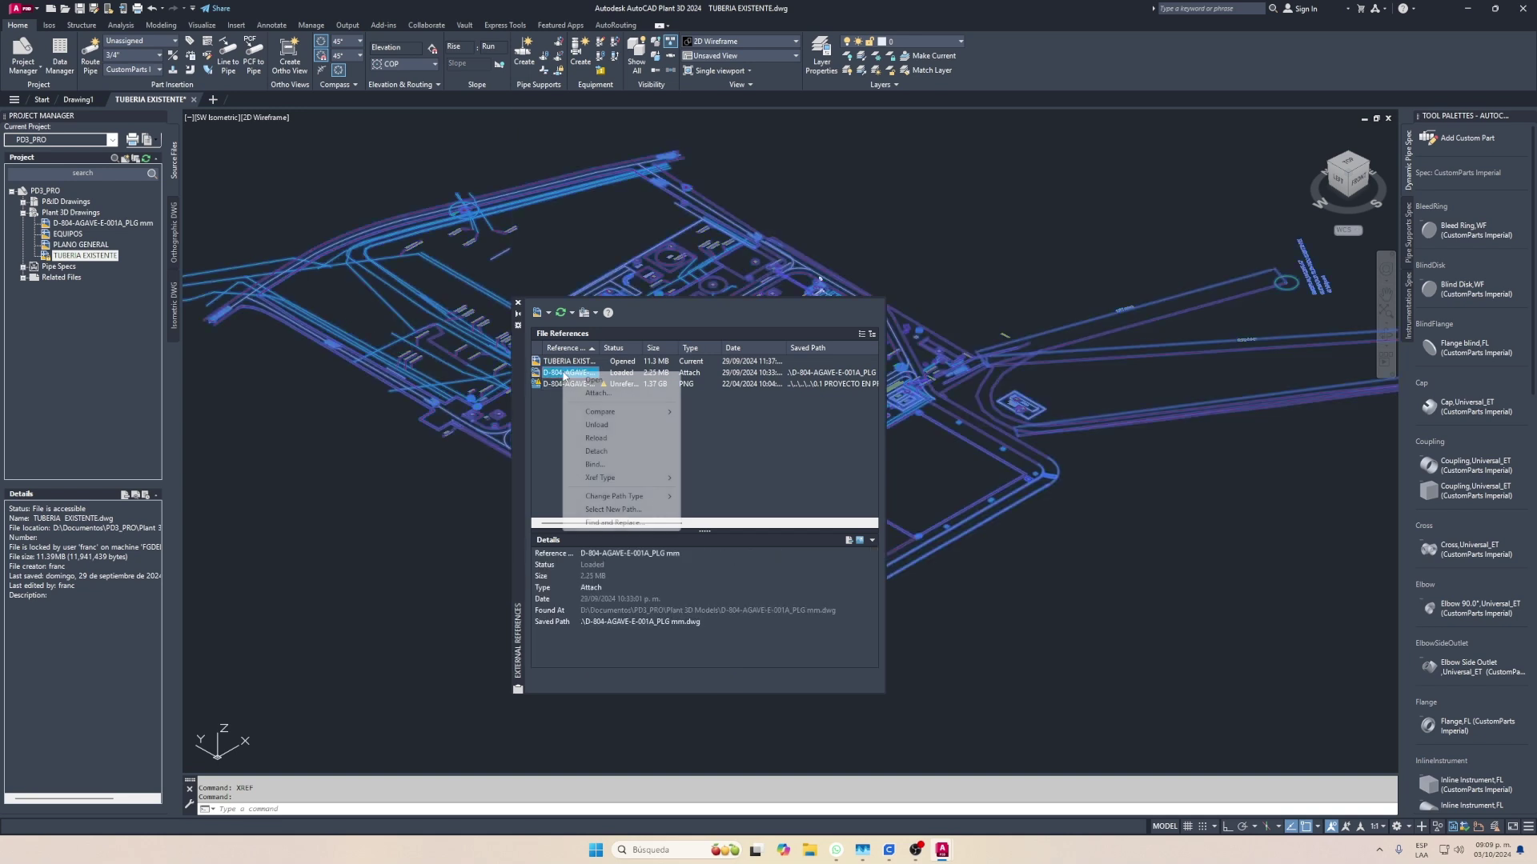
click(608, 458)
click(518, 302)
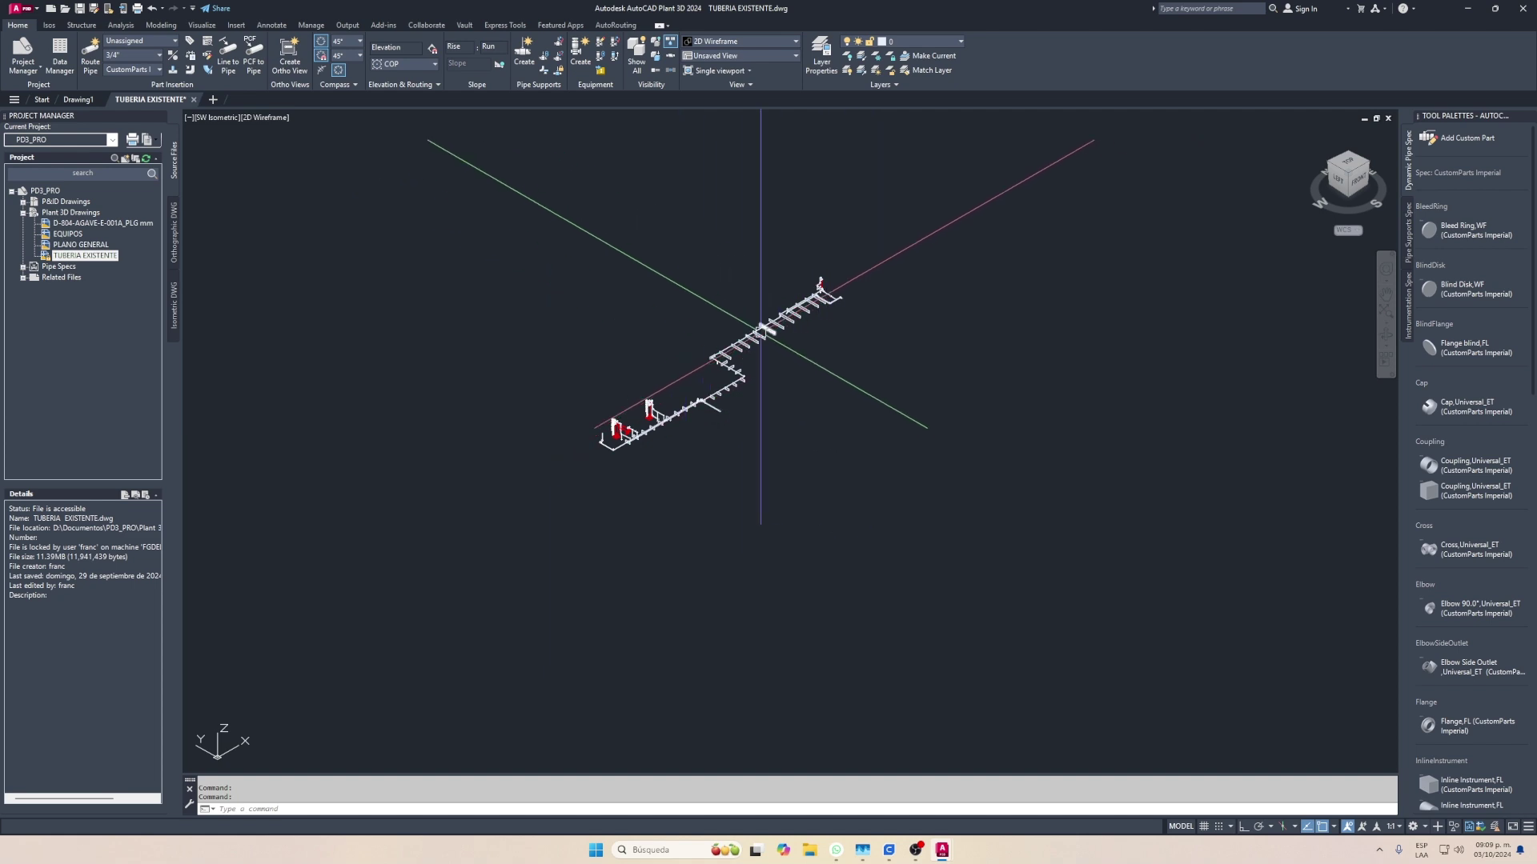
Center the piping in view and create the new ortho drawing VISTA EN PLANTA.dwg
scroll(756, 324, up, 2)
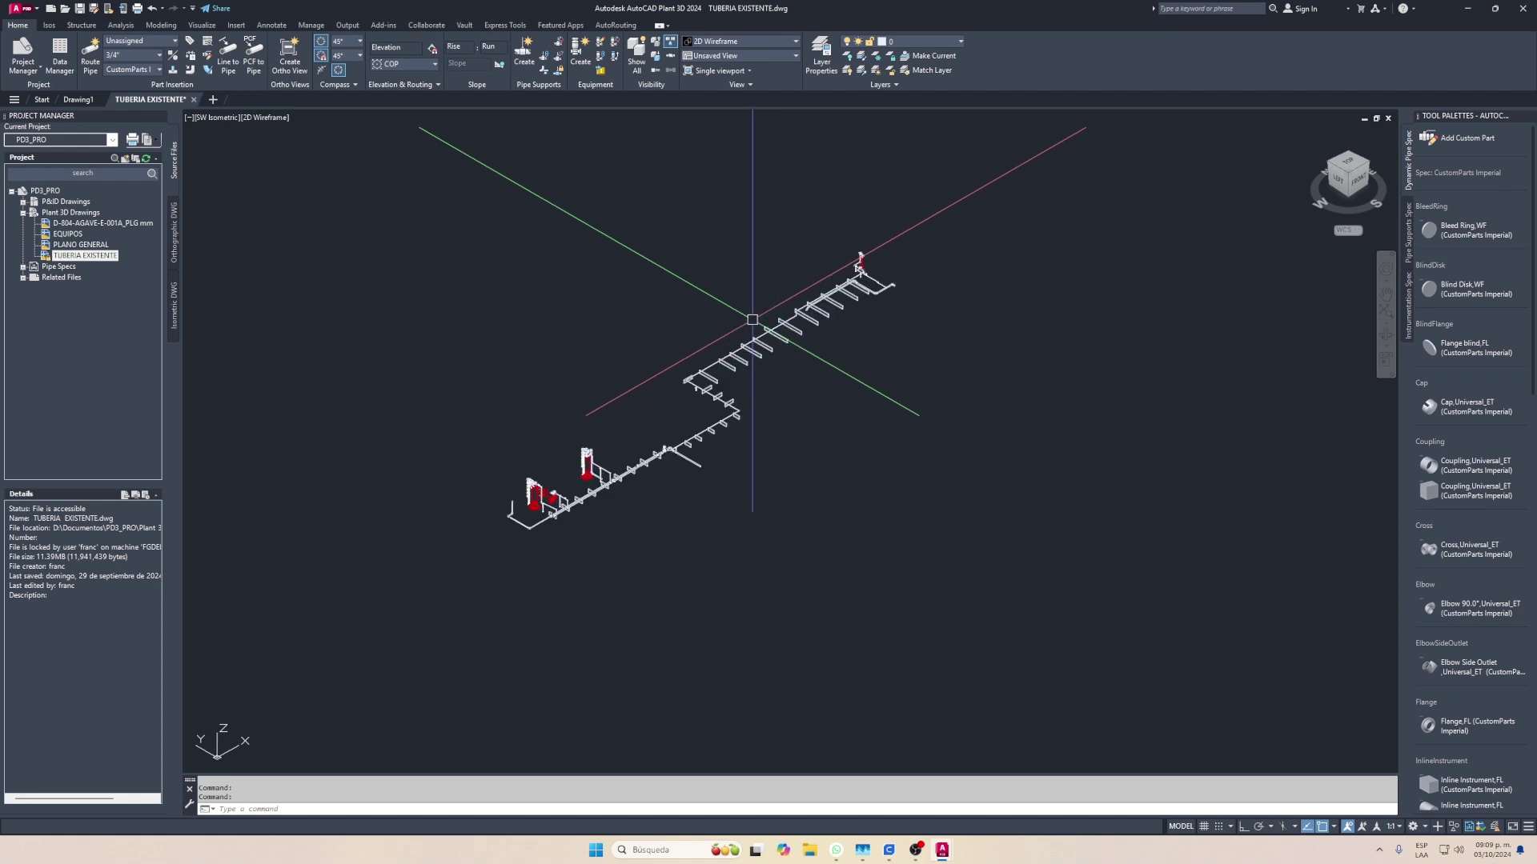
scroll(752, 319, up, 2)
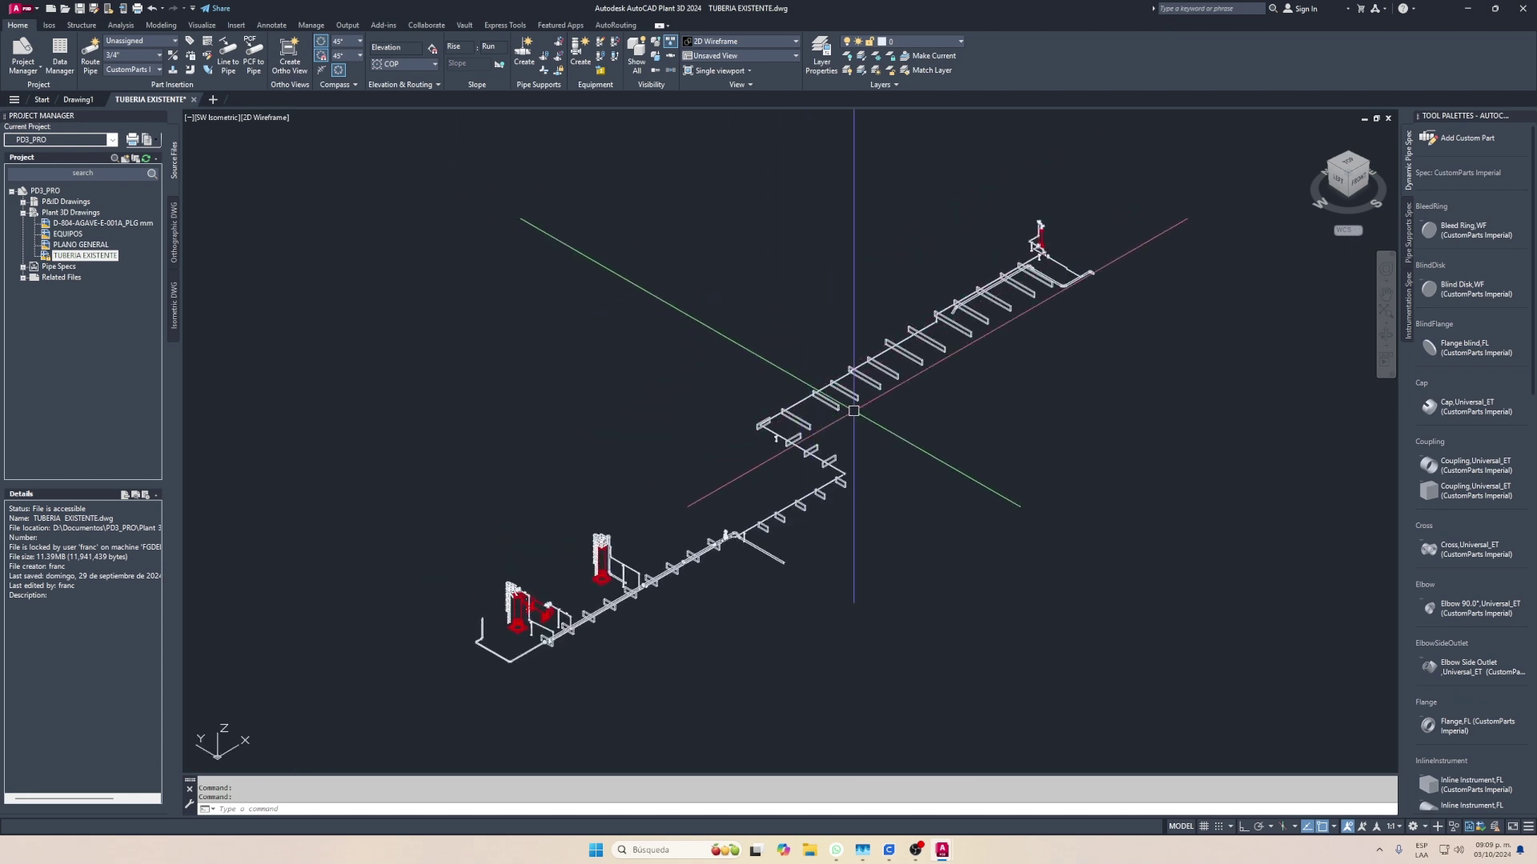
middle_drag(662, 539, 767, 468)
key(Escape)
key(Escape)
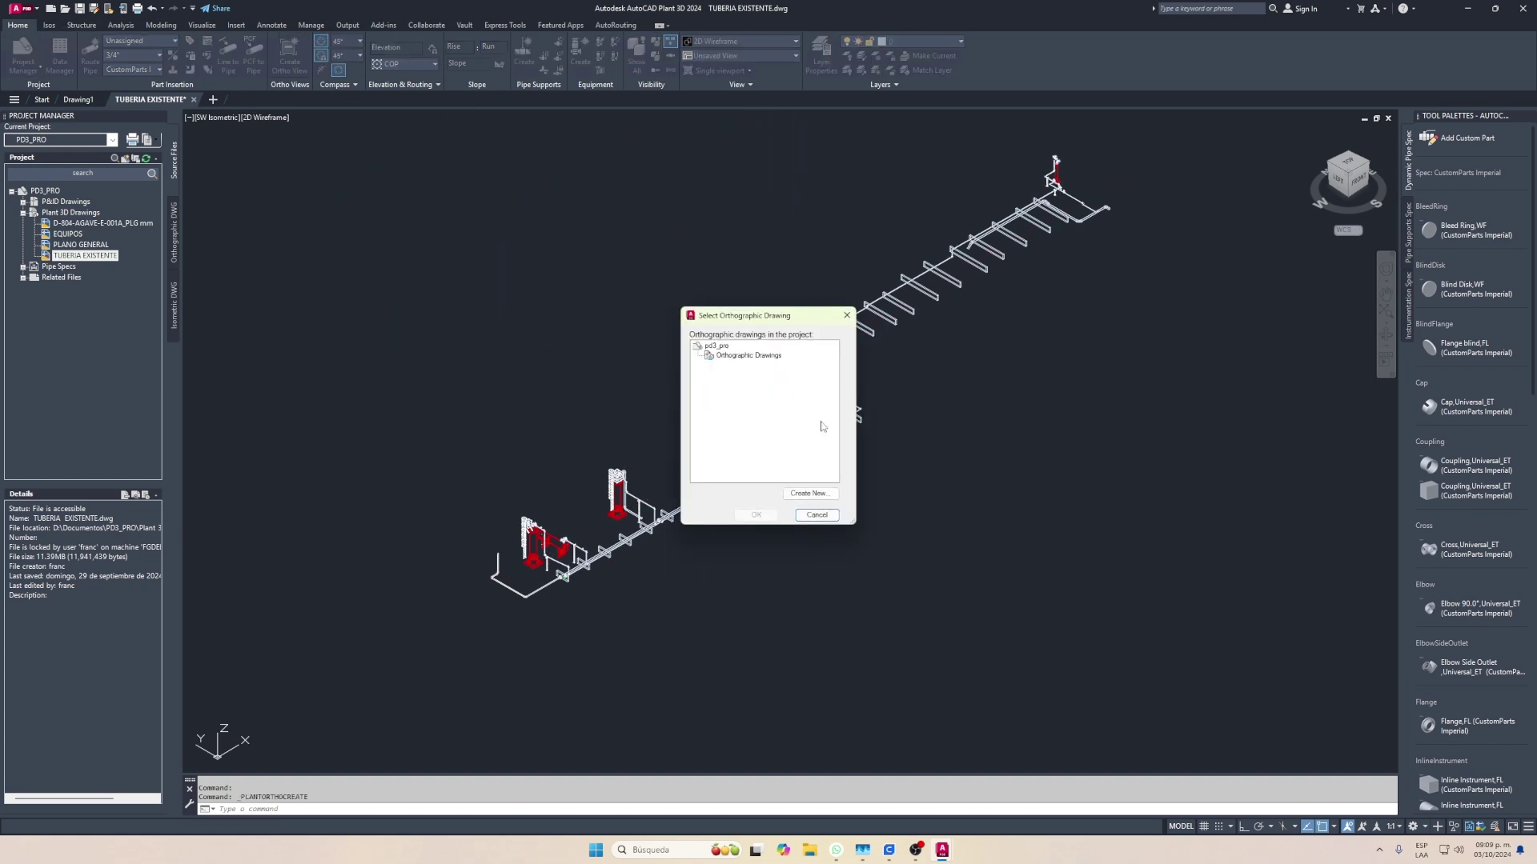
click(807, 497)
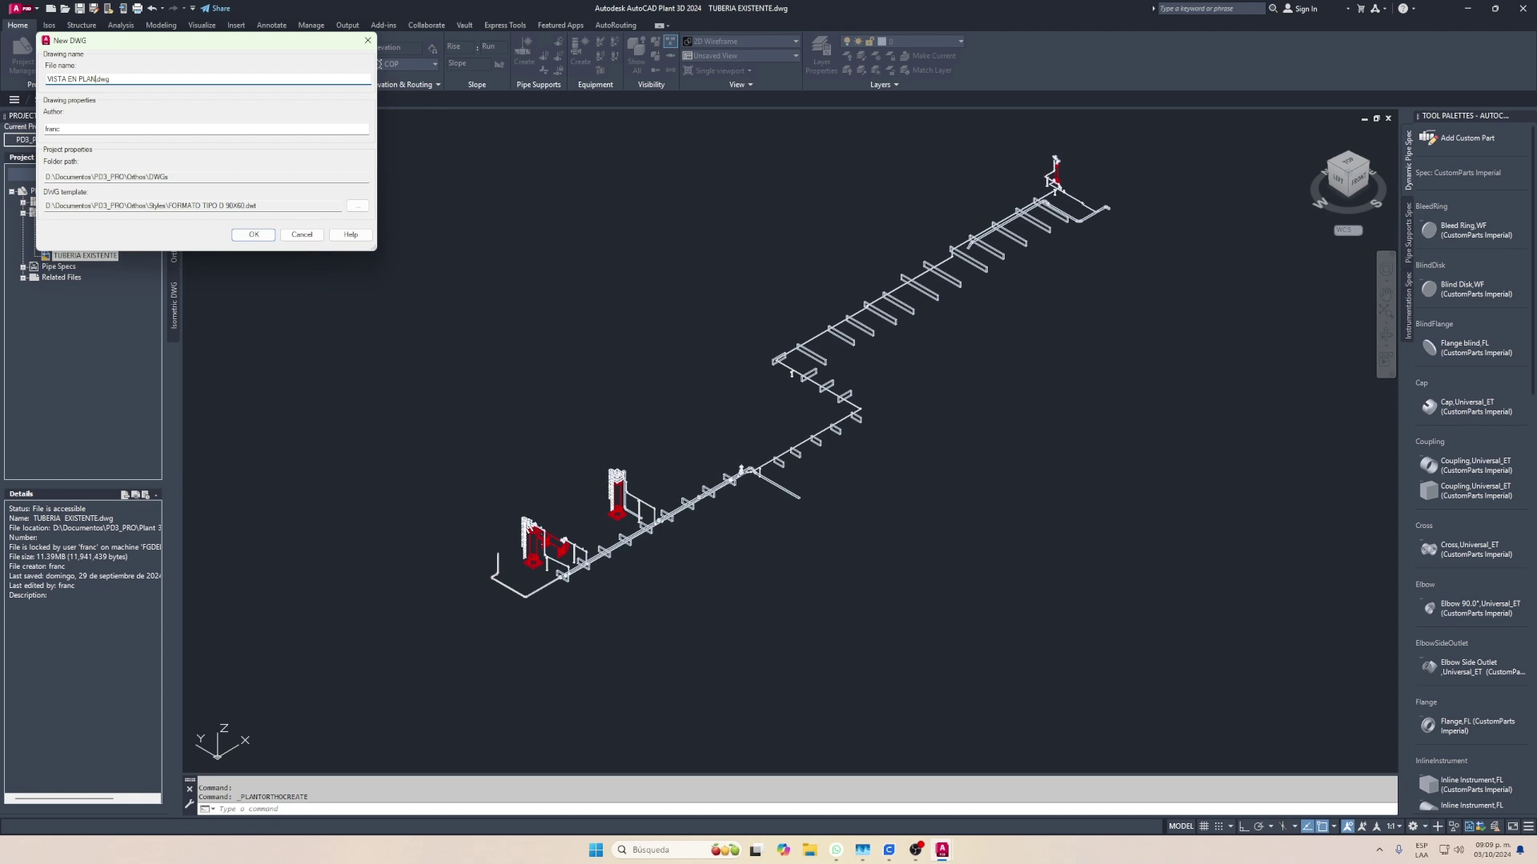
text(A)
click(260, 235)
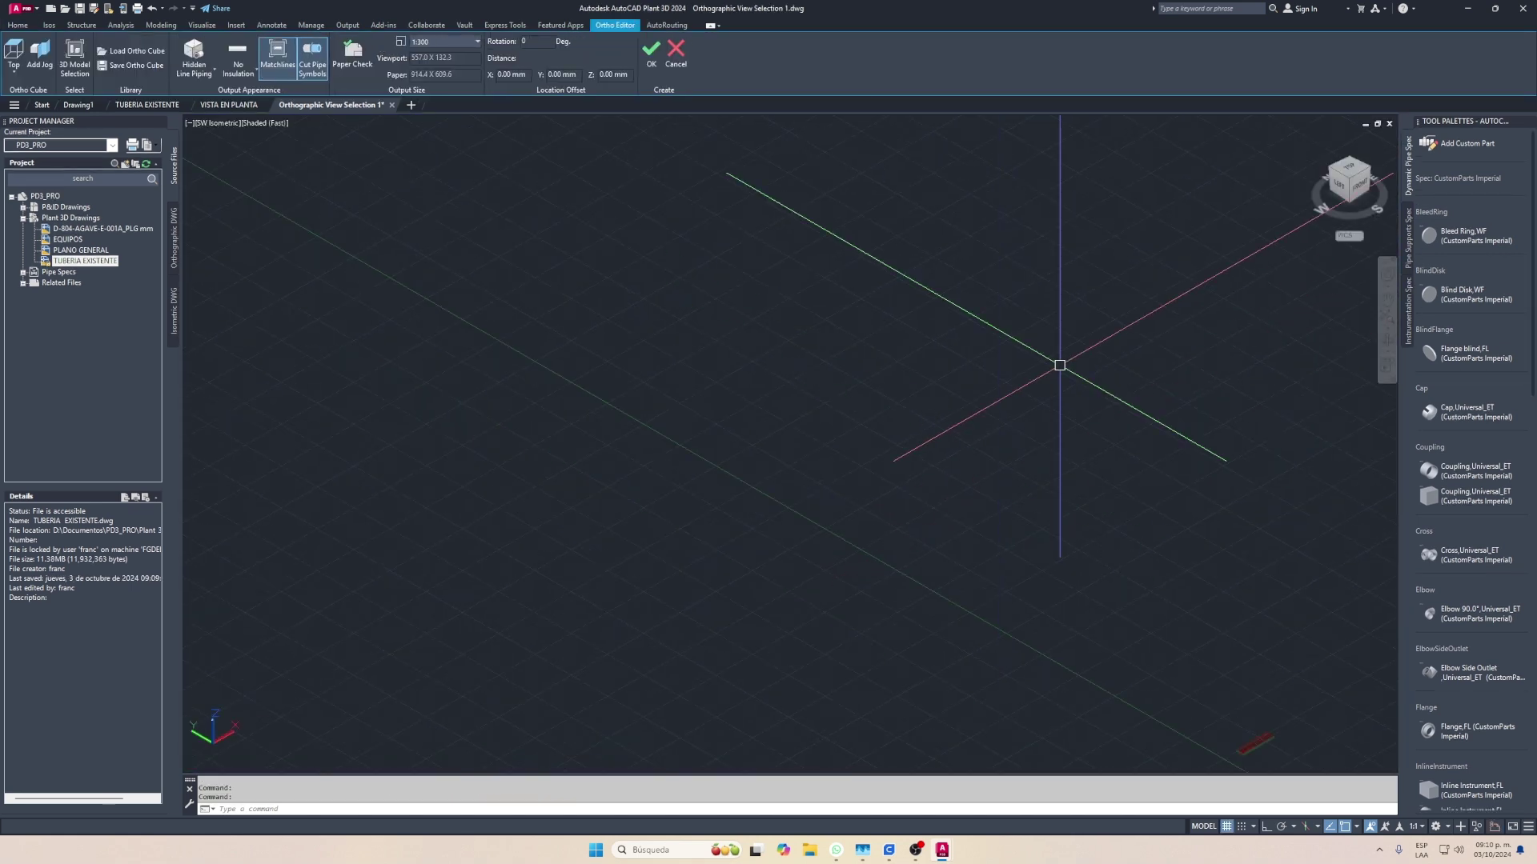
Switch to Top view and pull the ortho box's right edge in to the equipment
drag(1351, 178, 1354, 179)
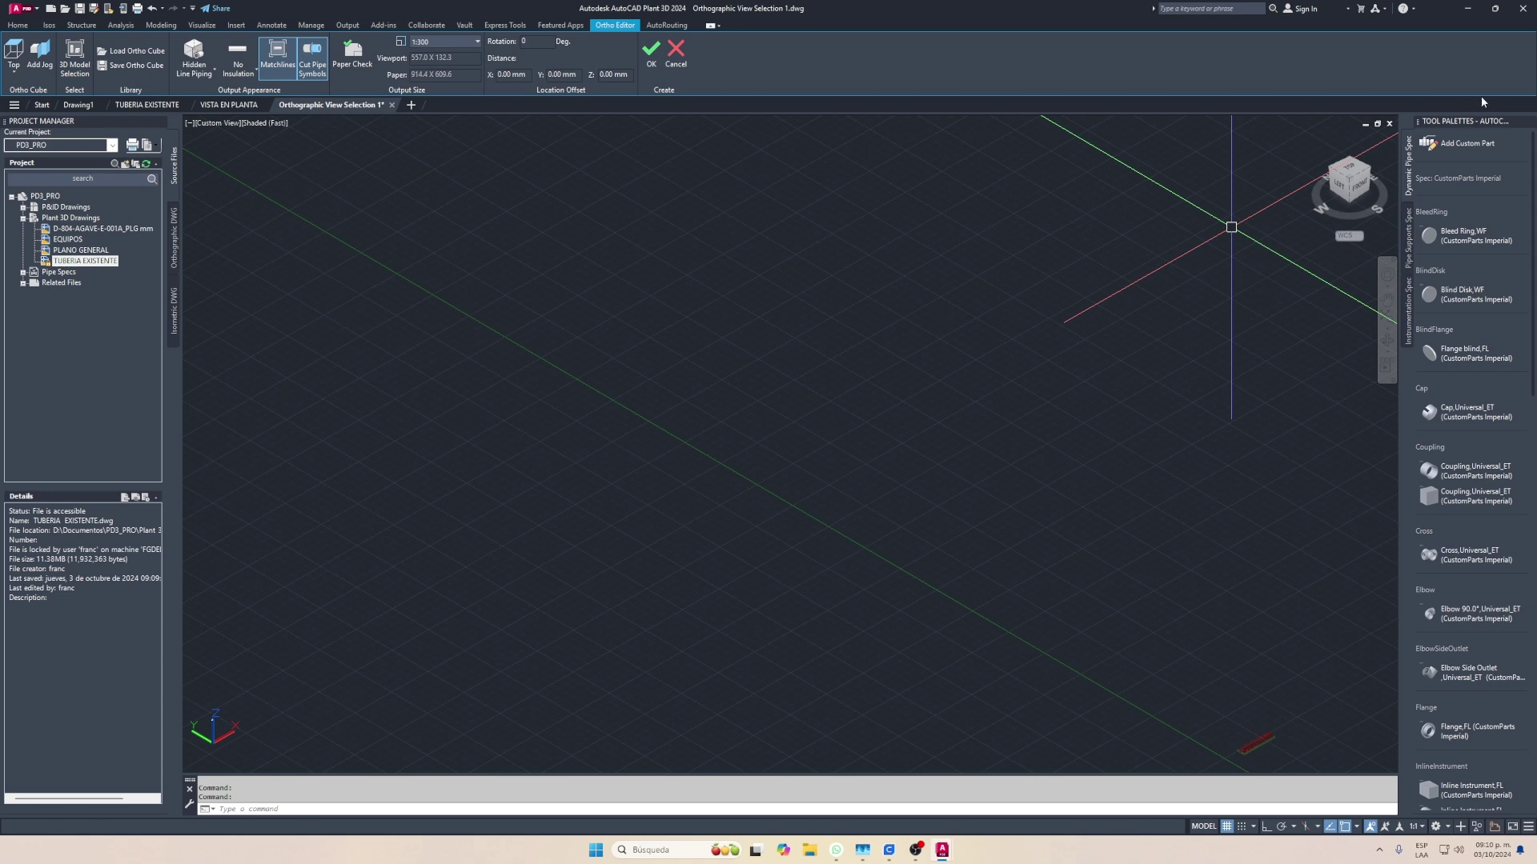
click(1348, 168)
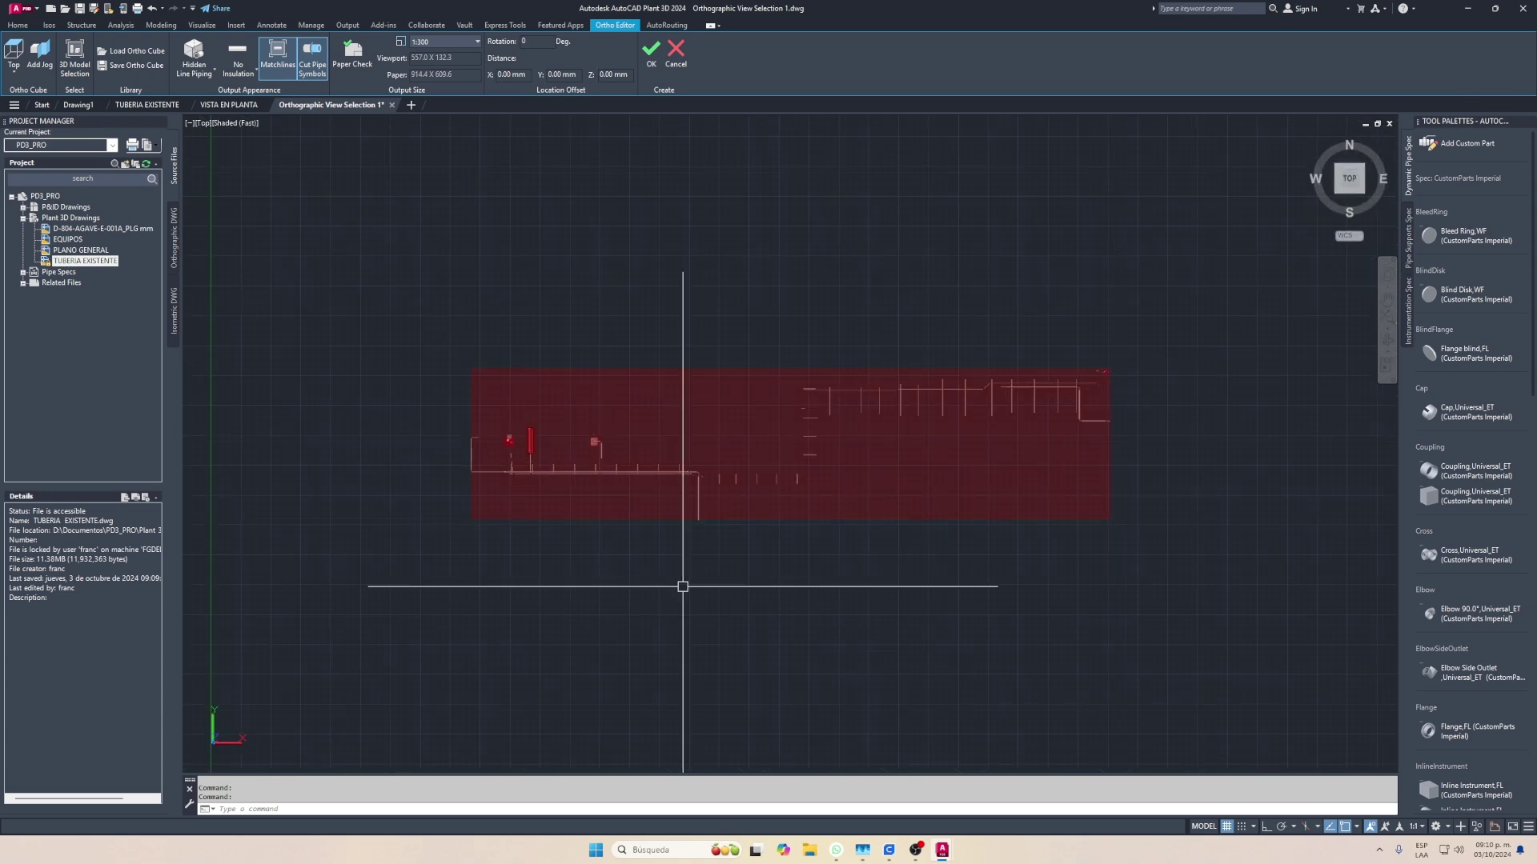
scroll(669, 532, up, 2)
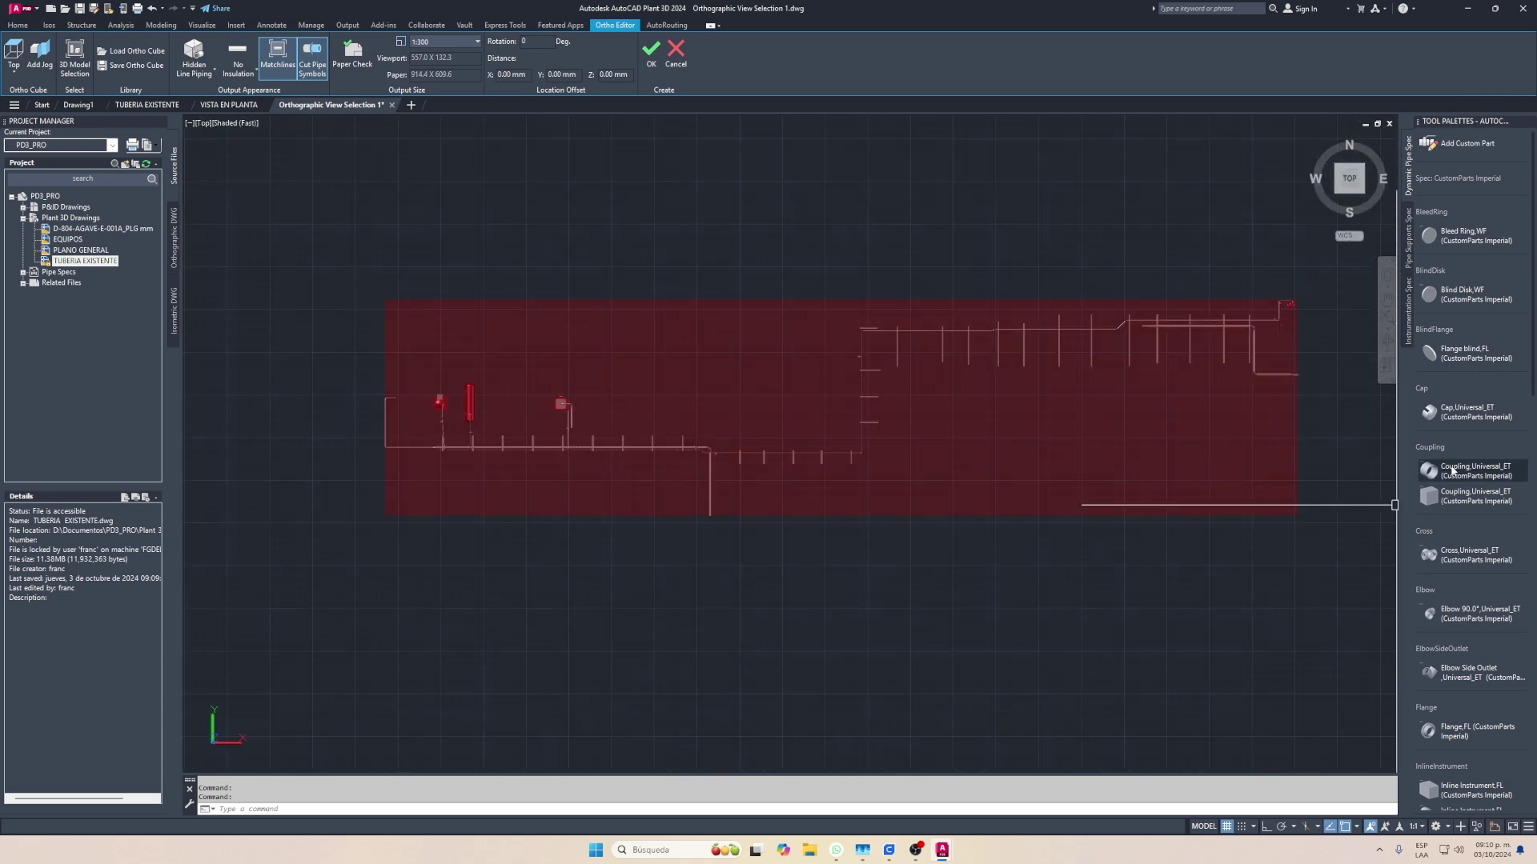
click(1293, 448)
click(1298, 407)
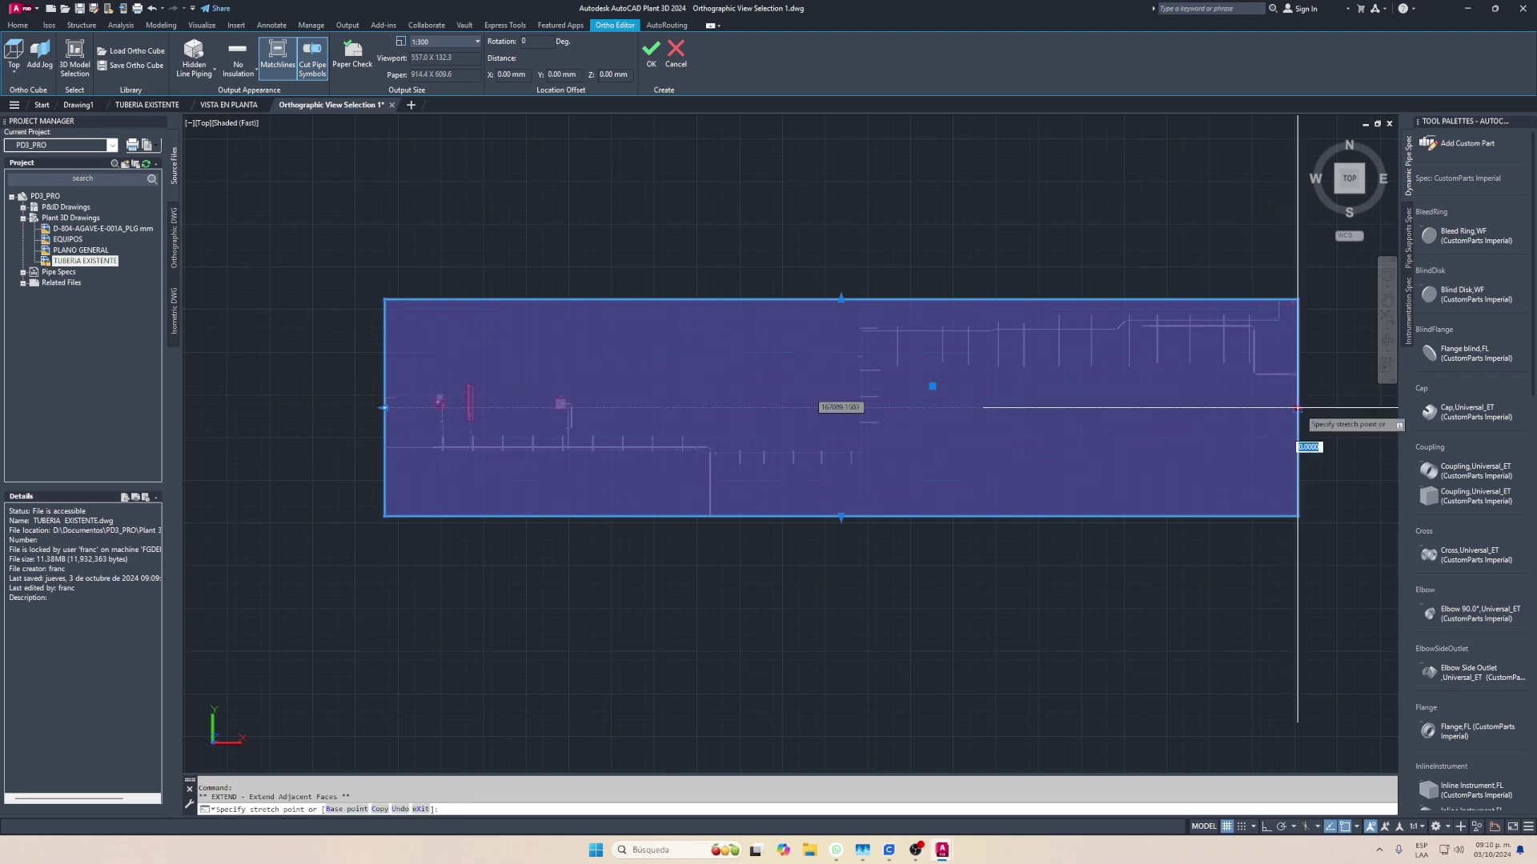
click(593, 428)
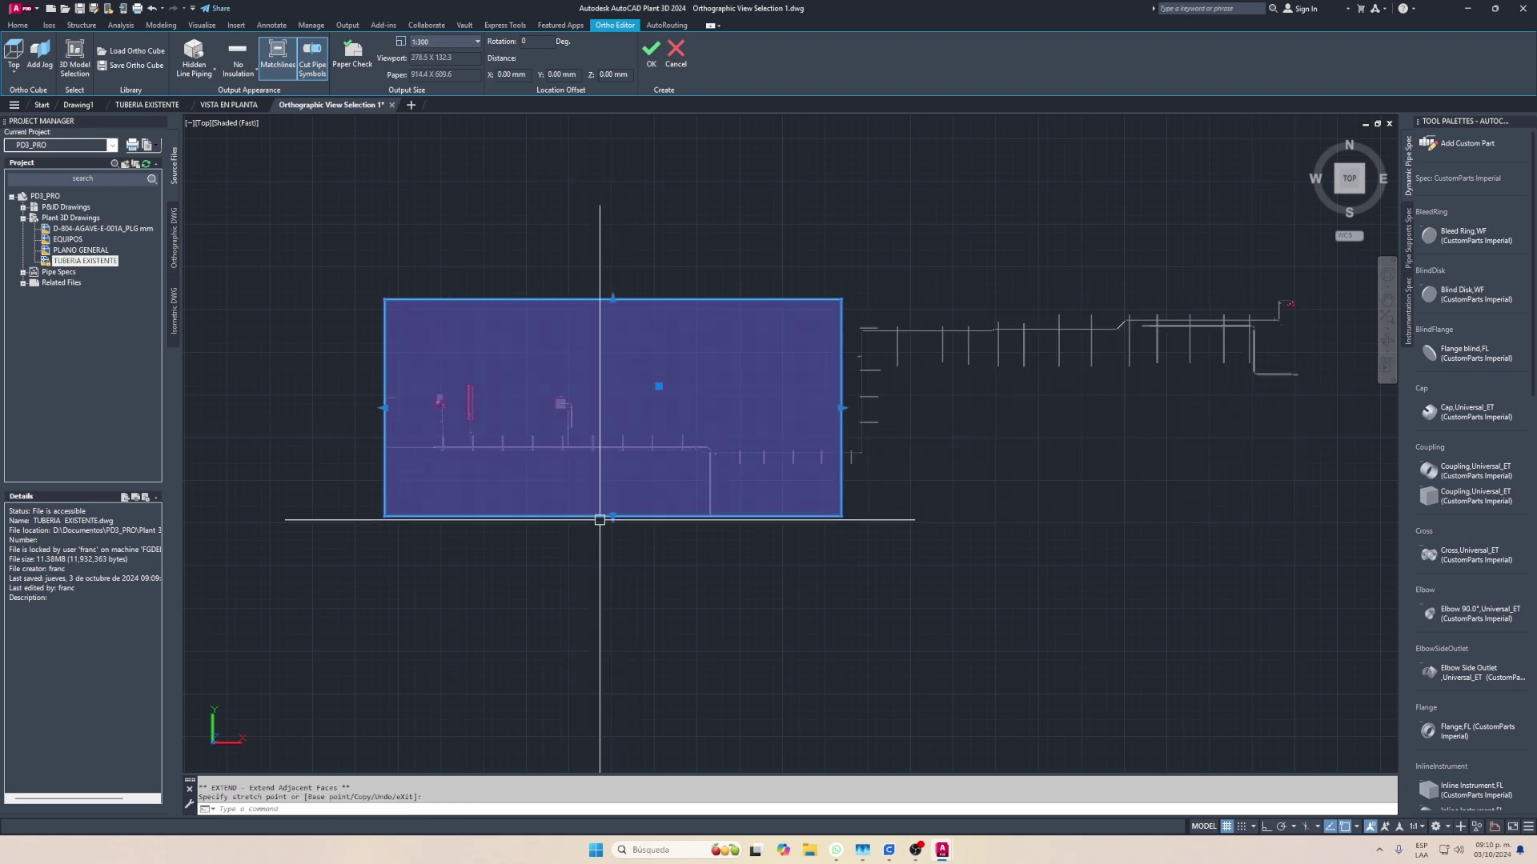
click(841, 408)
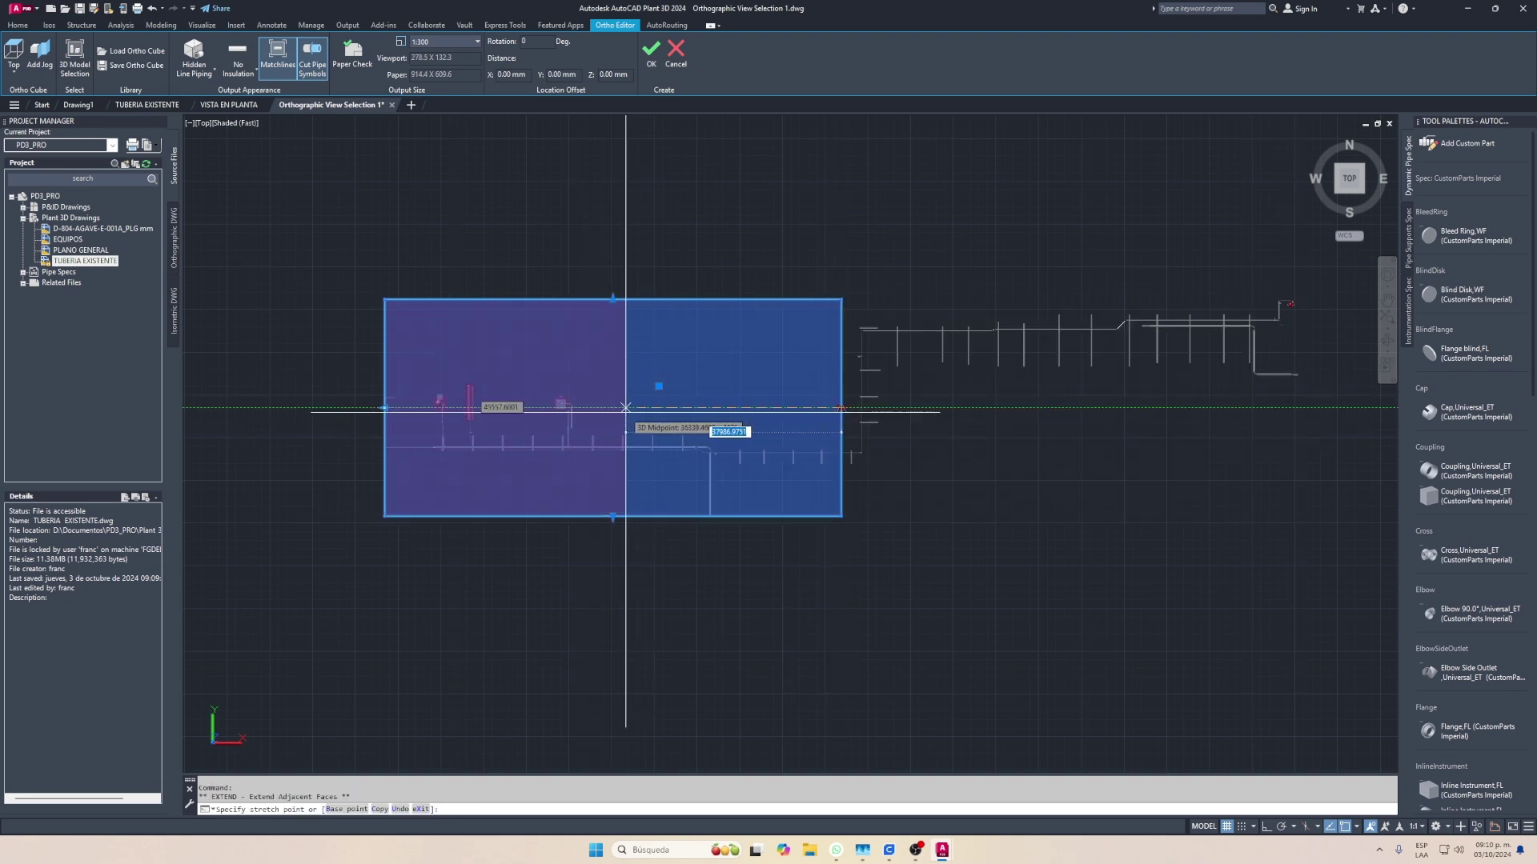
click(613, 407)
Extend the box's bottom edge downward and set its top edge just above the equipment
click(499, 516)
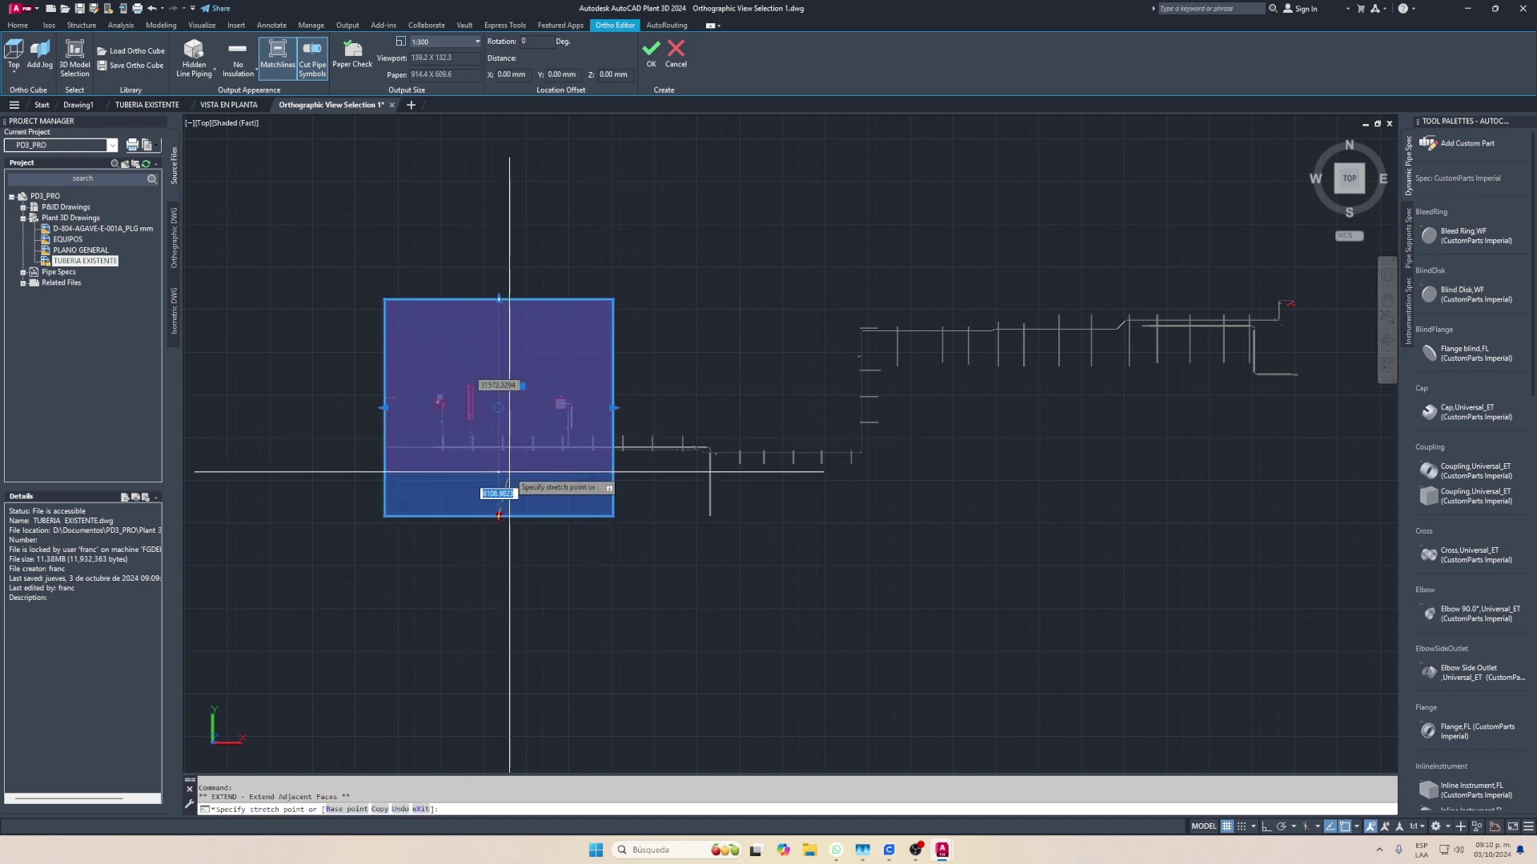
scroll(483, 298, up, 3)
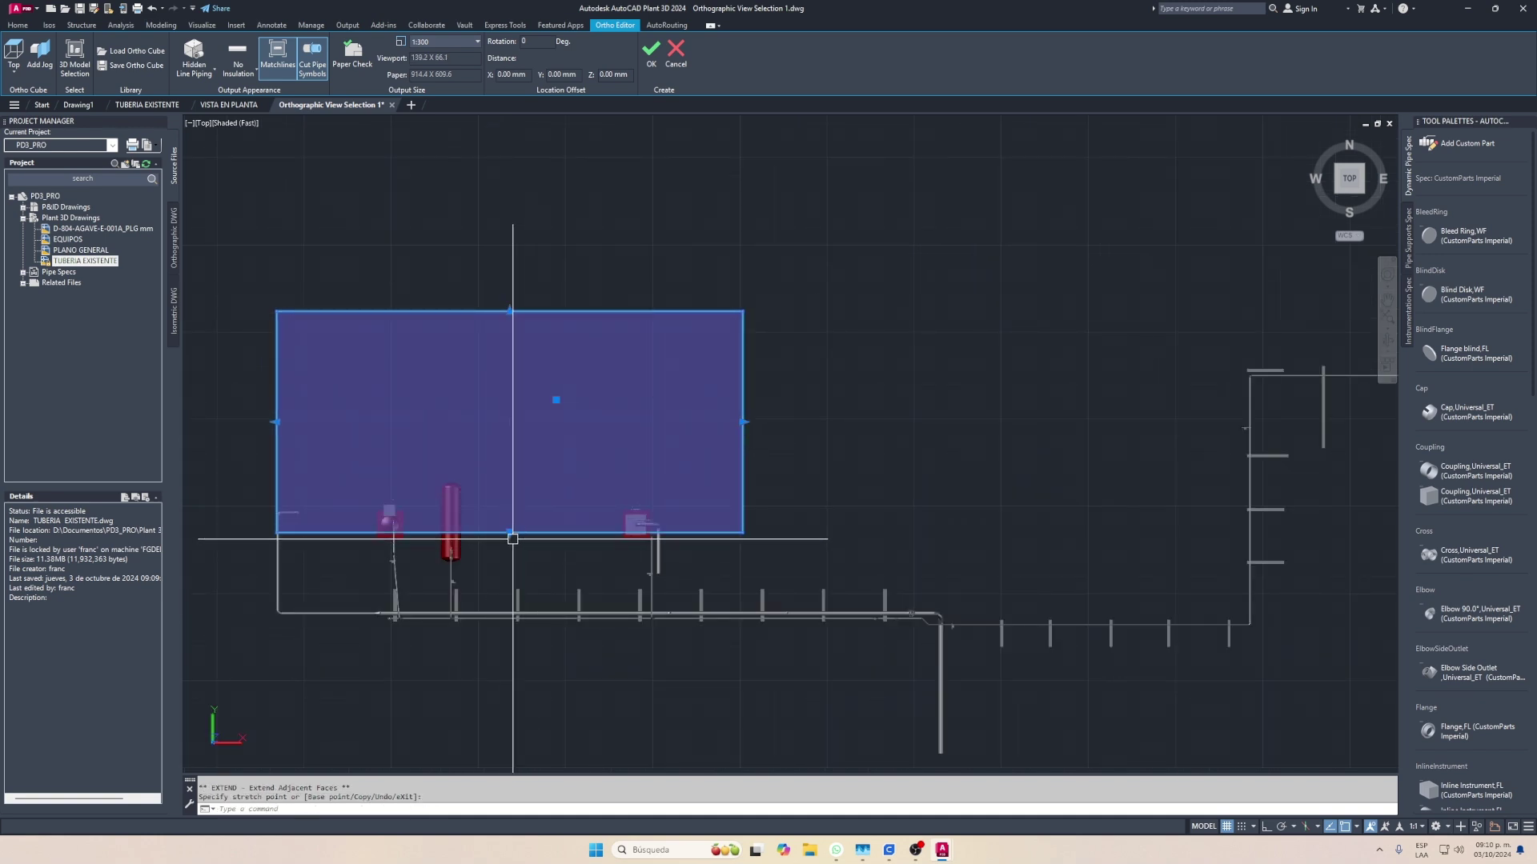
click(509, 667)
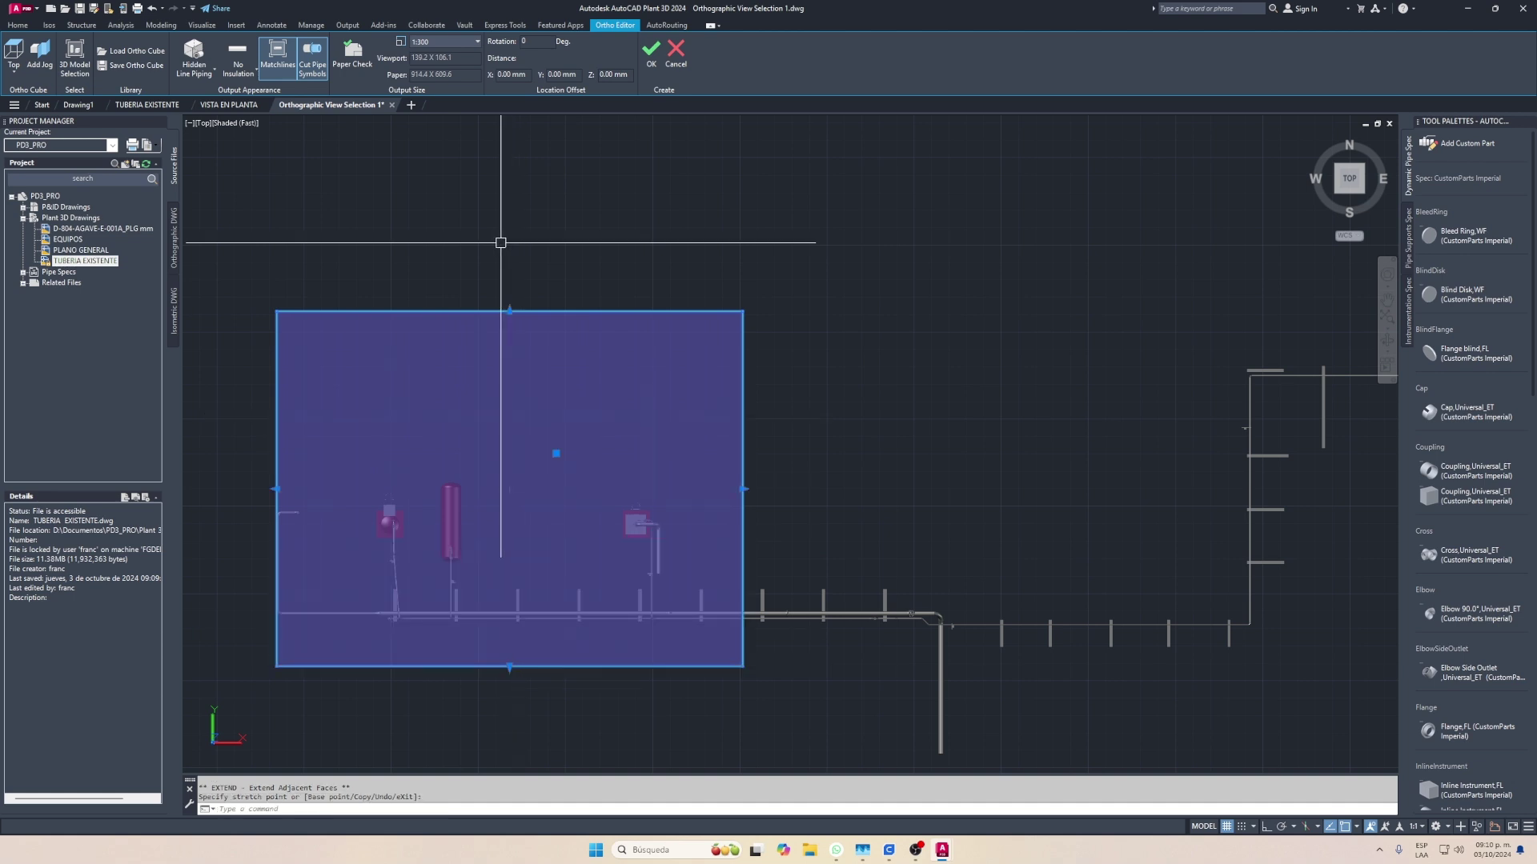
click(510, 311)
click(484, 488)
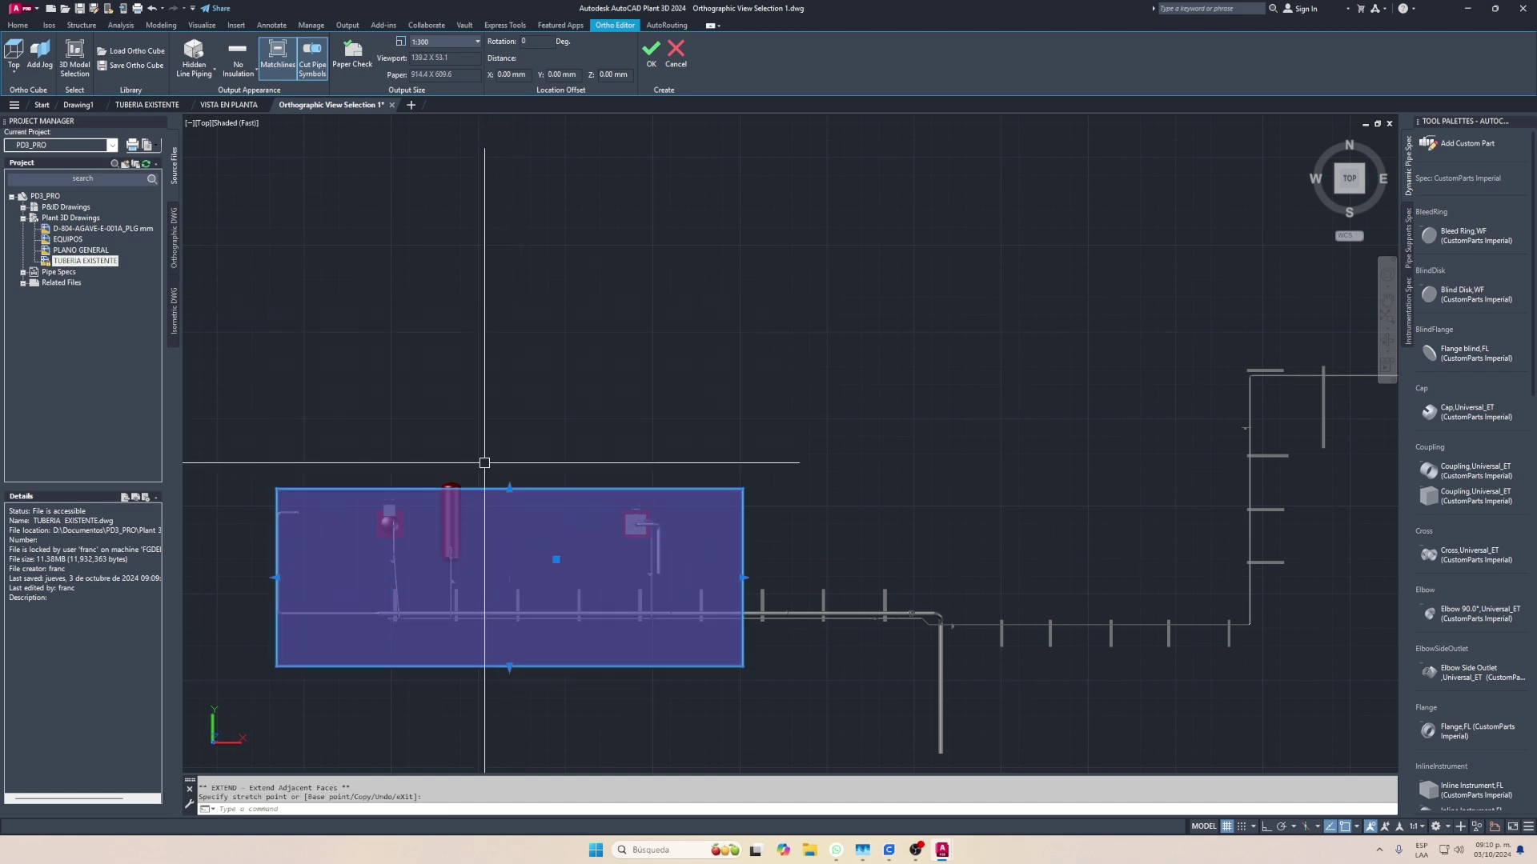
click(510, 487)
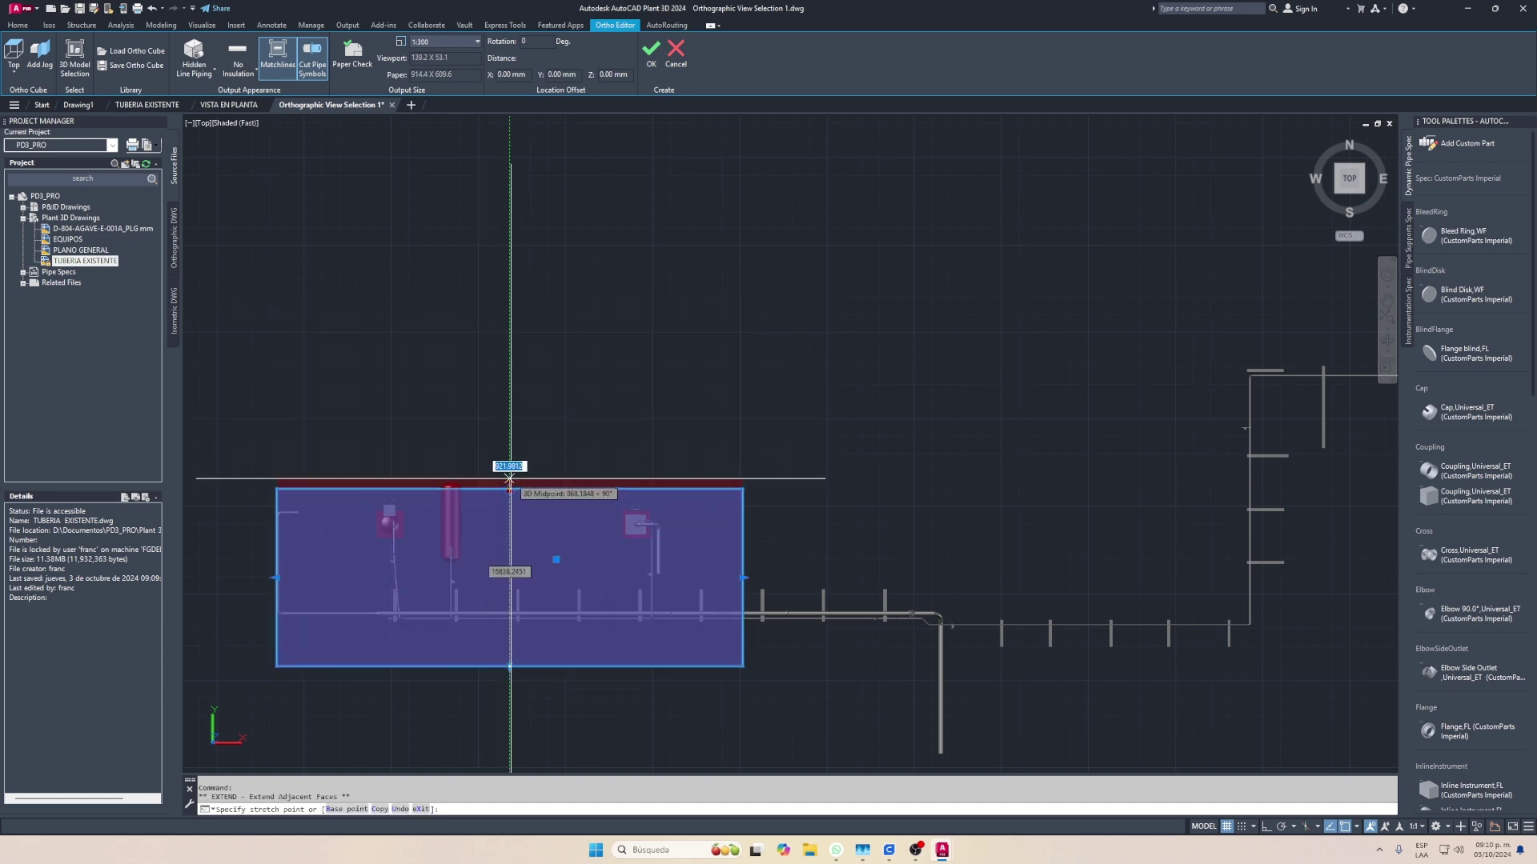
click(509, 480)
key(Escape)
Orbit and zoom out to see the whole ortho box and pipe run in 3D
shift+middle_drag(789, 449, 737, 446)
scroll(602, 338, up, 3)
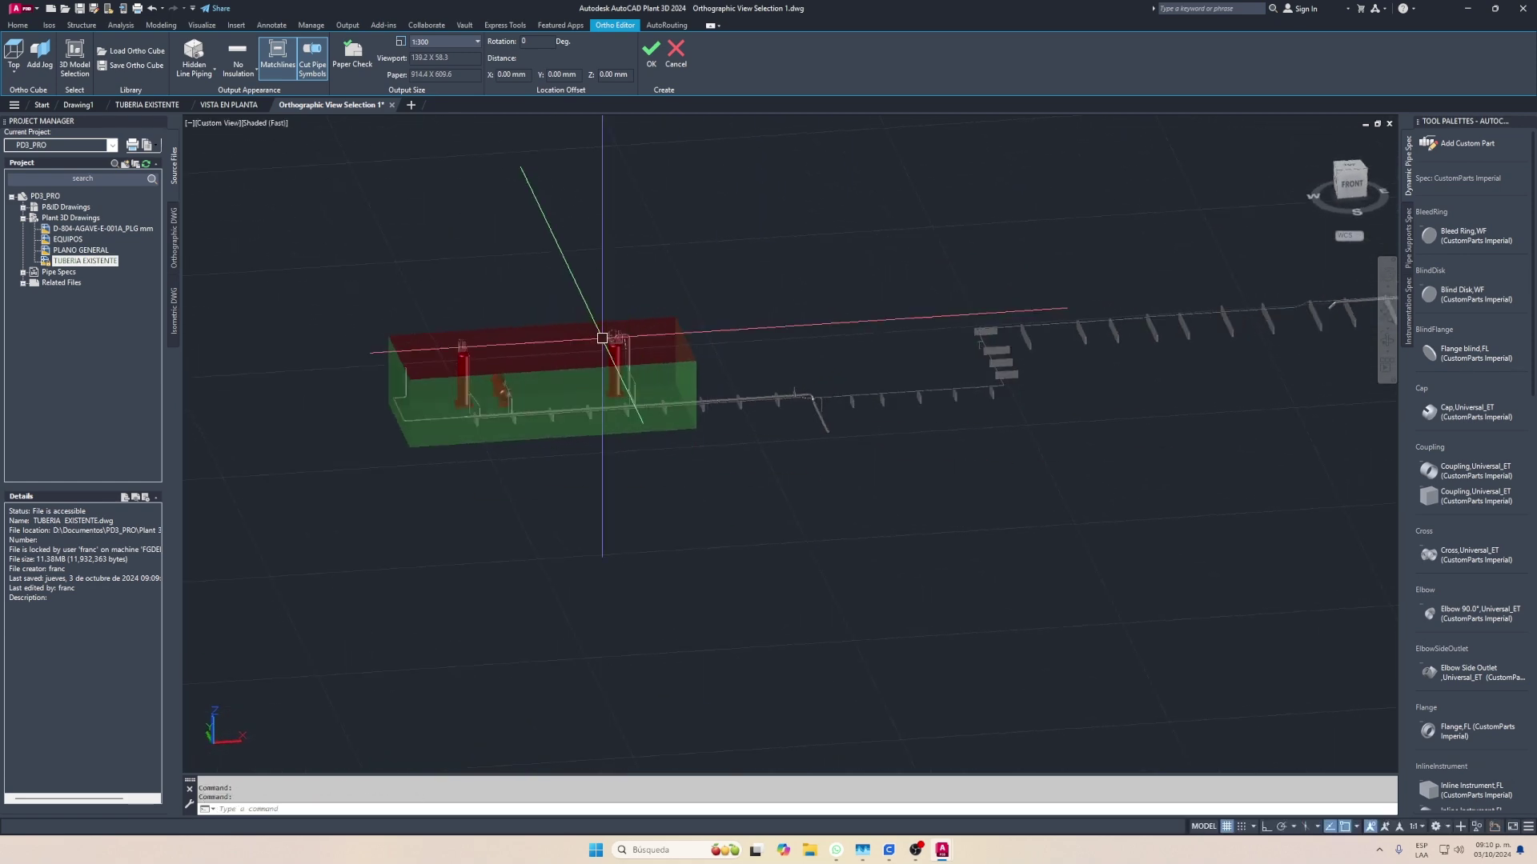
scroll(602, 337, up, 3)
mouse_move(602, 338)
shift+middle_down()
mouse_move(773, 517)
mouse_move(753, 480)
shift+middle_up()
scroll(756, 481, down, 5)
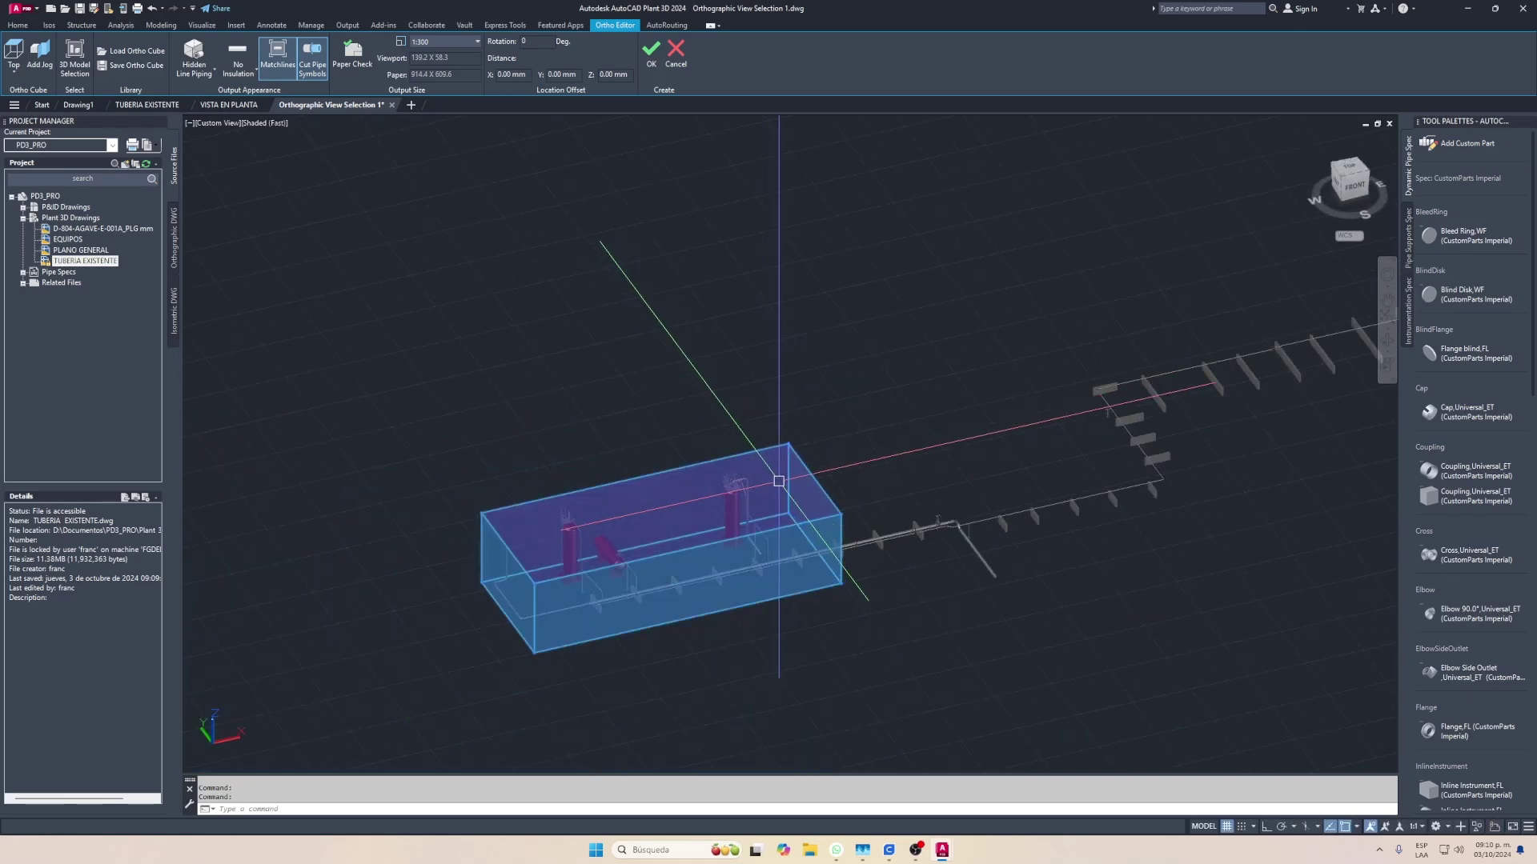
mouse_move(779, 481)
shift+middle_down()
mouse_move(745, 438)
mouse_move(737, 319)
shift+middle_up()
scroll(737, 320, up, 3)
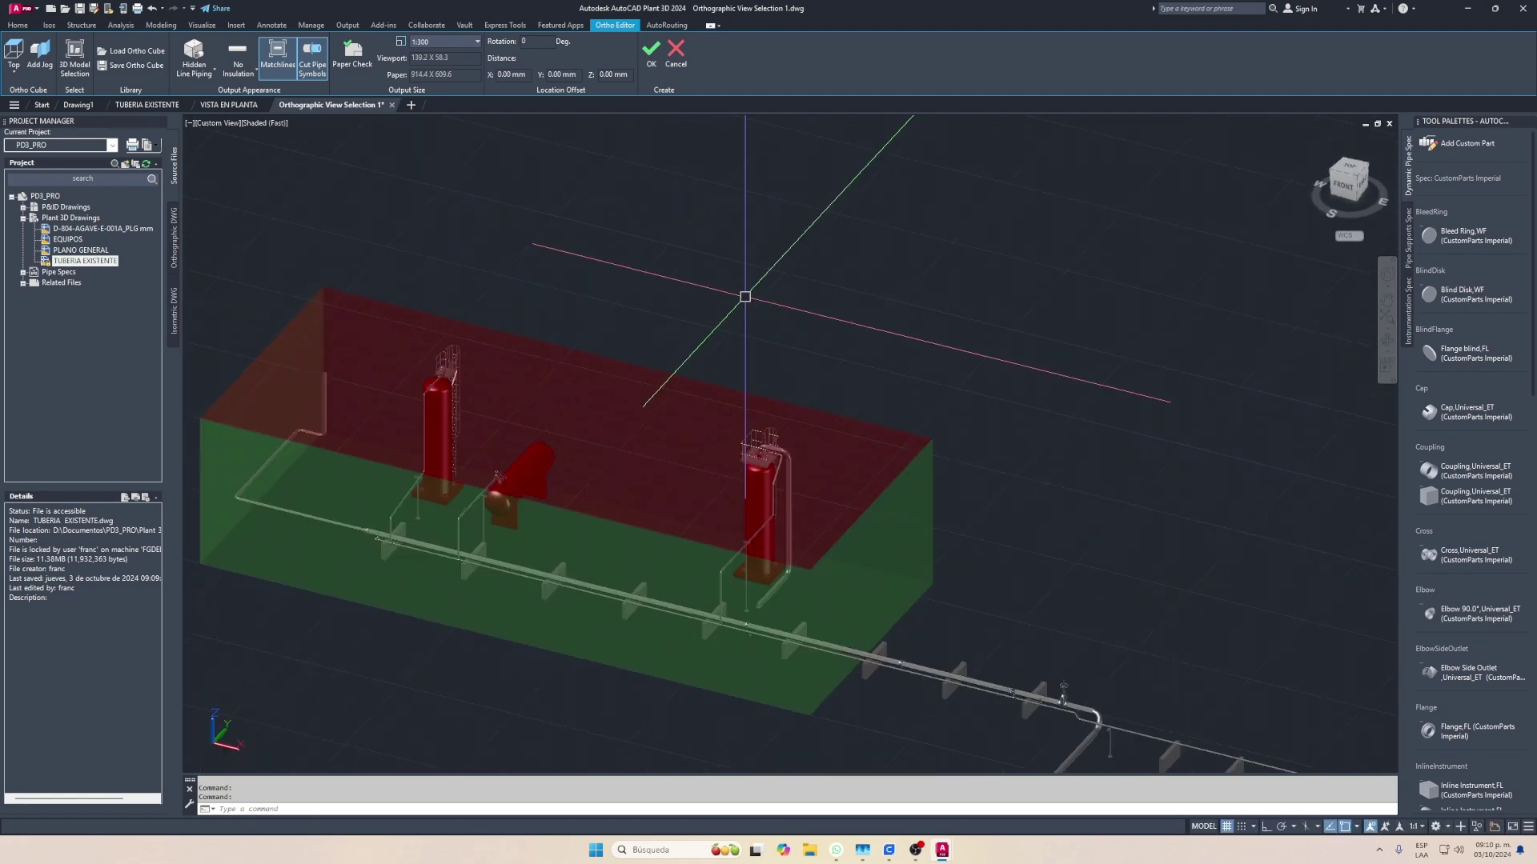
scroll(751, 366, down, 3)
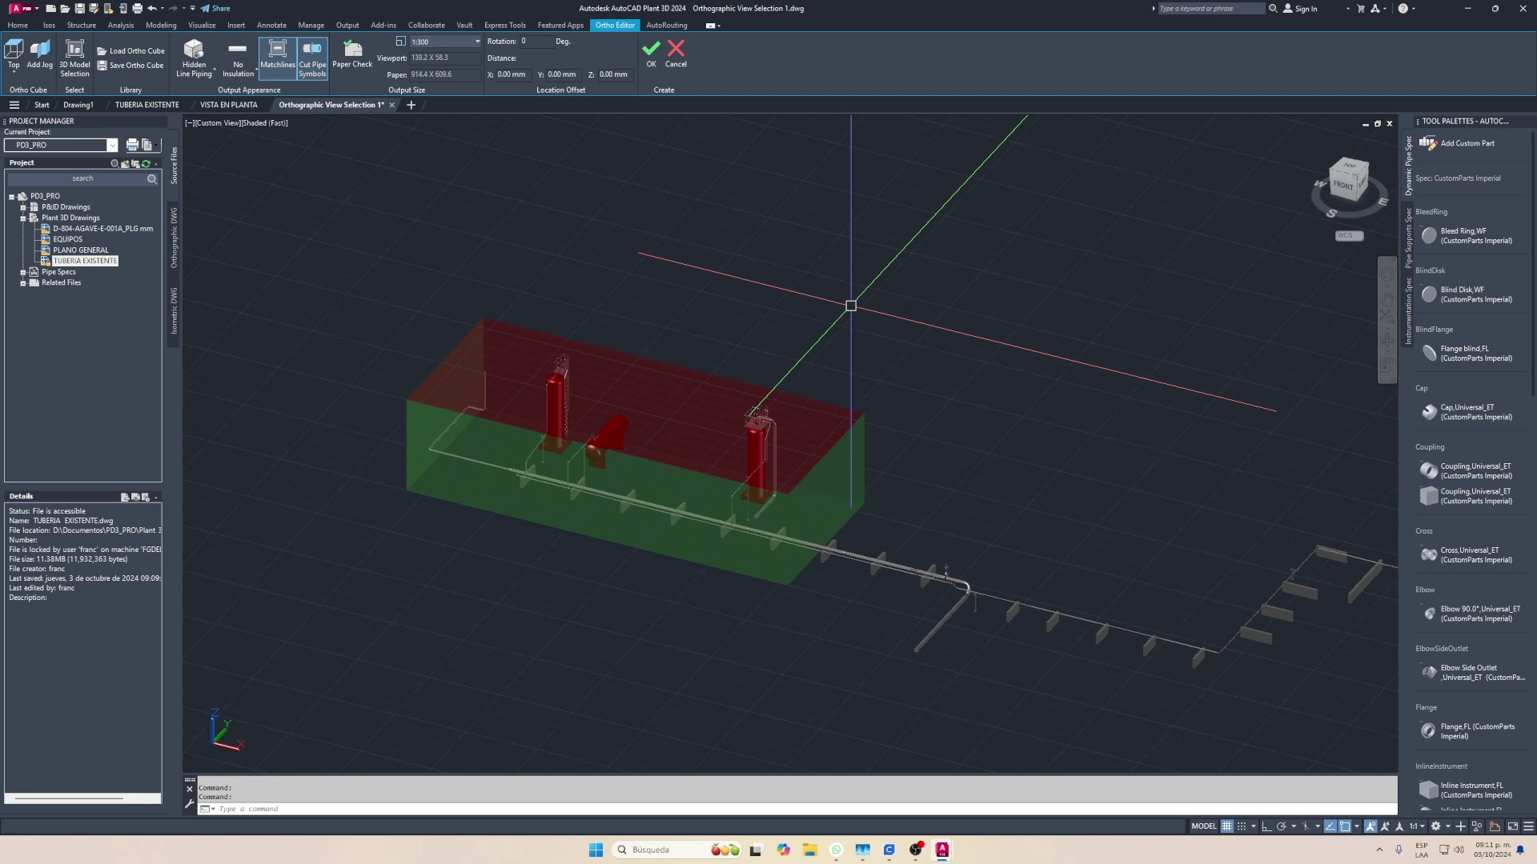
mouse_move(851, 306)
middle_down()
mouse_move(881, 470)
mouse_move(796, 436)
middle_up()
scroll(727, 405, down, 2)
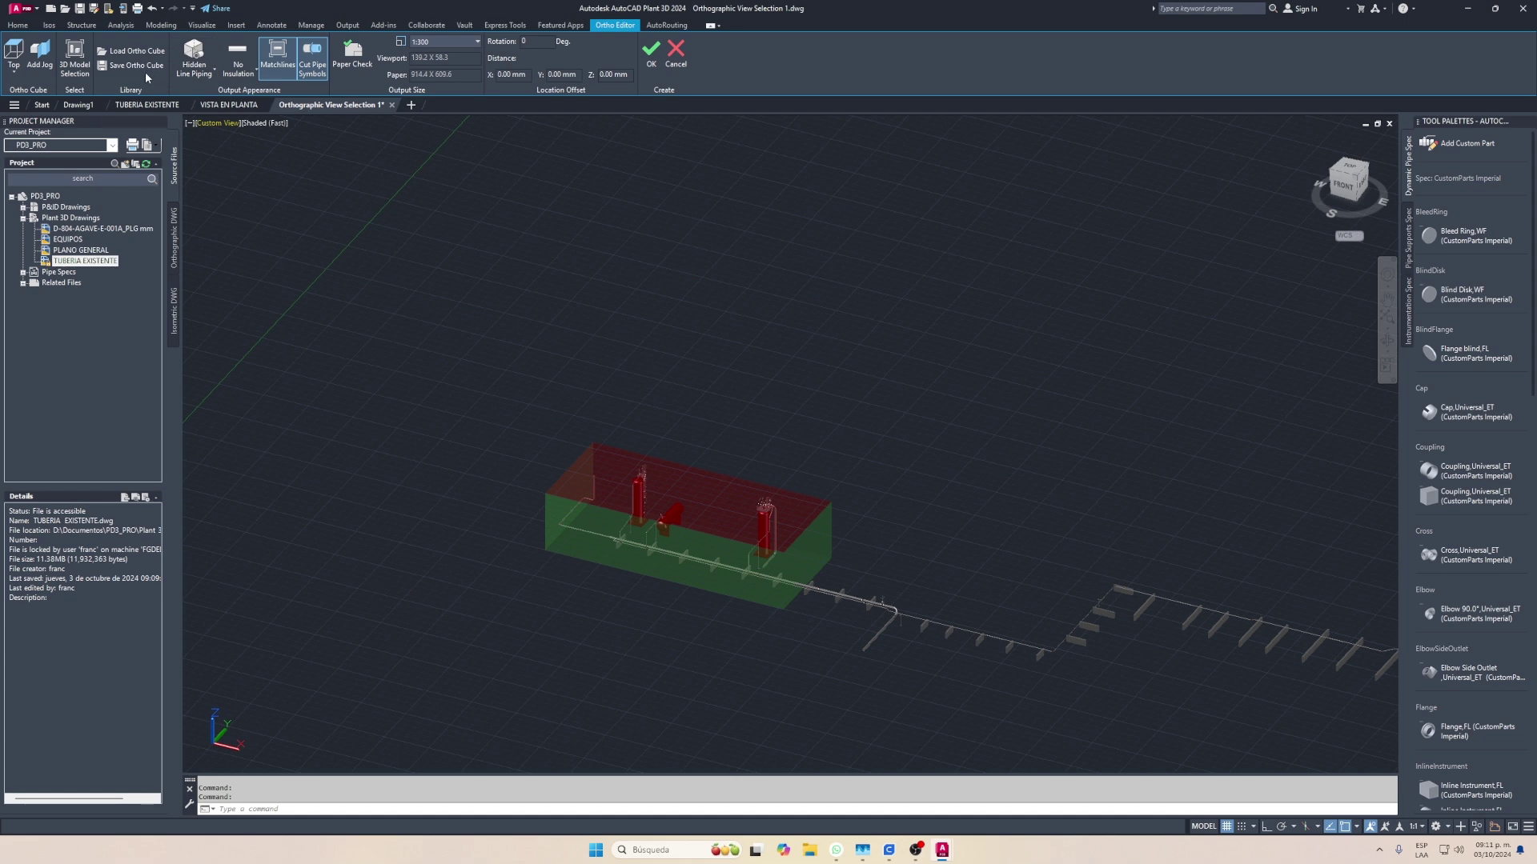
Set the plan ortho view's output appearance to No Hidden Lines and generate it on the sheet
click(195, 69)
click(212, 96)
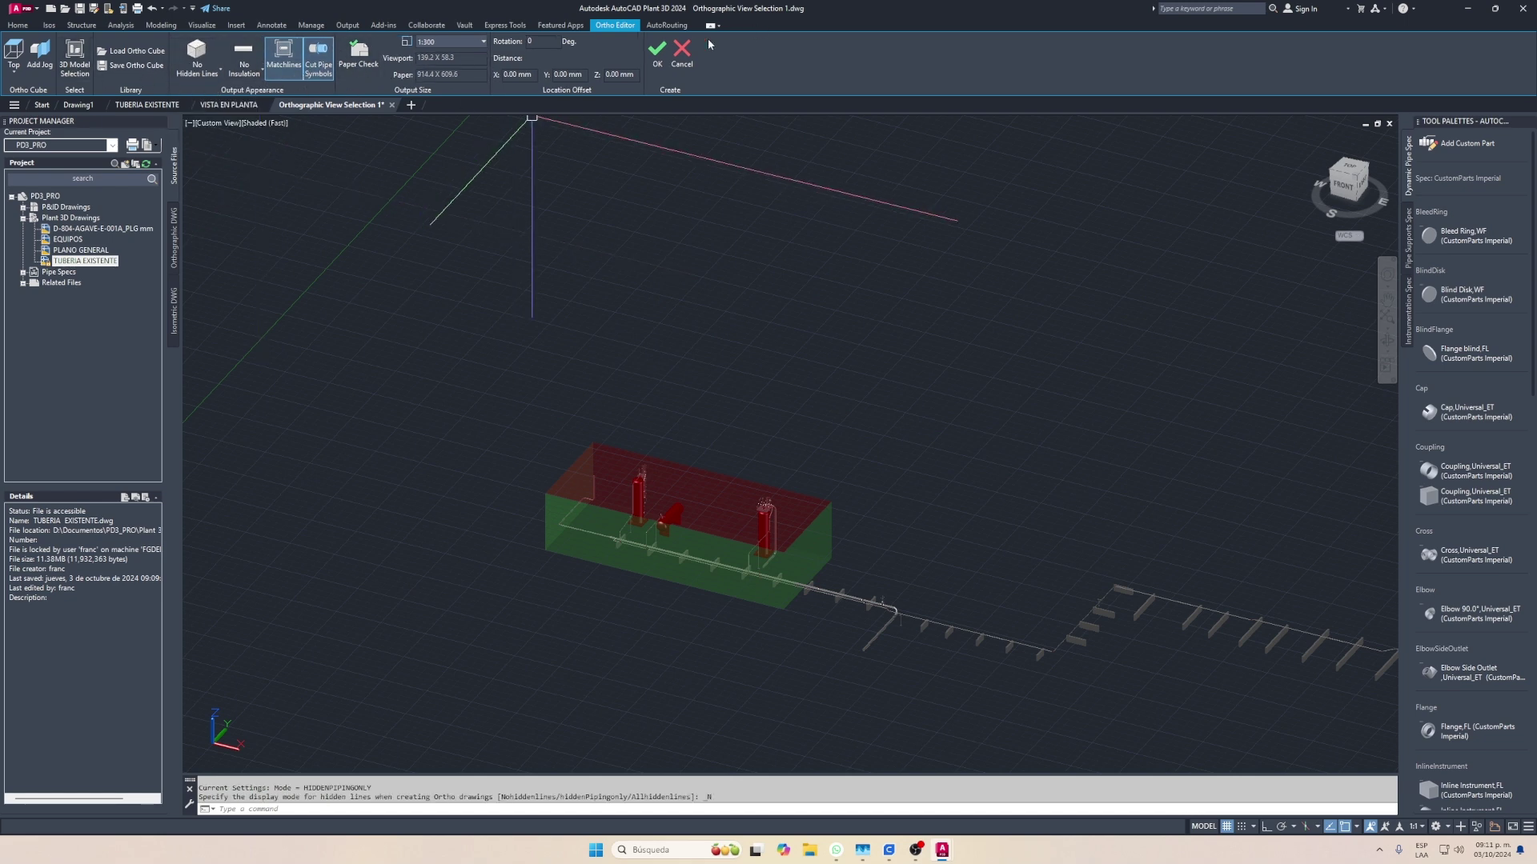
click(657, 52)
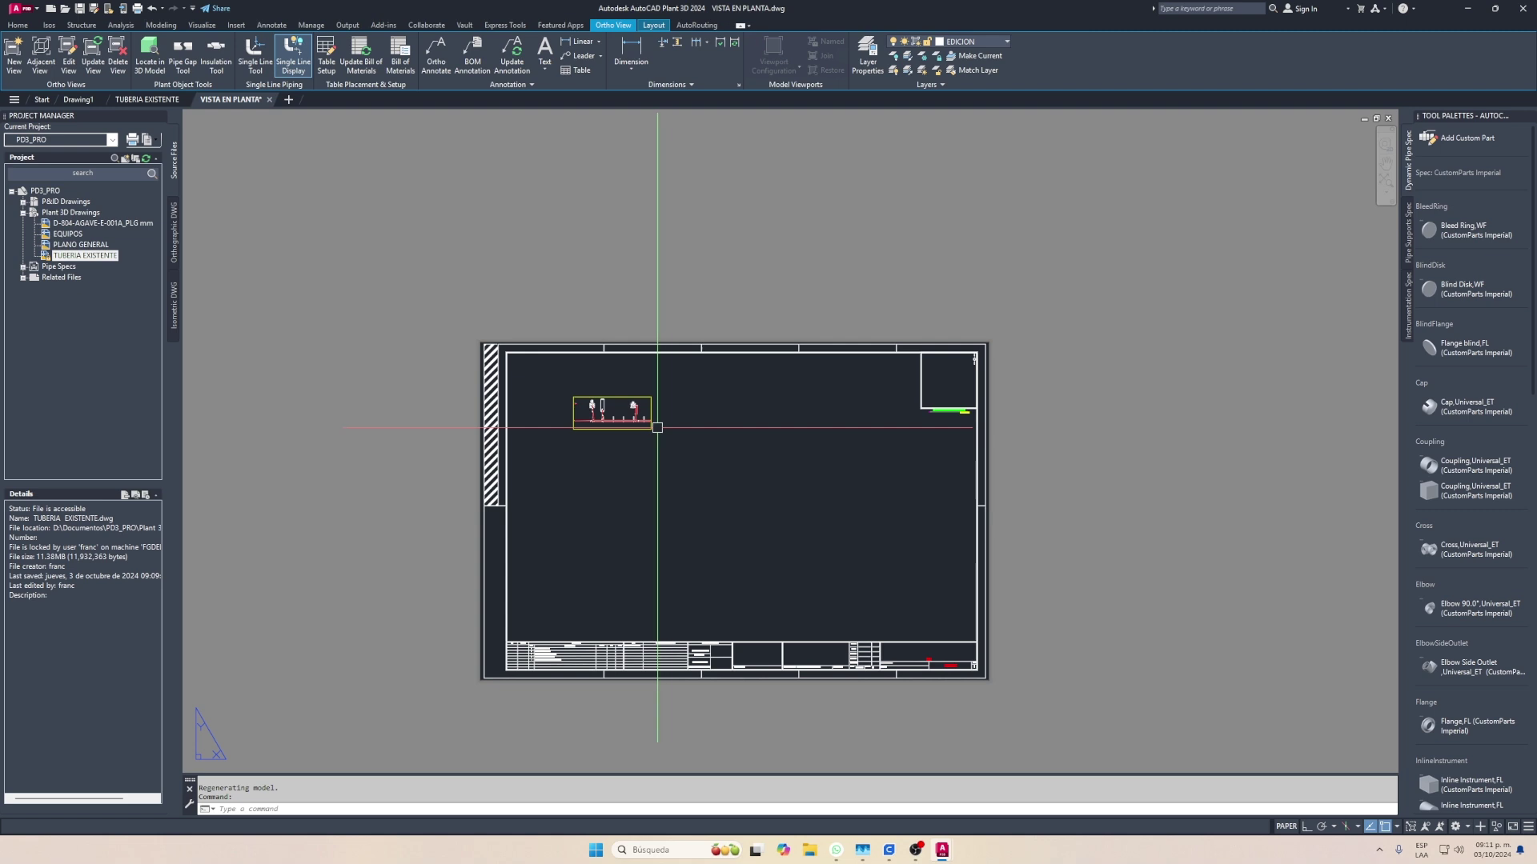
Change the plan viewport scale from 1:10 to 1:100 so the piping fits the sheet
click(627, 413)
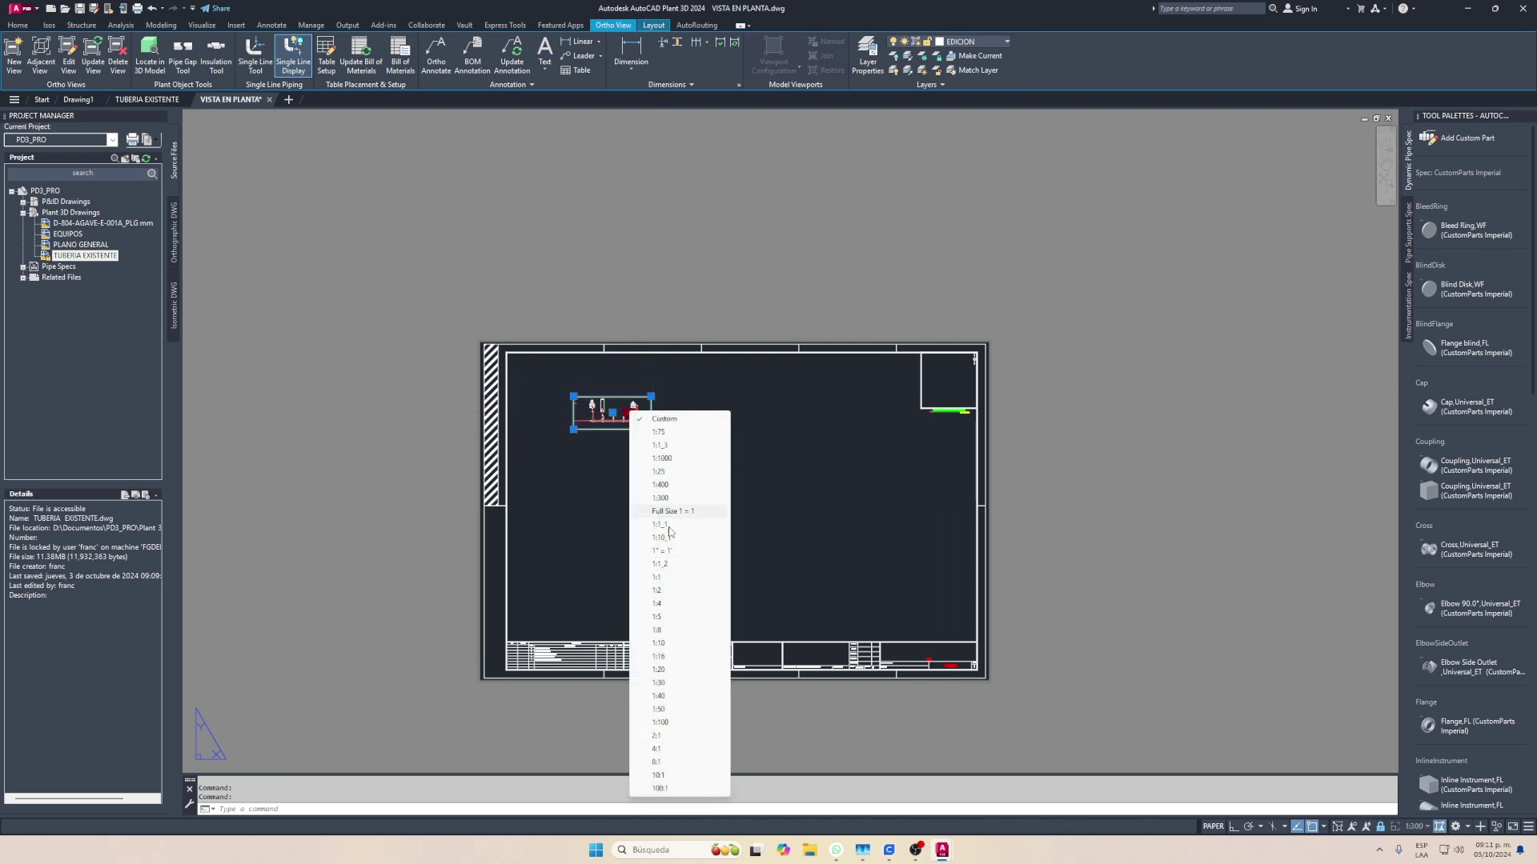
click(671, 643)
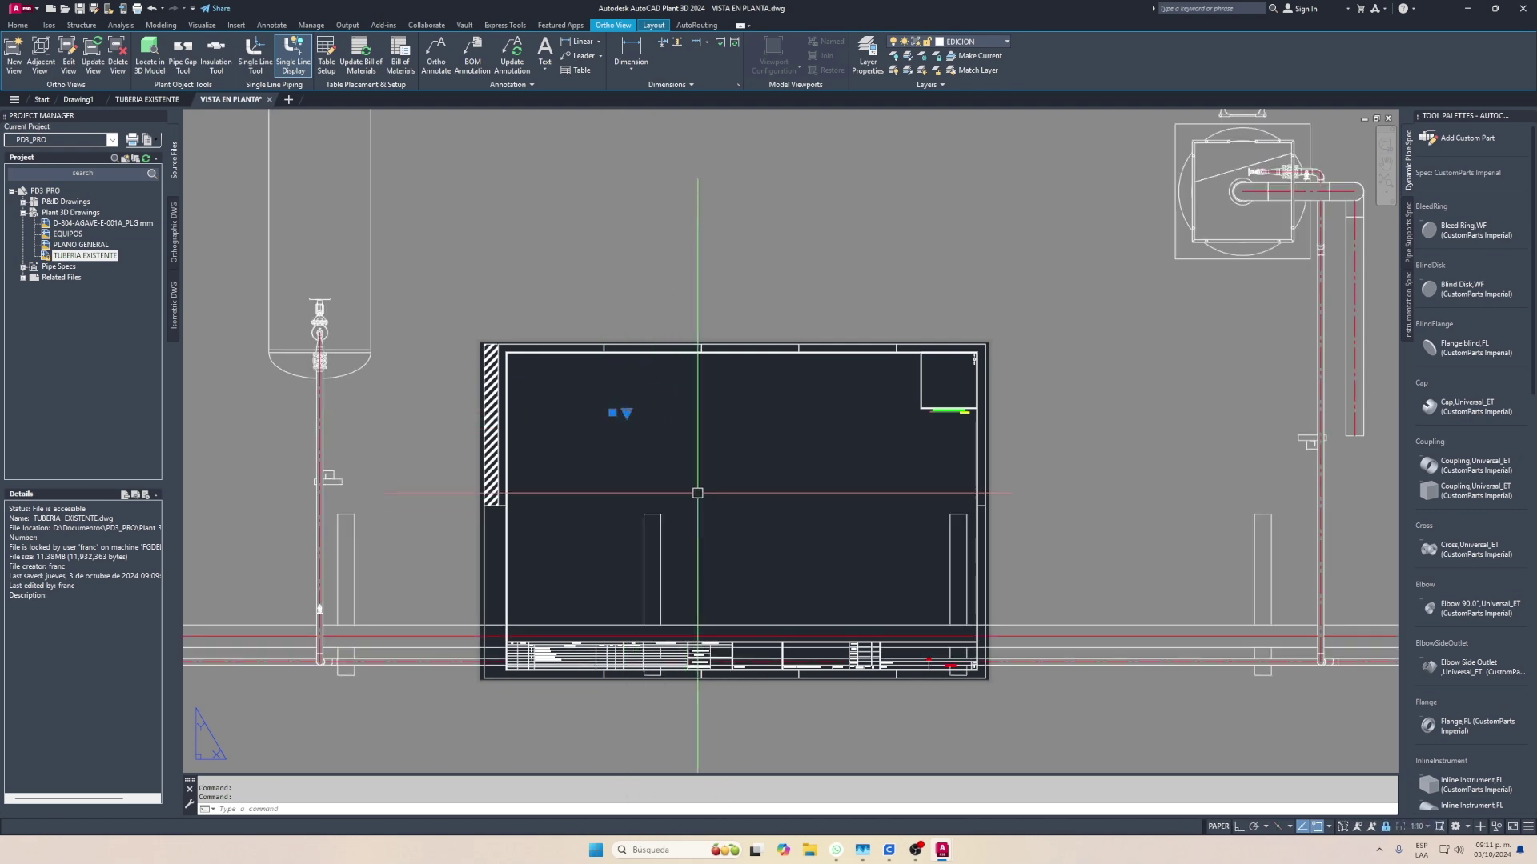
click(627, 413)
click(659, 712)
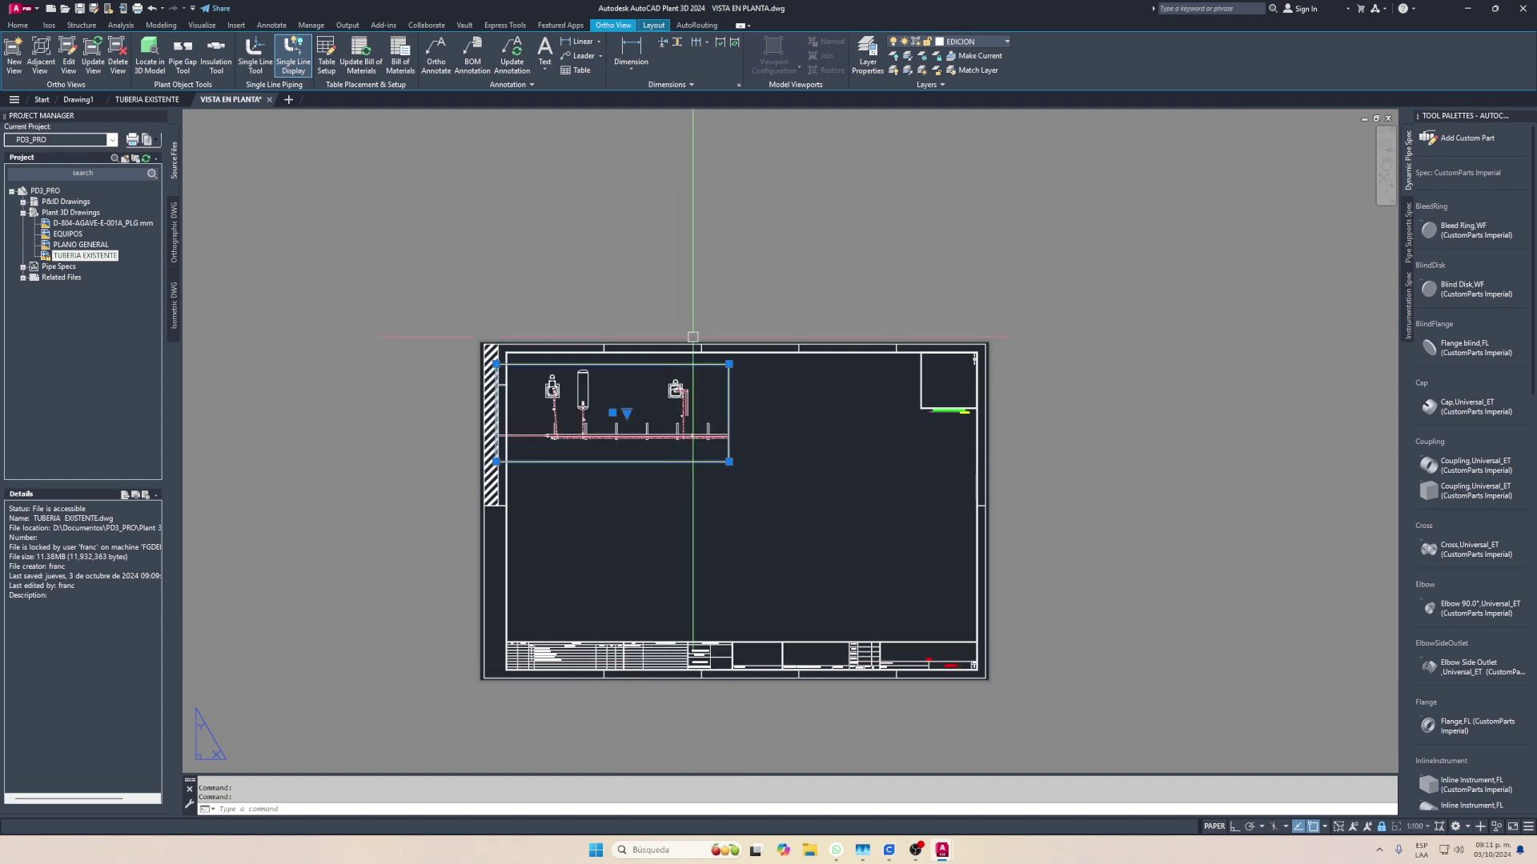
key(Escape)
Move the plan viewport up into the upper part of the title block frame
click(728, 440)
text(m)
key(Return)
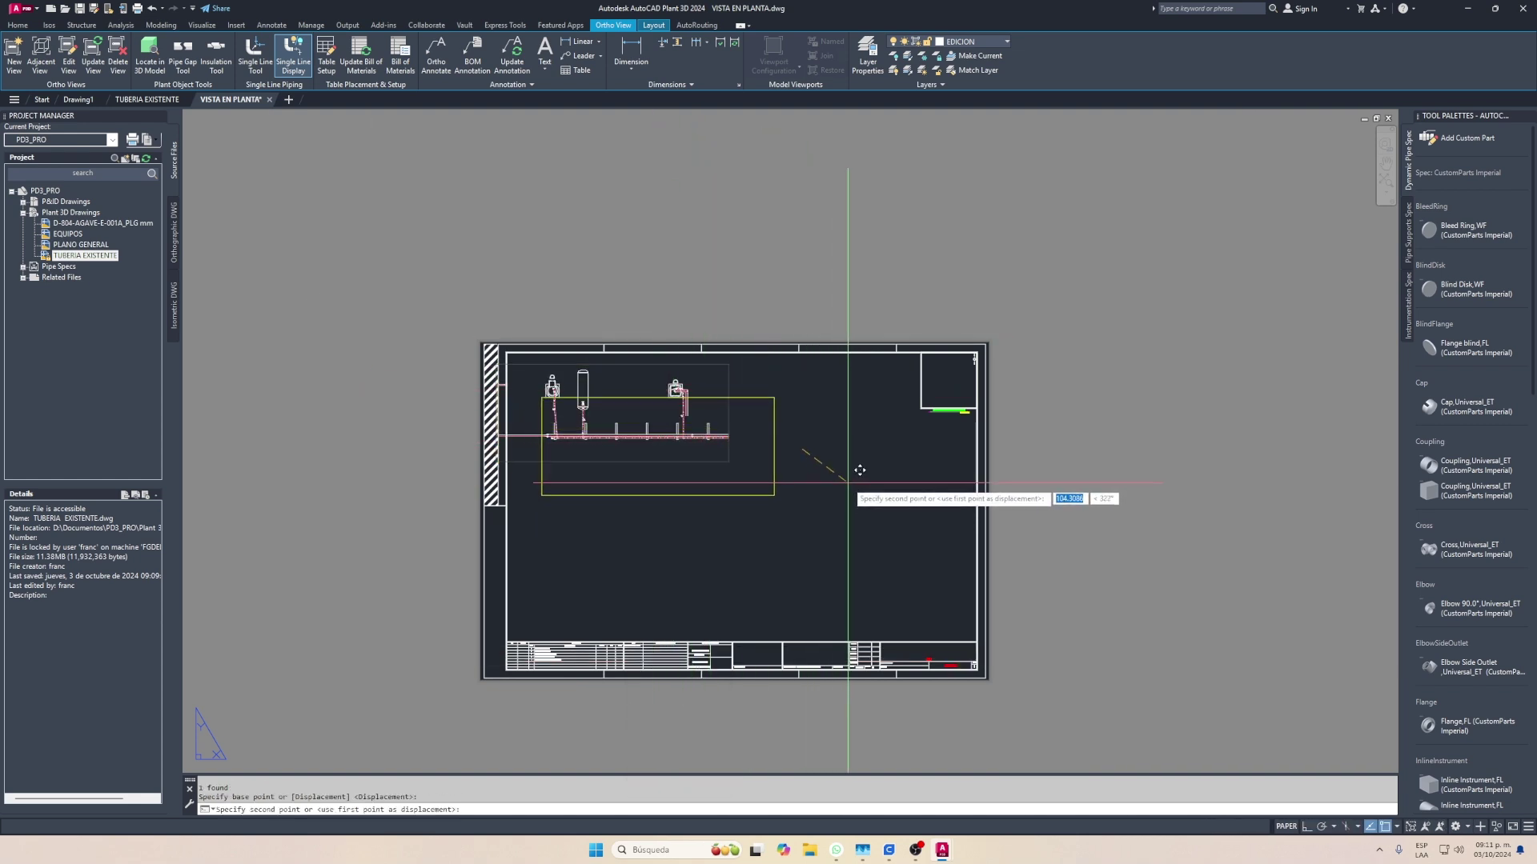
click(647, 428)
scroll(673, 400, up, 2)
scroll(686, 344, down, 2)
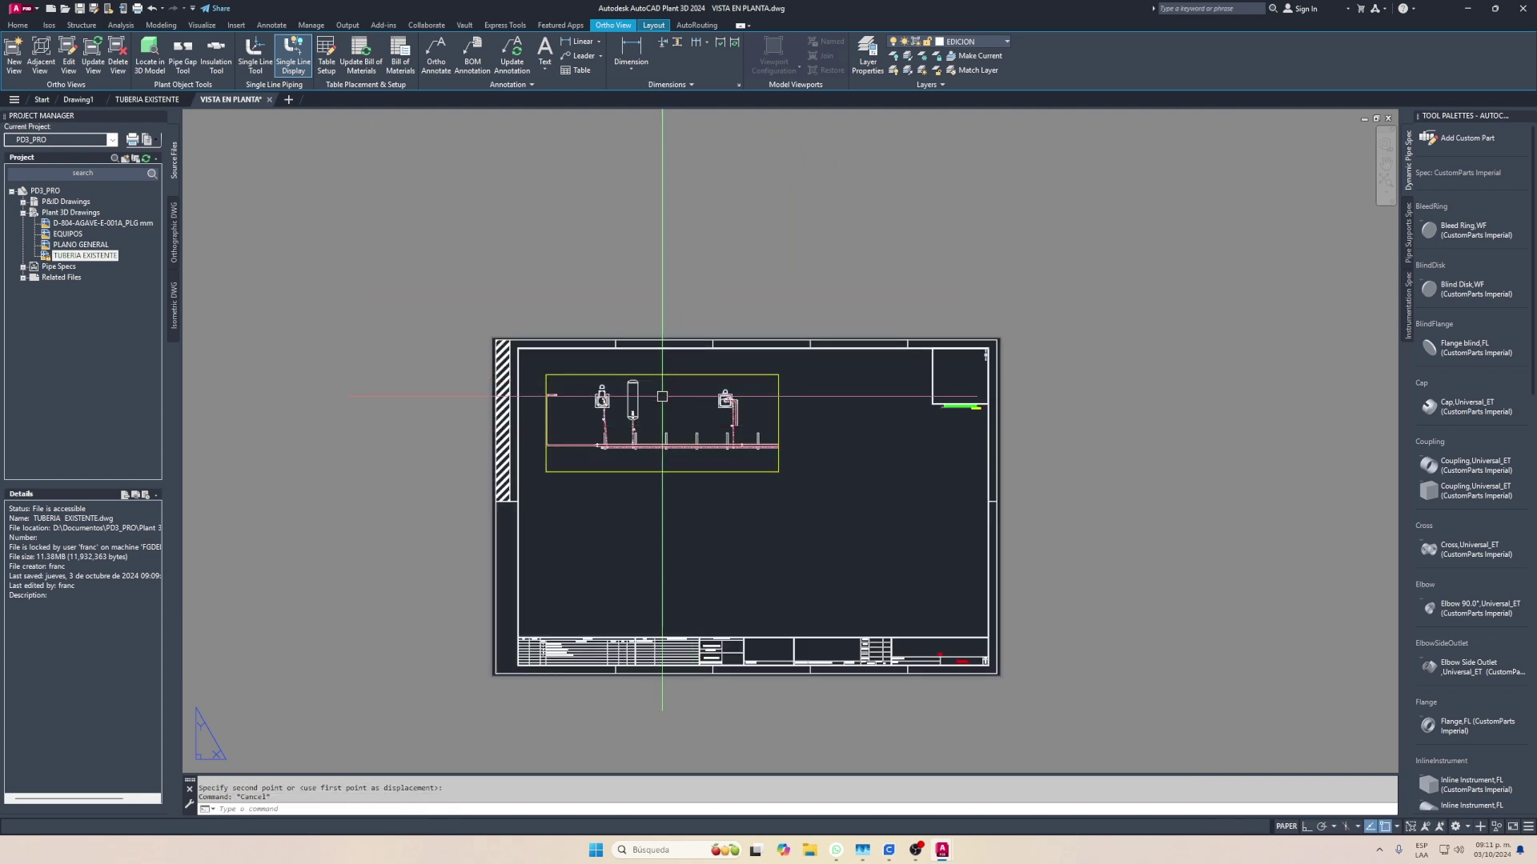
mouse_move(625, 425)
middle_down()
mouse_move(625, 190)
mouse_move(588, 352)
middle_up()
scroll(625, 190, up, 2)
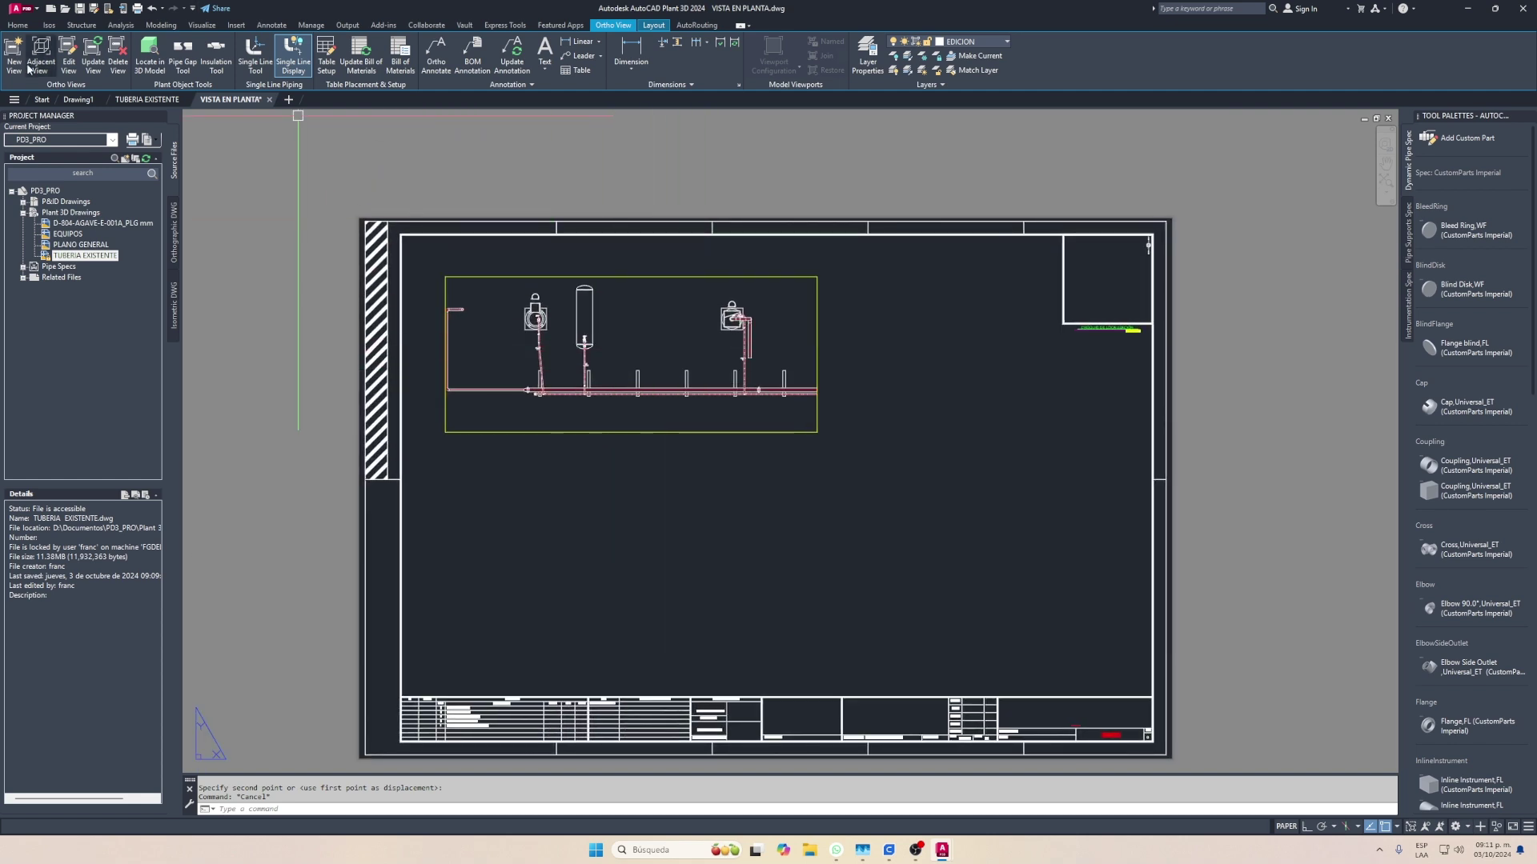
Create a Right adjacent view from the plan viewport and place it to the right
click(47, 62)
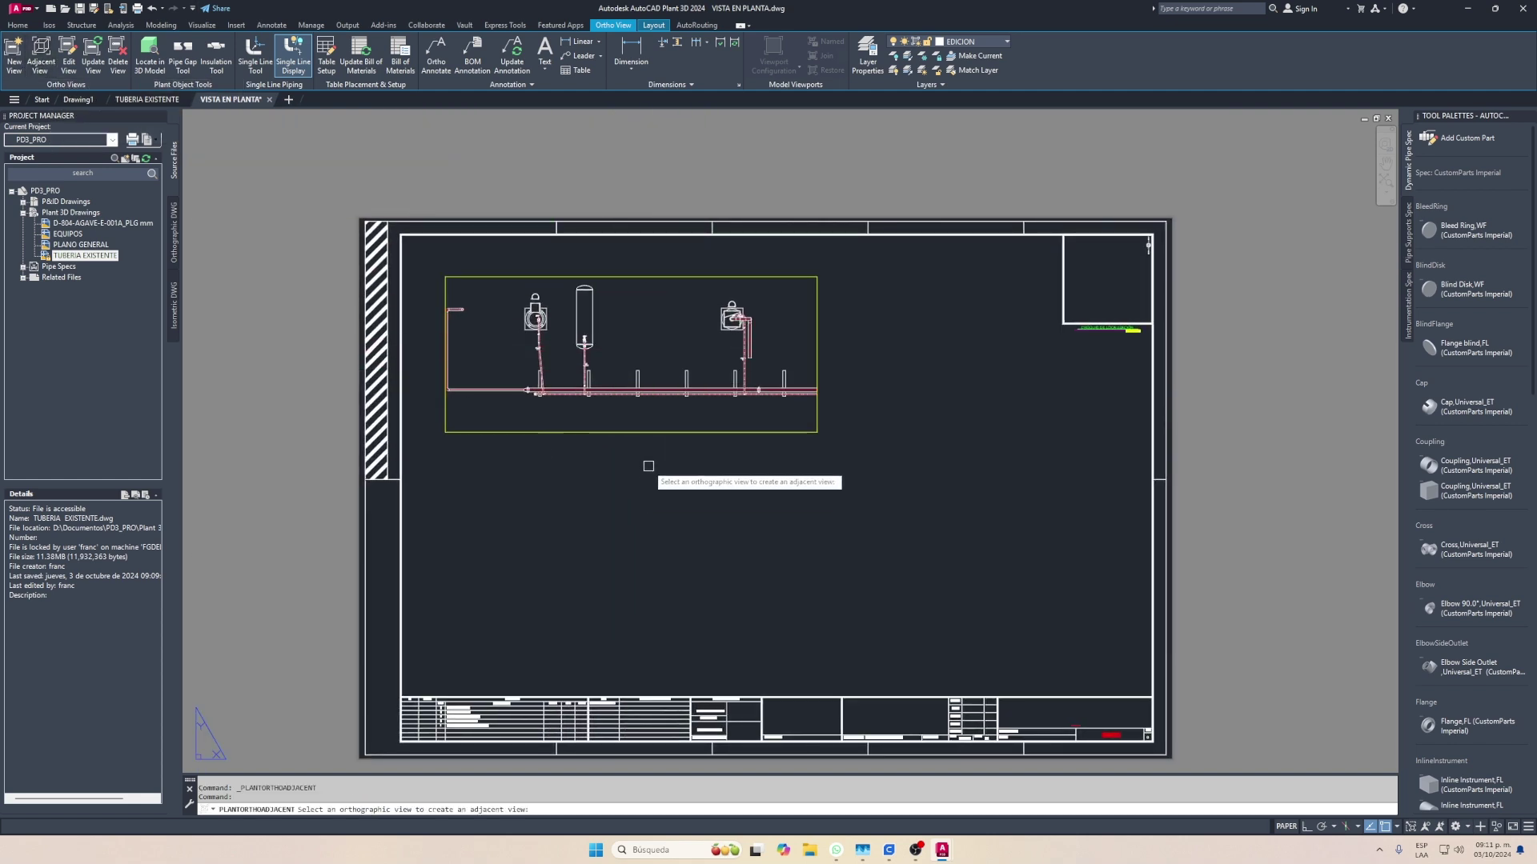
click(650, 437)
key(Escape)
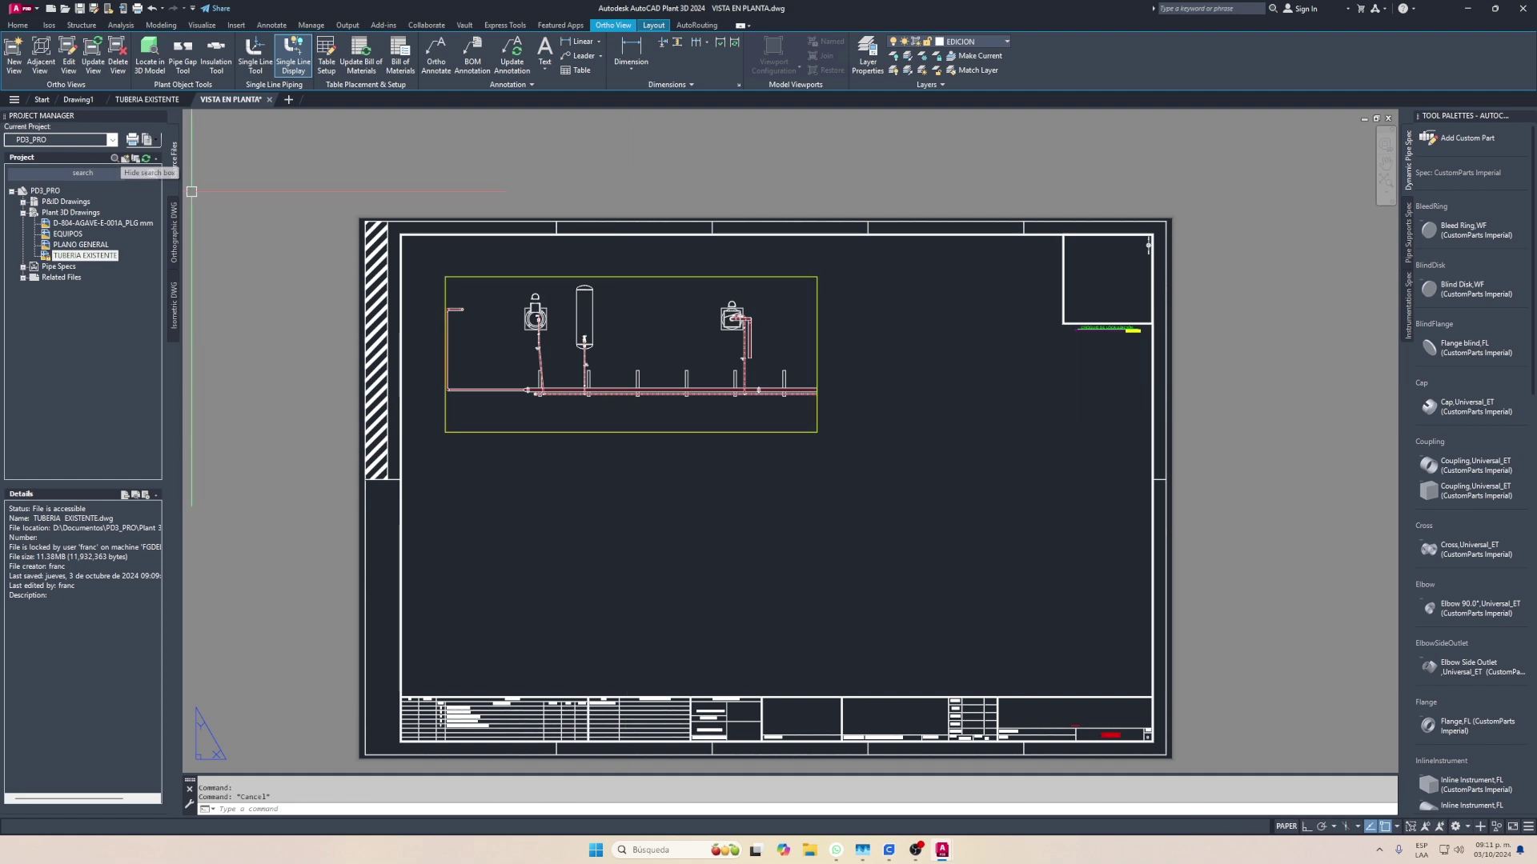
click(41, 56)
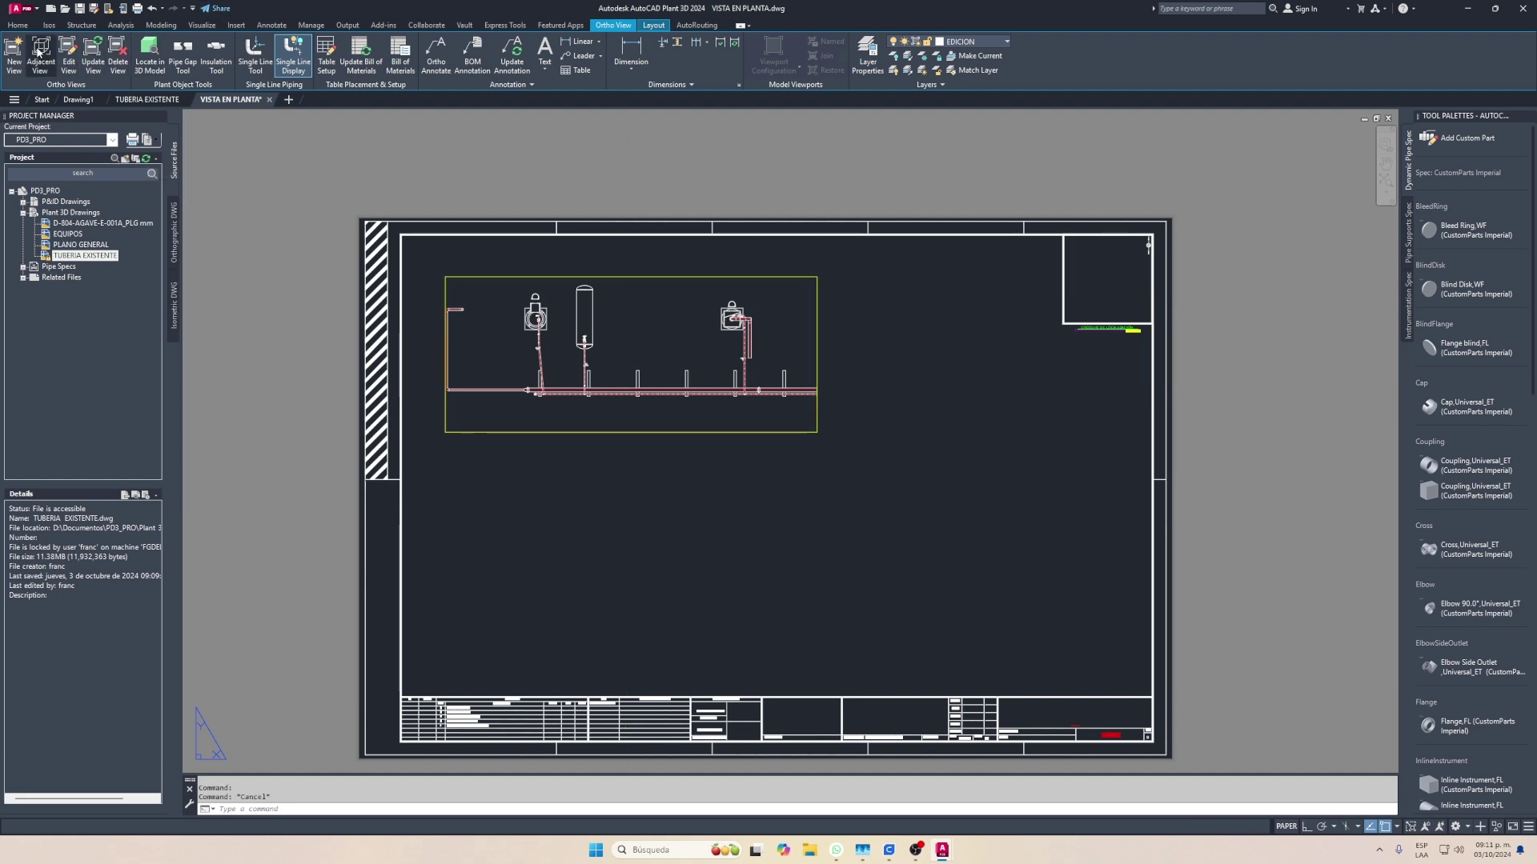
click(715, 434)
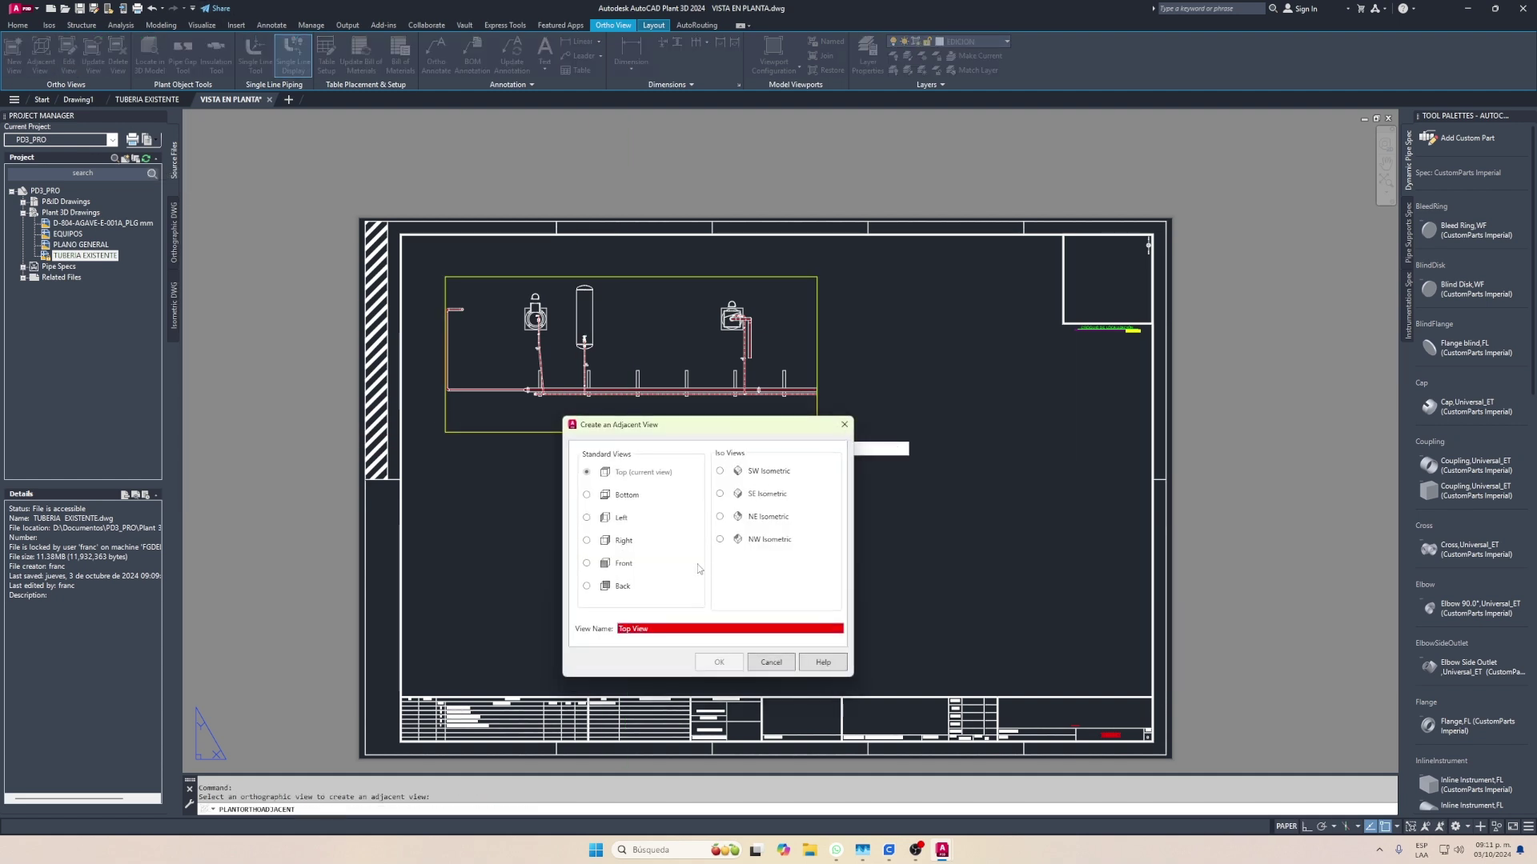
click(586, 541)
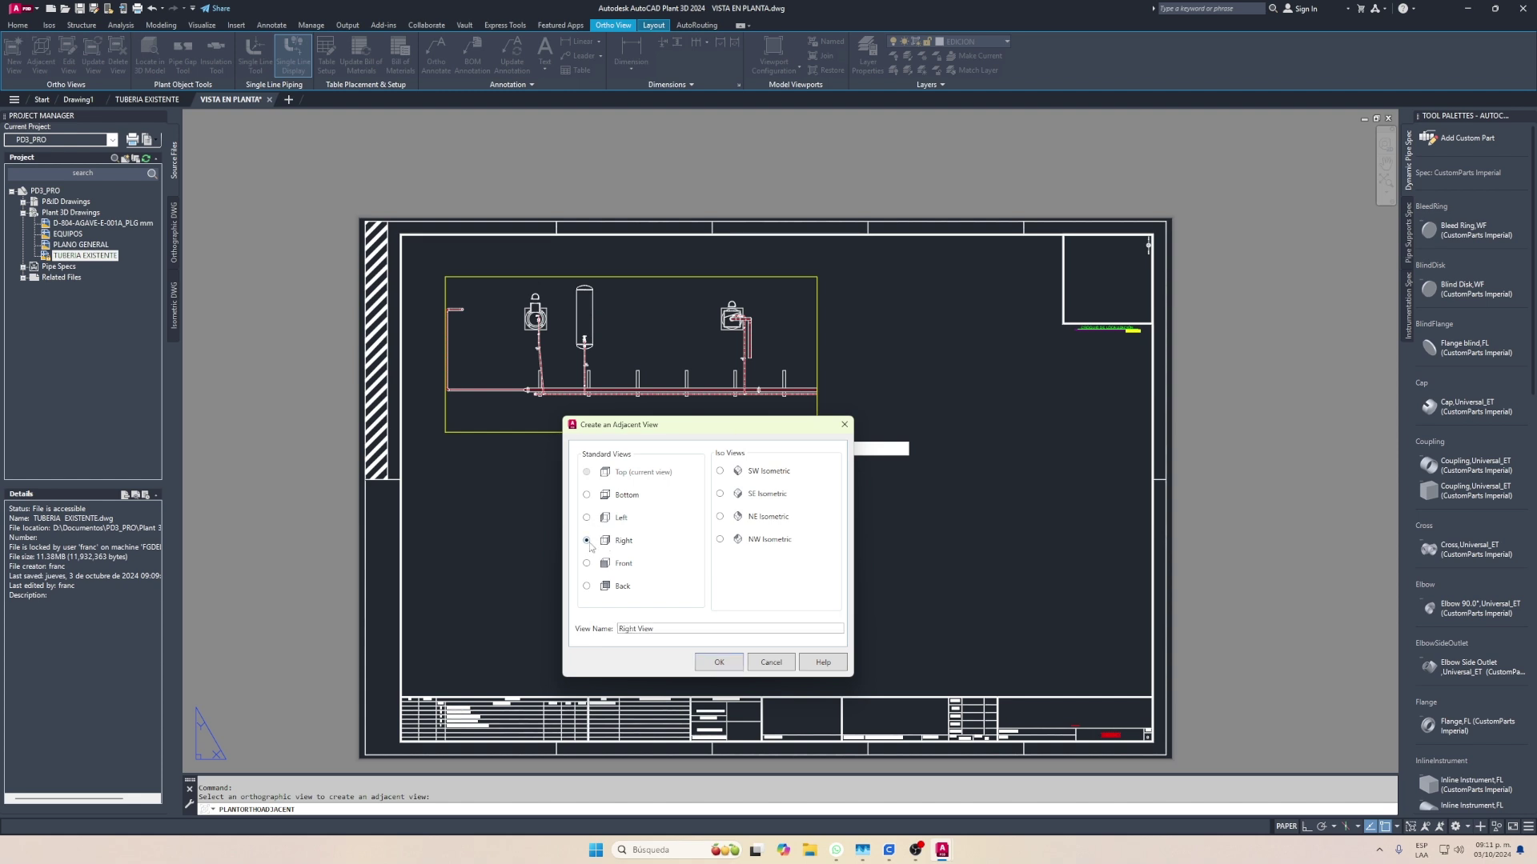
click(724, 663)
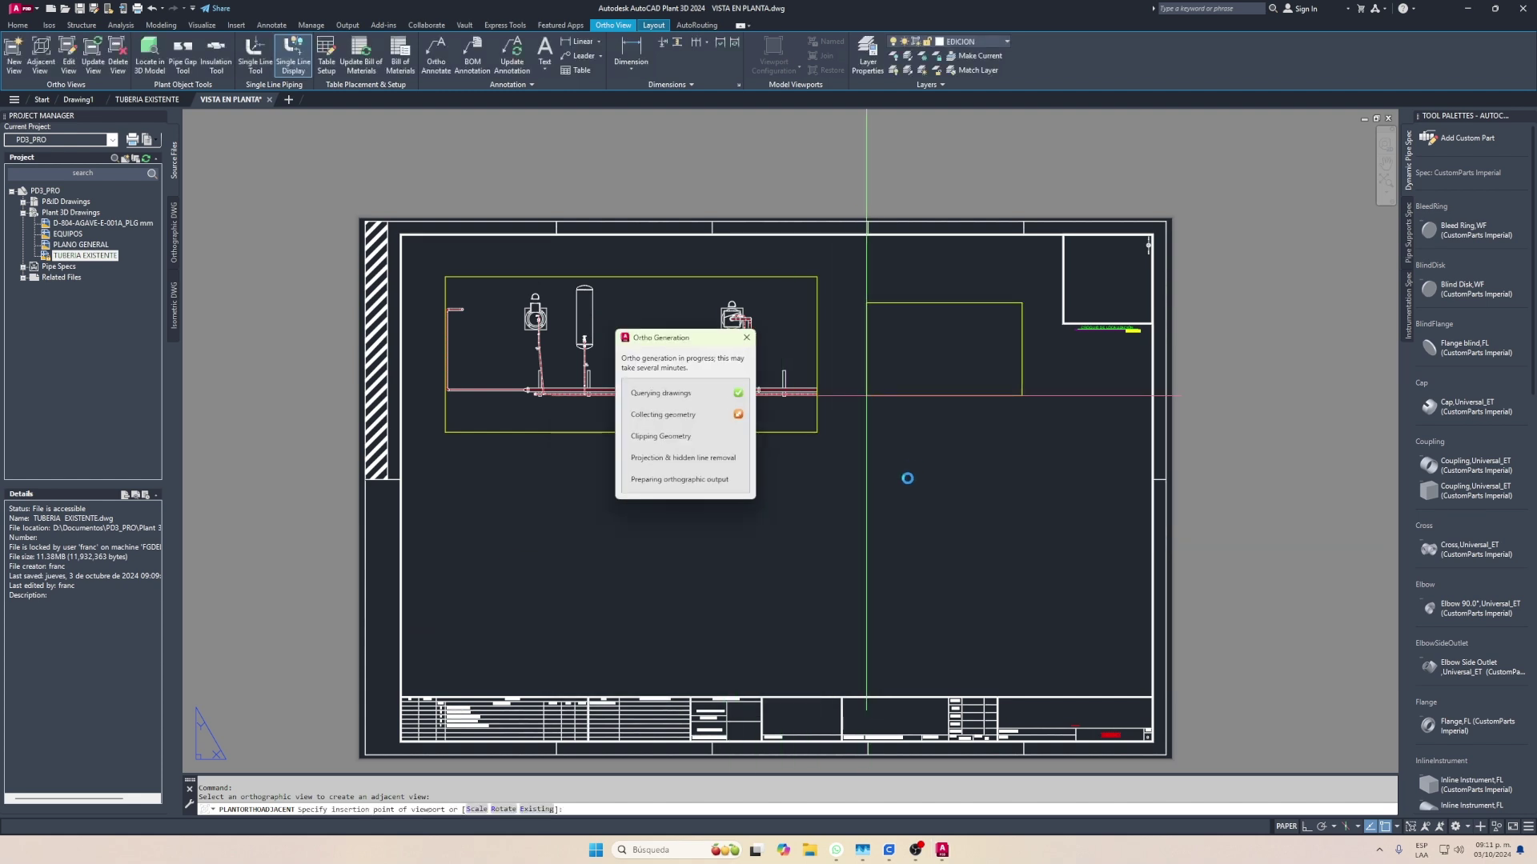
click(906, 476)
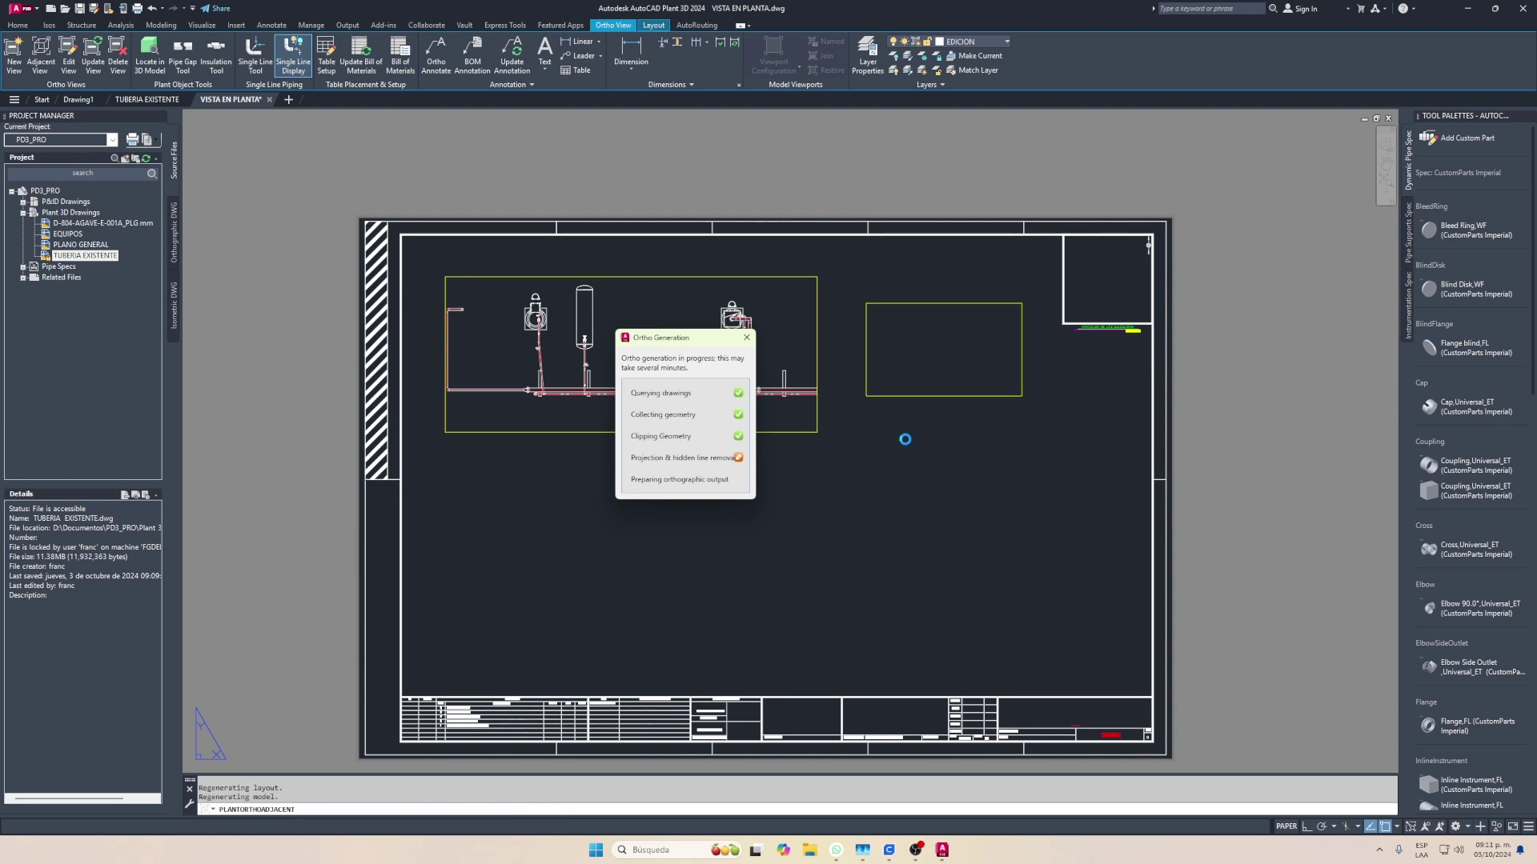
Zoom to check both views on the sheet and select the plan view again
scroll(880, 416, up, 5)
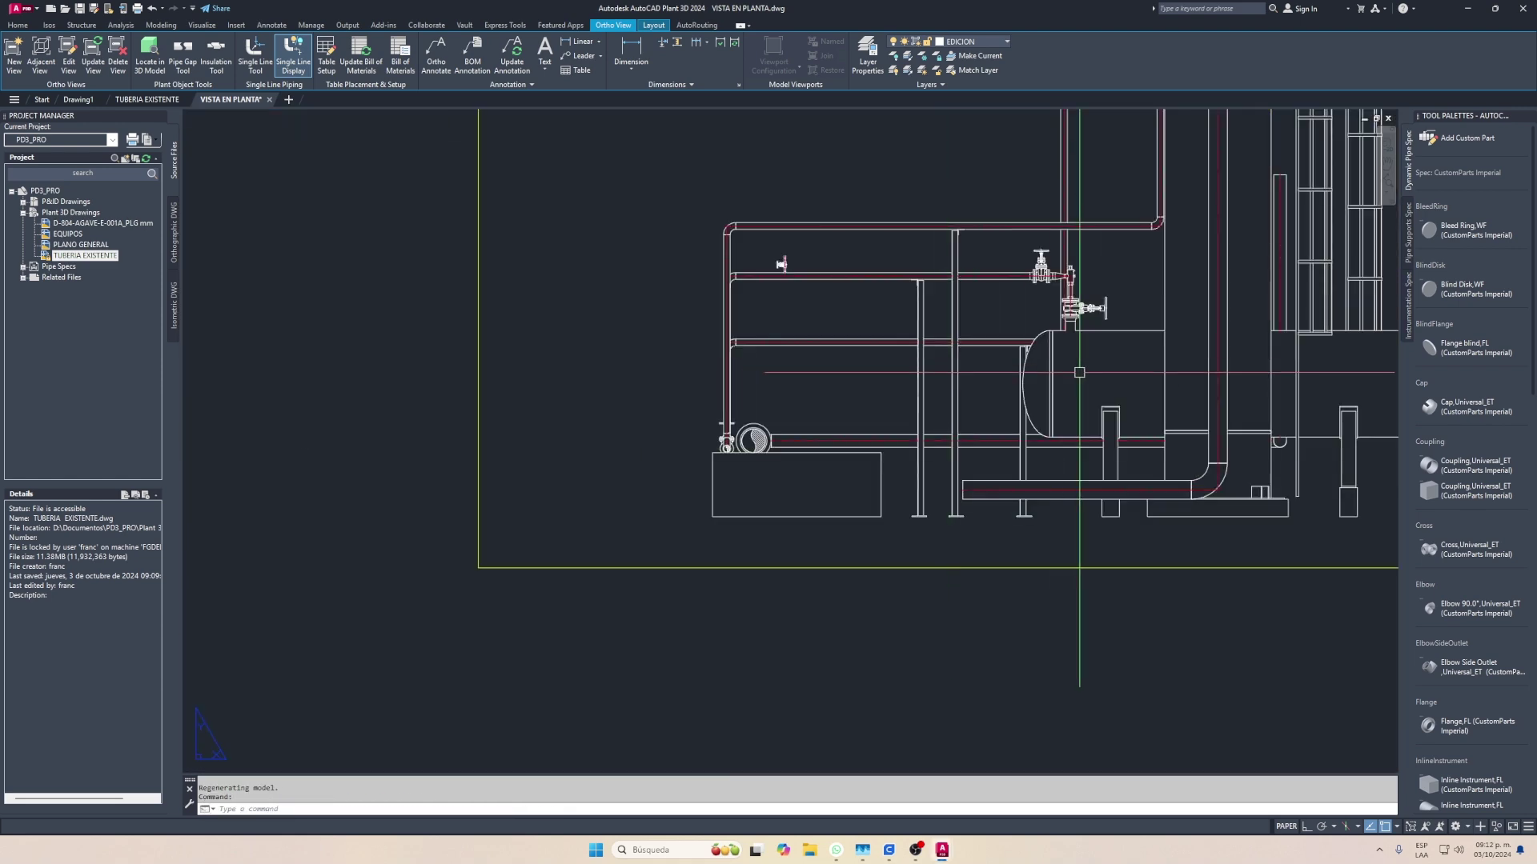
scroll(710, 344, down, 3)
scroll(721, 360, down, 3)
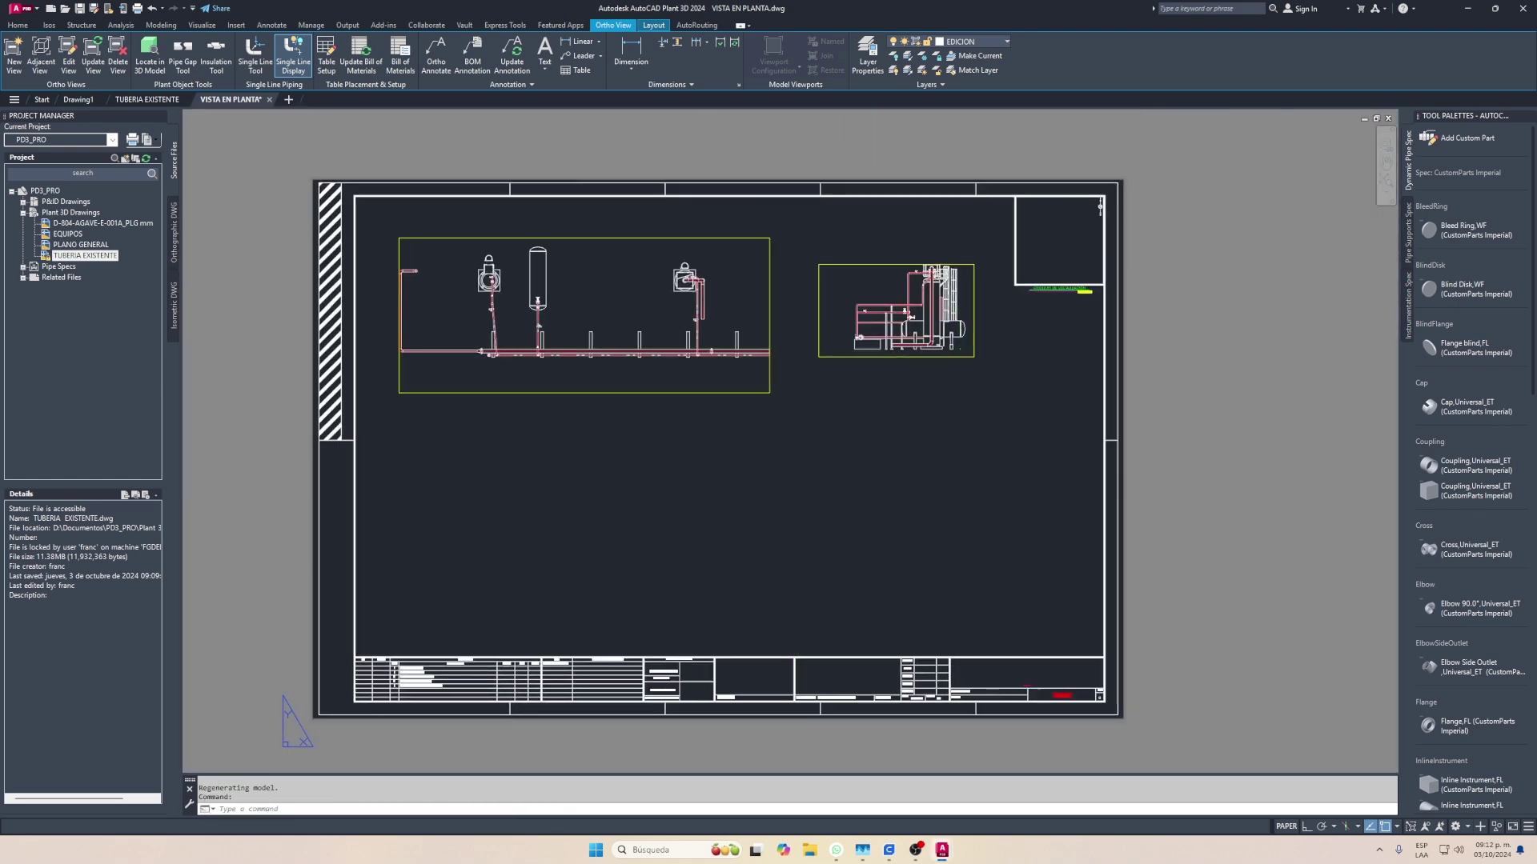
scroll(765, 387, up, 3)
click(765, 388)
Generate an NE Isometric adjacent view from the plan, then pan and zoom to review the sheet
click(40, 56)
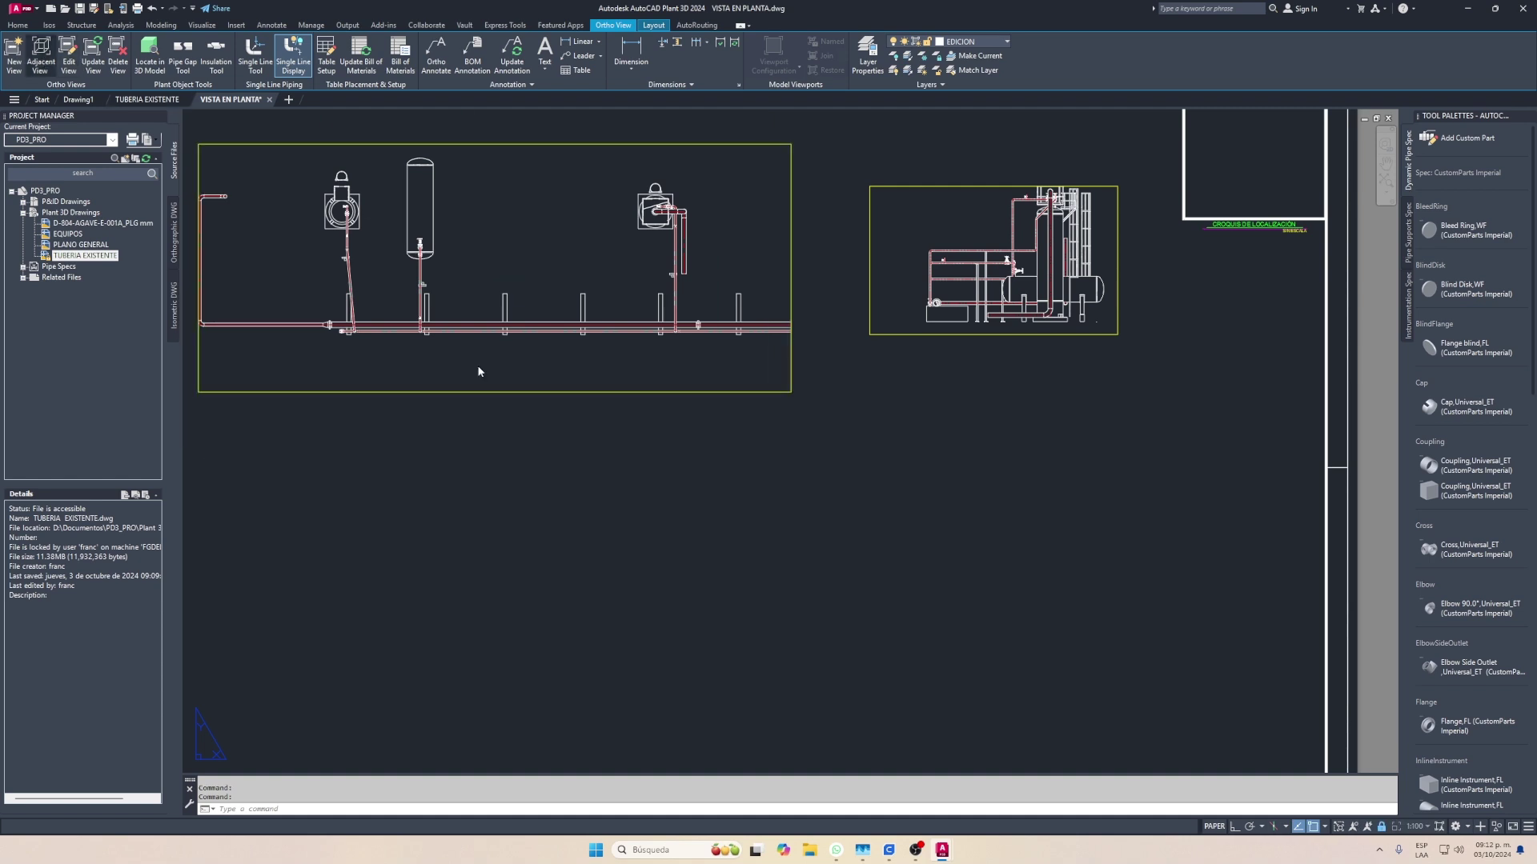
click(721, 518)
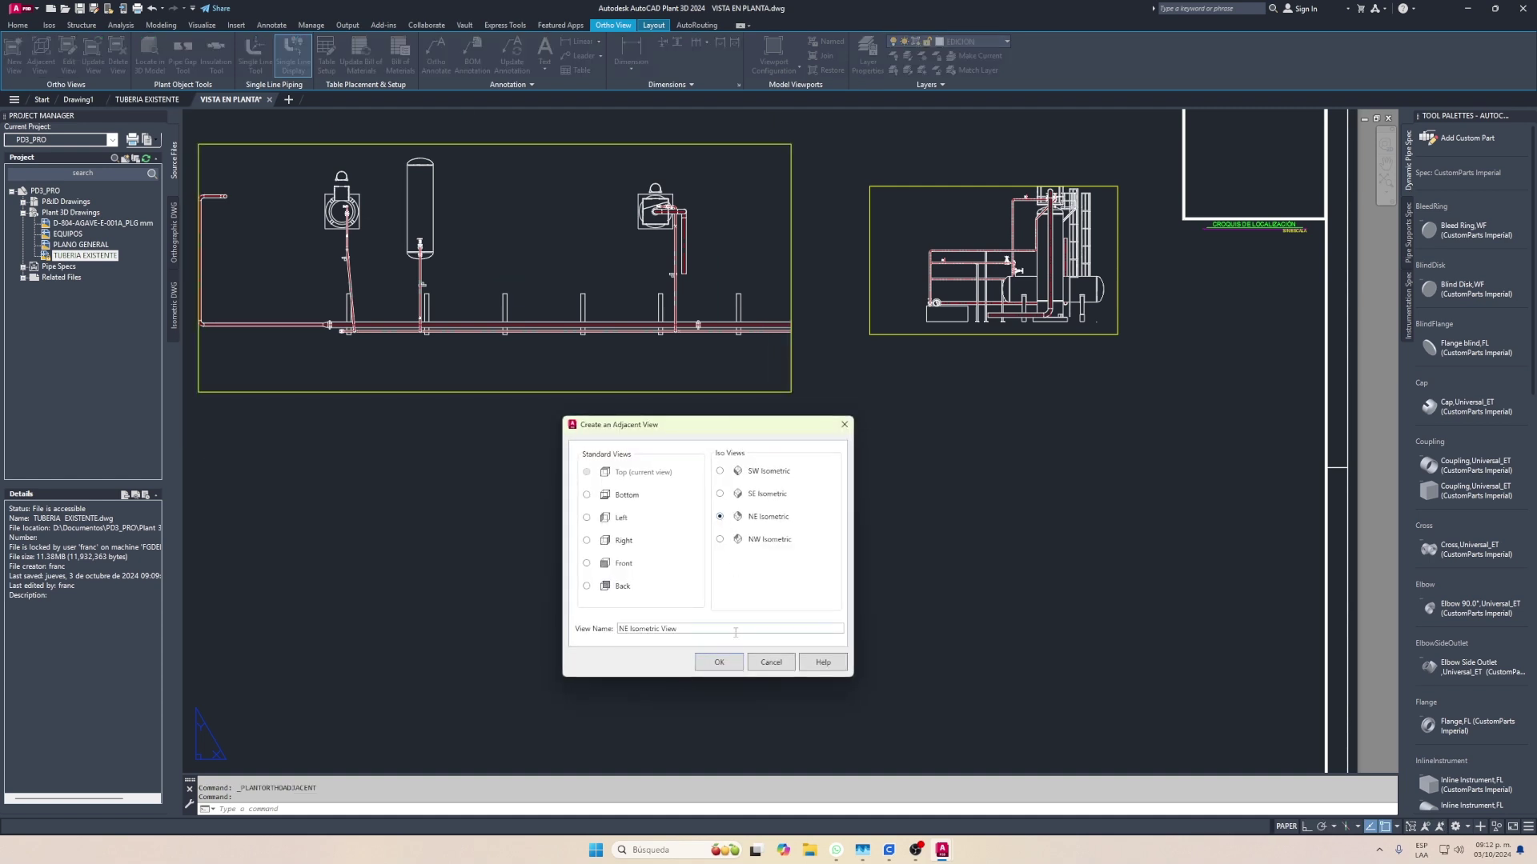
click(718, 669)
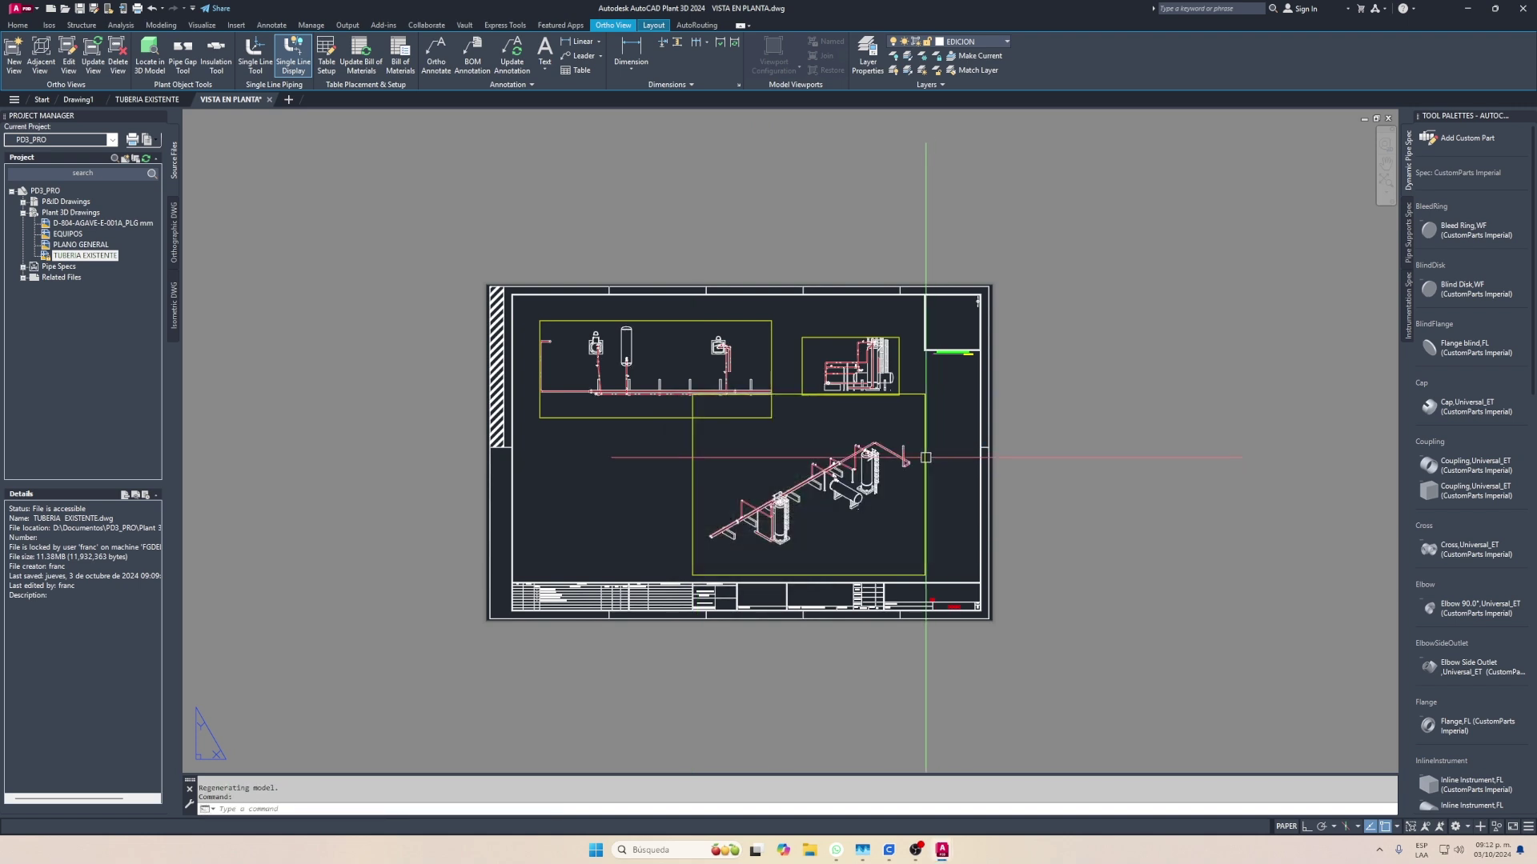
scroll(926, 435, up, 5)
scroll(916, 326, down, 2)
scroll(739, 272, down, 1)
scroll(739, 272, down, 2)
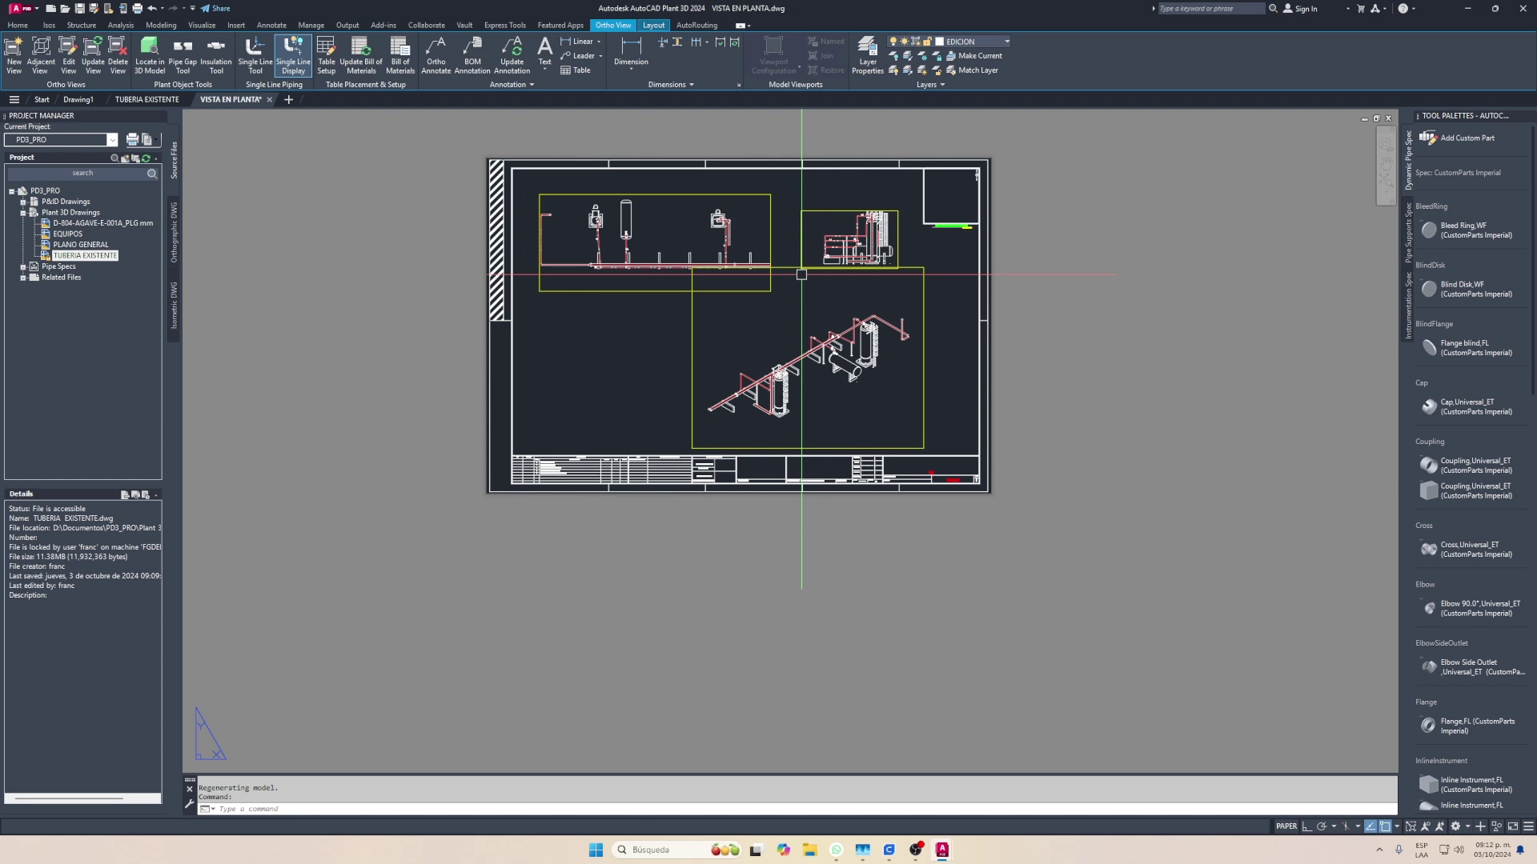
middle_drag(755, 342, 759, 417)
scroll(759, 401, up, 2)
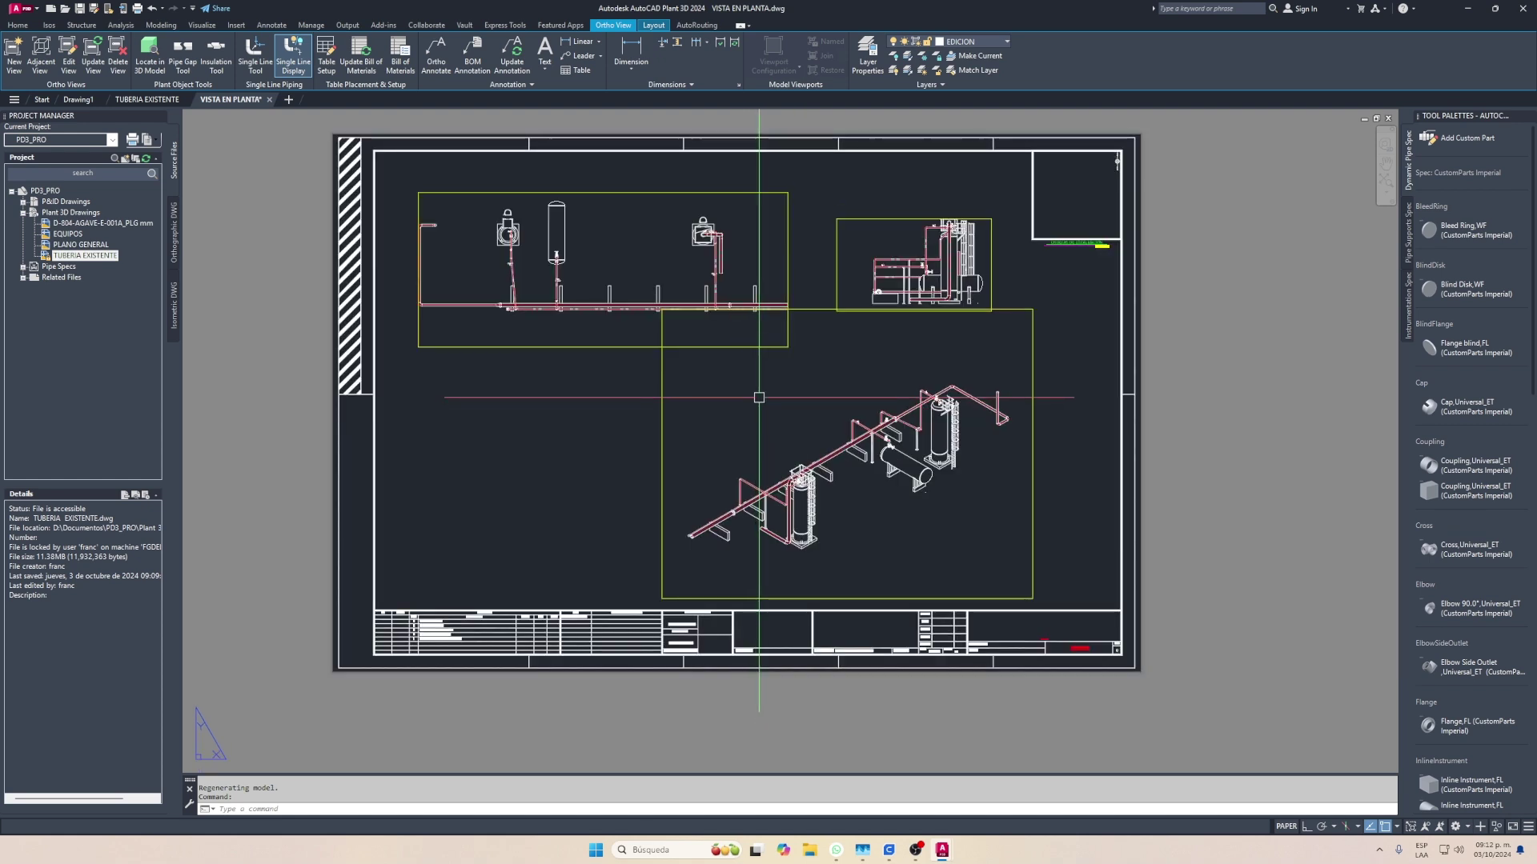